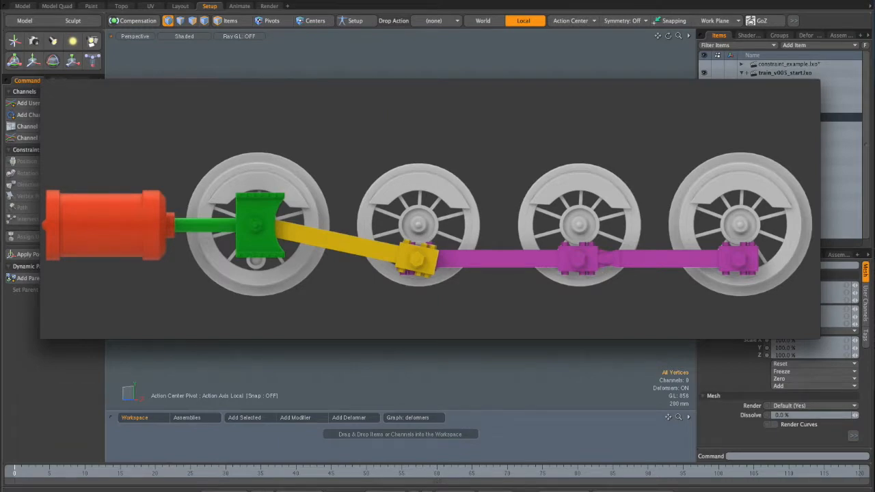
- Play the train_wheel_rig_example.mp4 reference clip, pause it and wind it back to near its start
click(422, 320)
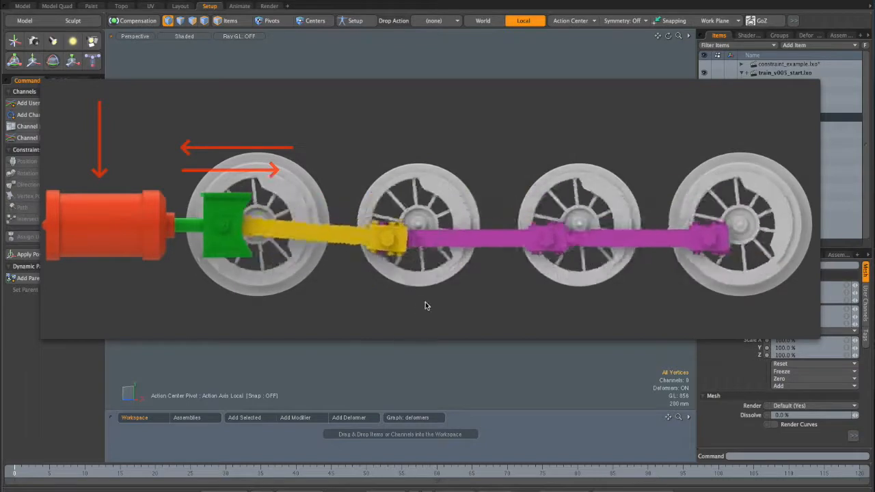
mouse_move(433, 288)
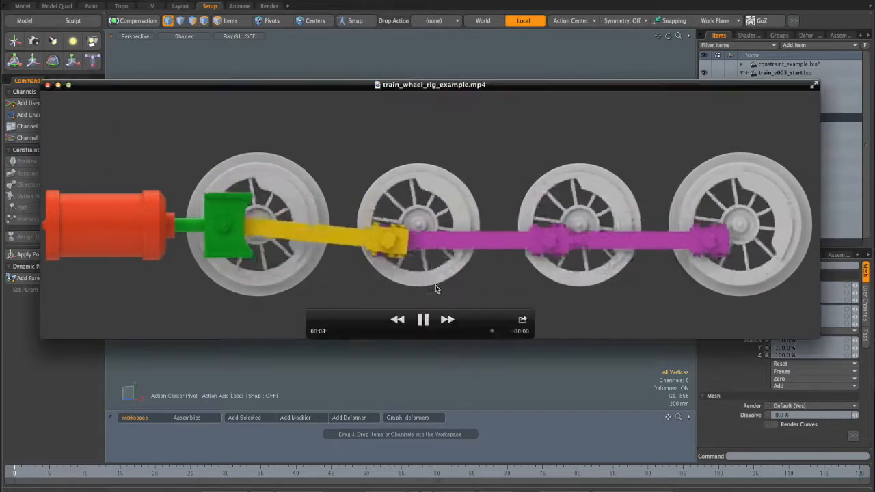
click(425, 321)
mouse_move(347, 333)
mouse_down()
mouse_move(375, 333)
mouse_move(354, 333)
mouse_up()
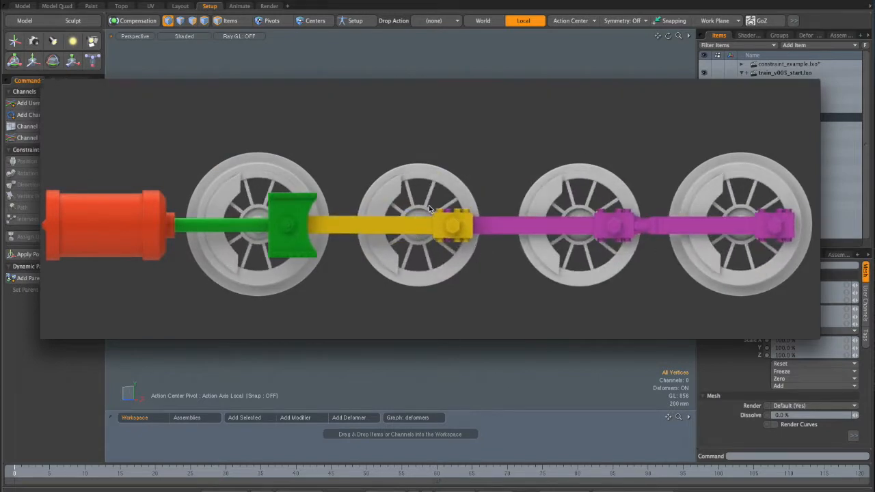
drag(459, 235, 489, 275)
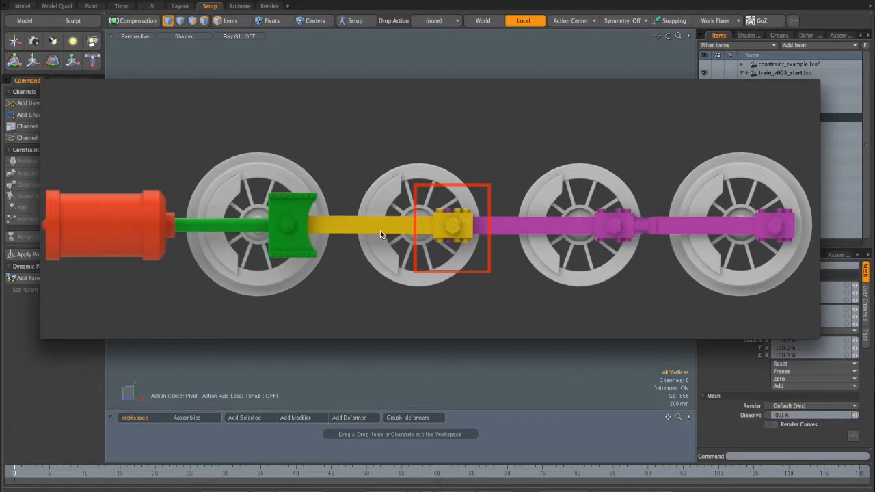
key(Escape)
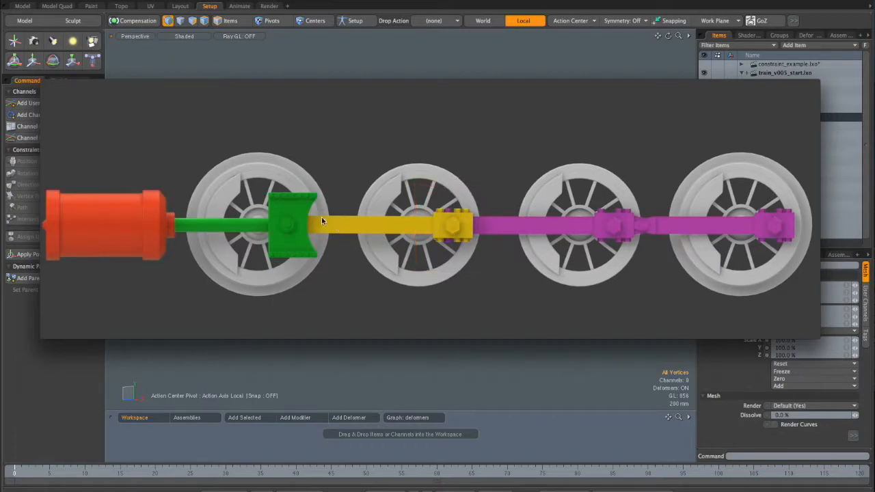
drag(316, 231, 479, 249)
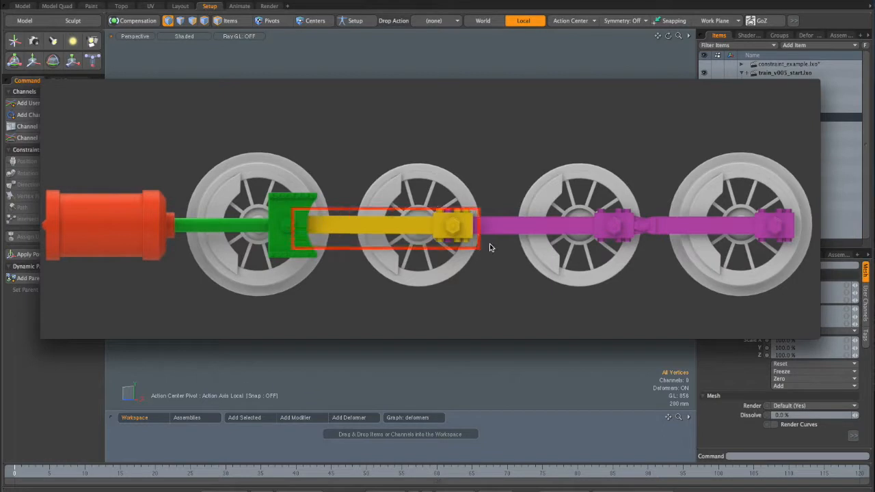
drag(785, 234, 414, 263)
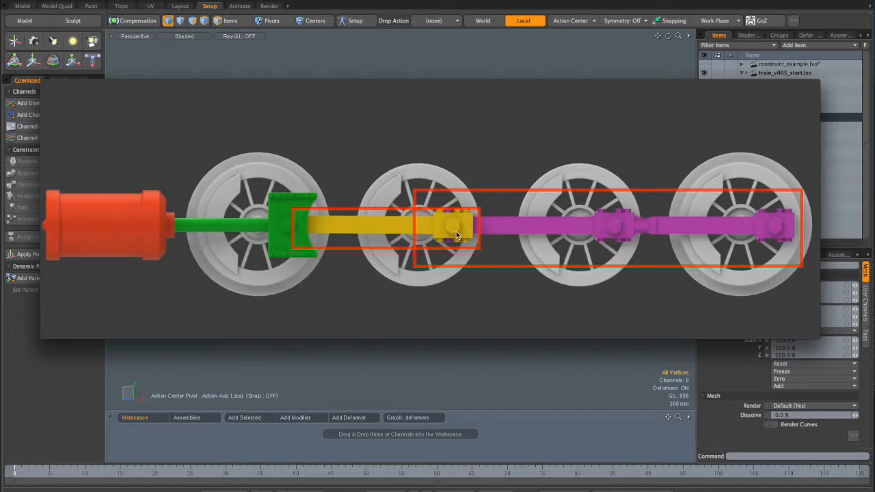
drag(448, 221, 456, 233)
key(Escape)
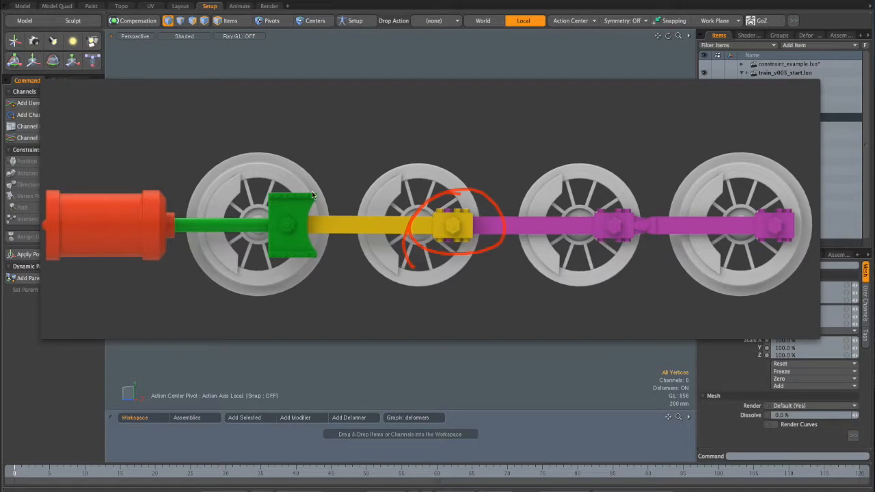
drag(227, 323, 222, 242)
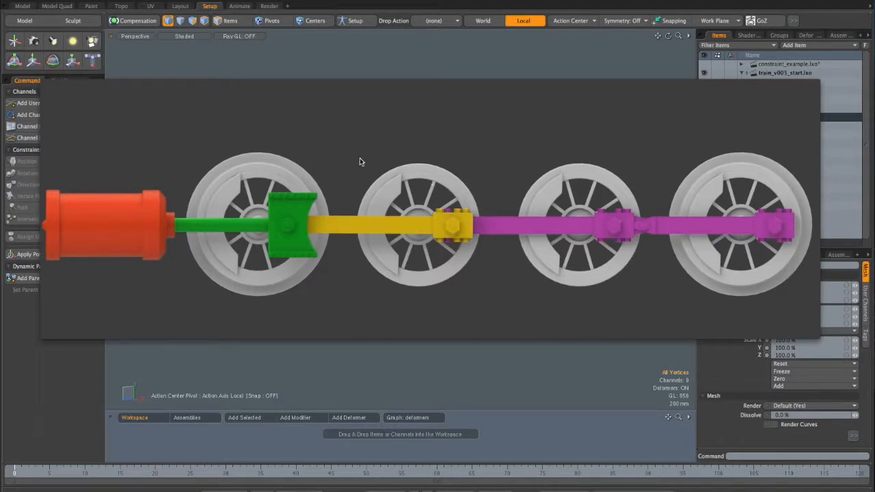
mouse_move(340, 147)
mouse_down()
mouse_move(421, 275)
mouse_move(487, 321)
mouse_move(500, 315)
mouse_up()
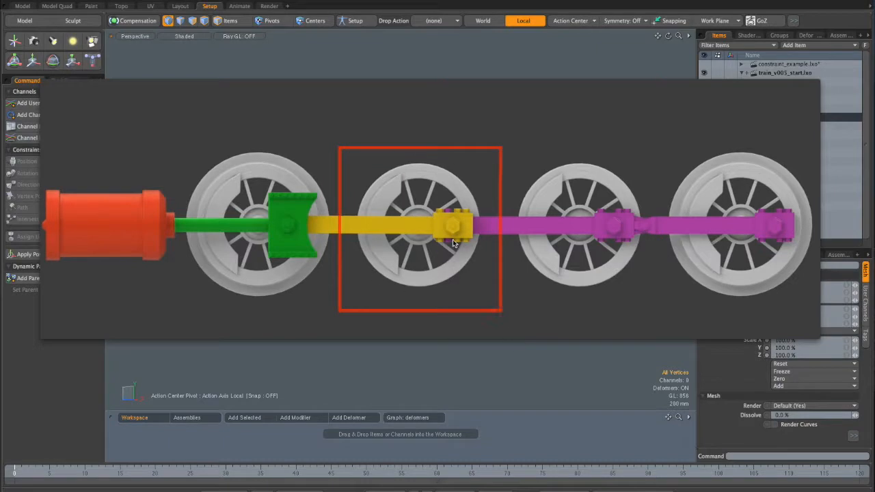
drag(425, 199, 482, 257)
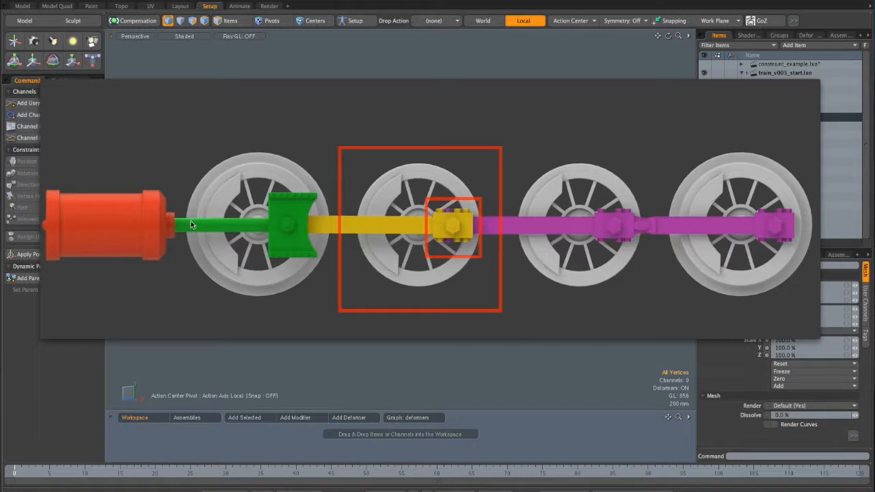
mouse_move(202, 170)
mouse_down()
mouse_move(299, 171)
mouse_move(157, 144)
mouse_up()
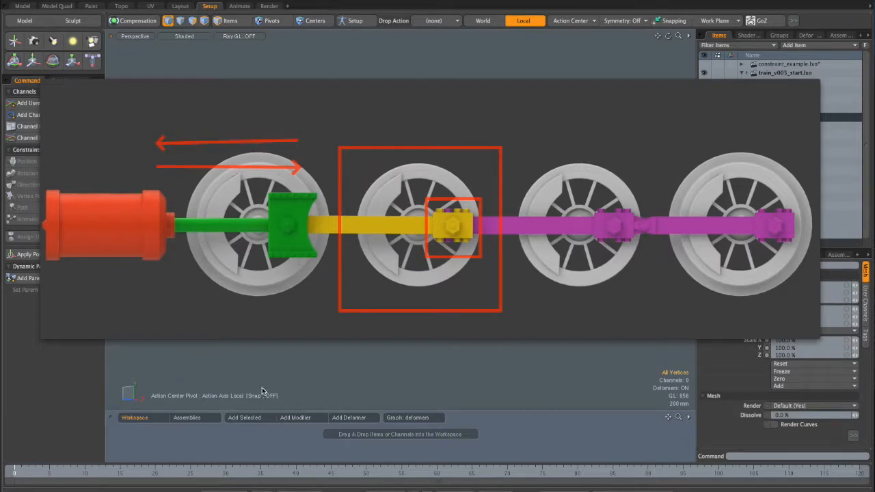
drag(521, 151, 630, 306)
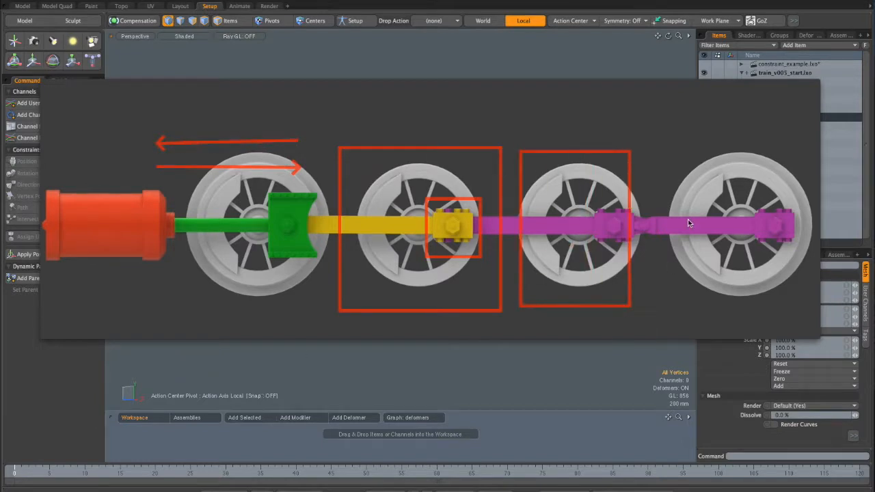
mouse_move(669, 152)
mouse_down()
mouse_move(789, 306)
mouse_move(815, 321)
mouse_up()
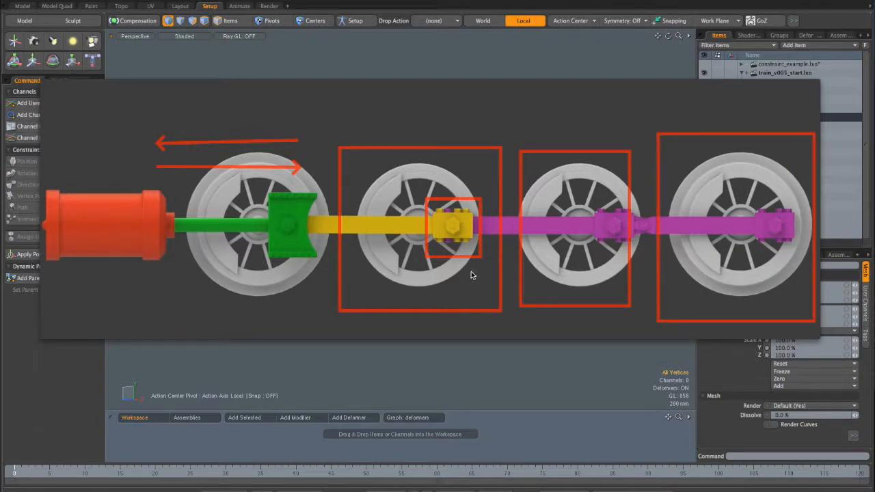
key(e)
mouse_move(456, 202)
mouse_down()
mouse_move(482, 234)
mouse_move(459, 197)
mouse_up()
drag(266, 197, 254, 231)
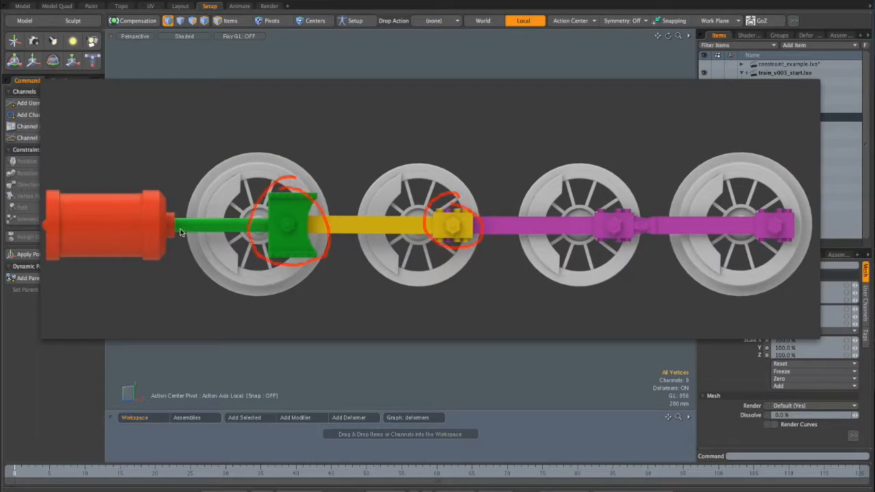
mouse_move(269, 197)
mouse_down()
mouse_move(271, 256)
mouse_move(320, 199)
mouse_move(308, 218)
mouse_move(315, 257)
mouse_up()
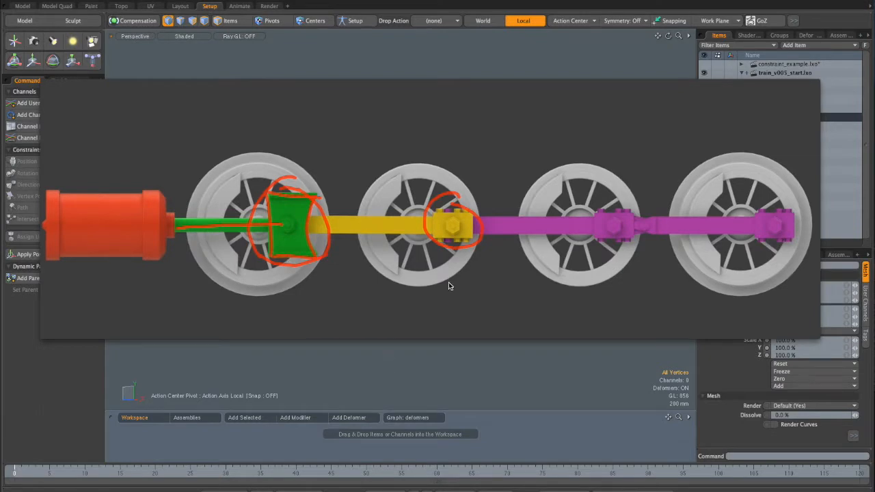
- Switch to modo, expand the train_v005_start.lxo scene and its Wheels group, and enlarge the item list to show all its parts
mouse_move(354, 212)
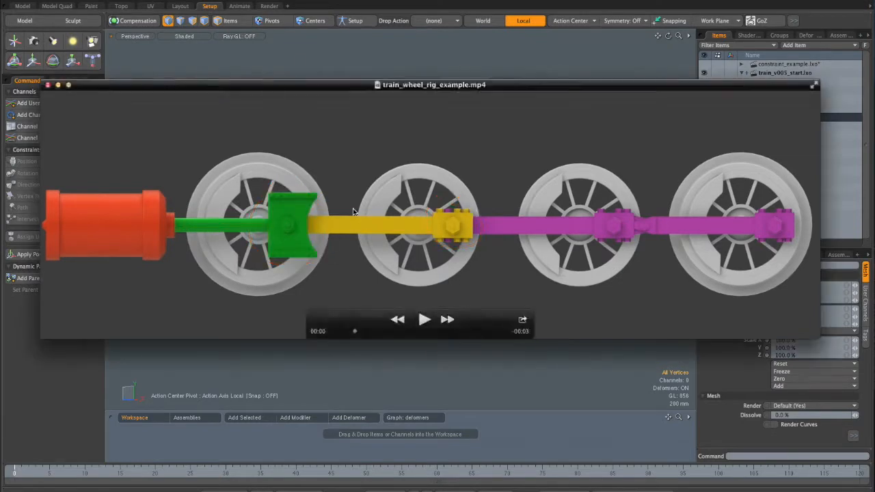
click(347, 52)
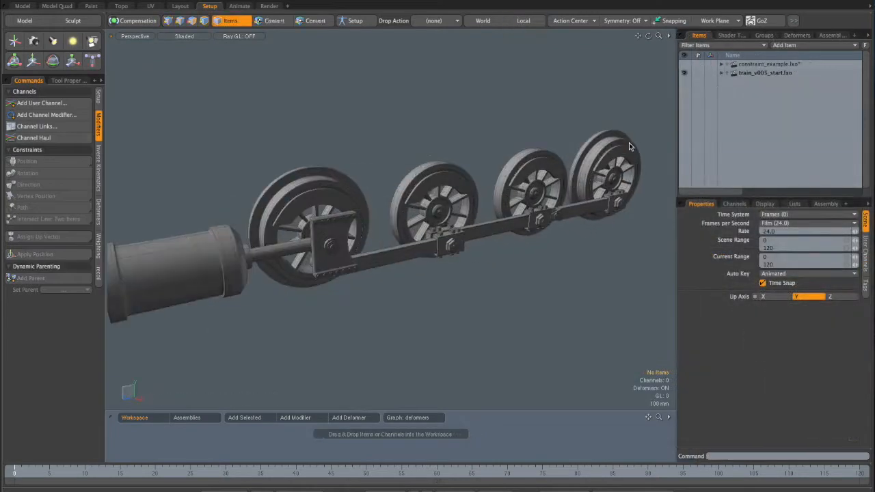
click(721, 74)
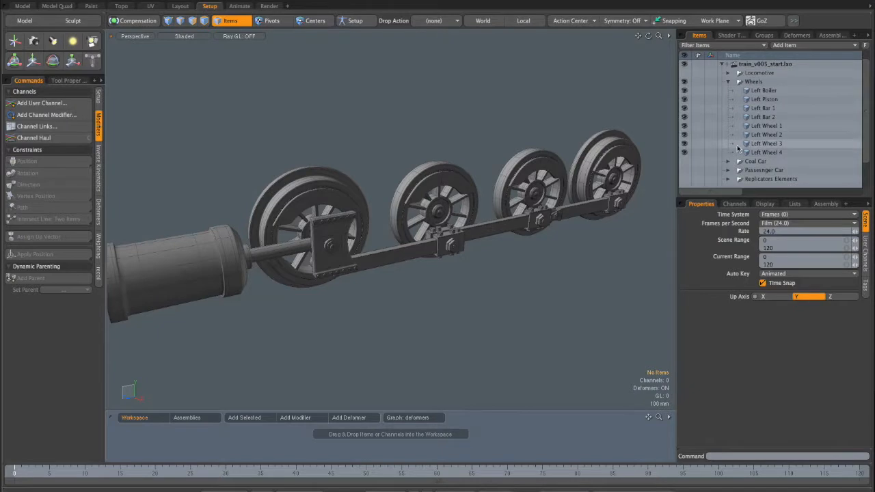
alt+shift+drag(590, 214, 584, 230)
drag(764, 197, 767, 293)
- Select Left Bar 1 and Left Bar 2 together and examine the joint where they meet in front of the wheel
alt+shift+drag(526, 262, 500, 258)
scroll(478, 265, up, 4)
click(503, 258)
shift+click(418, 258)
alt+drag(431, 263, 404, 258)
scroll(363, 279, up, 4)
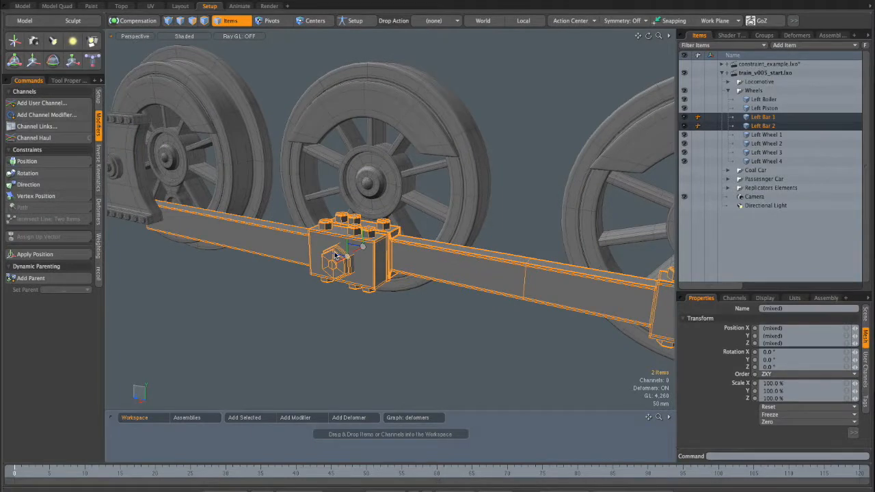
alt+drag(391, 268, 394, 210)
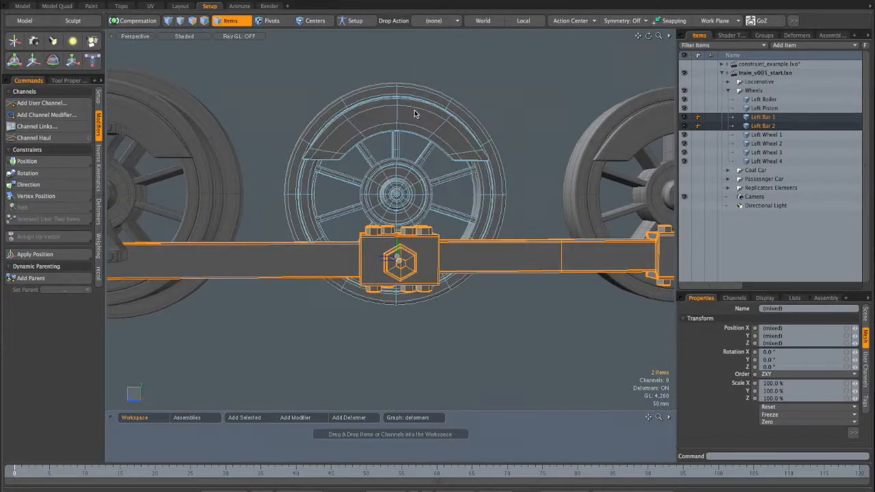
- Switch to the reference clip and scrub through it to examine how both bars move as the wheels turn
key(super+Tab)
key(super+Tab)
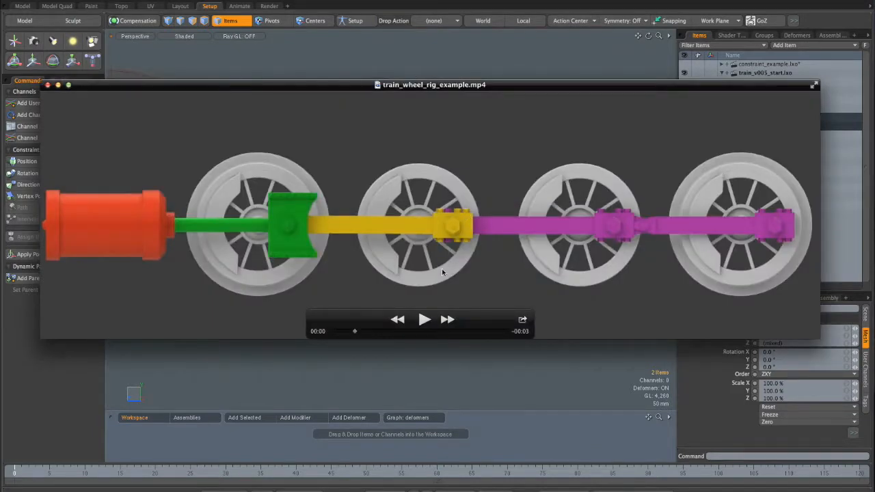
drag(358, 334, 379, 335)
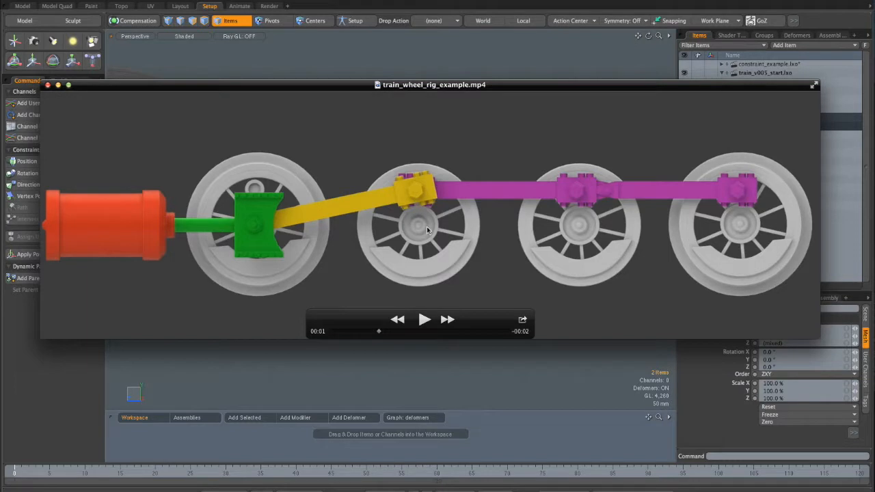
drag(380, 332, 512, 333)
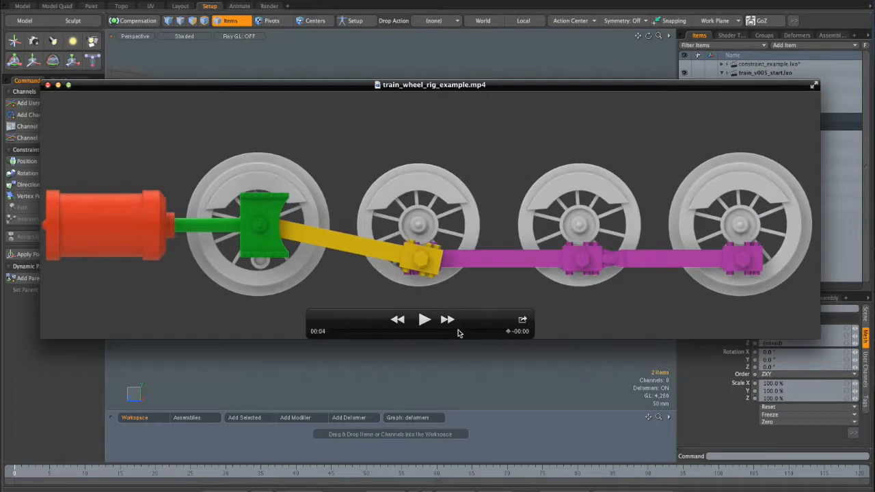
drag(485, 336, 509, 331)
click(457, 335)
mouse_move(456, 335)
mouse_down()
mouse_move(391, 346)
mouse_move(419, 348)
mouse_move(444, 326)
mouse_up()
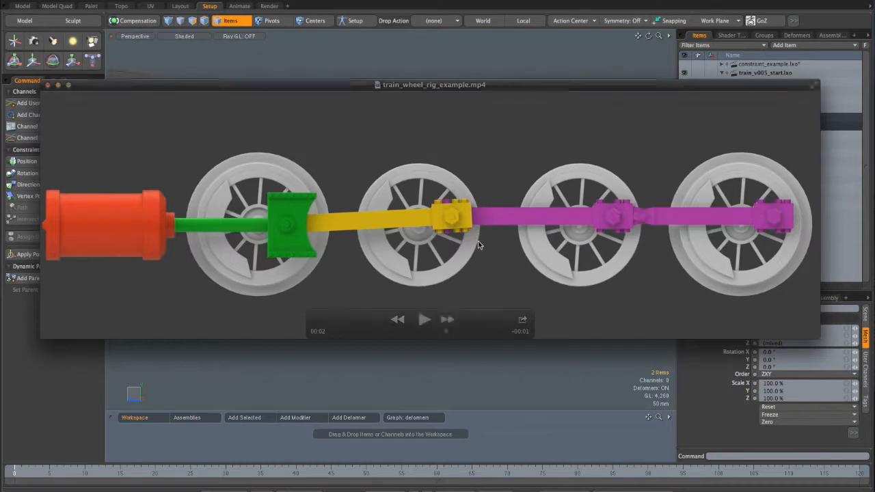
drag(446, 335, 453, 333)
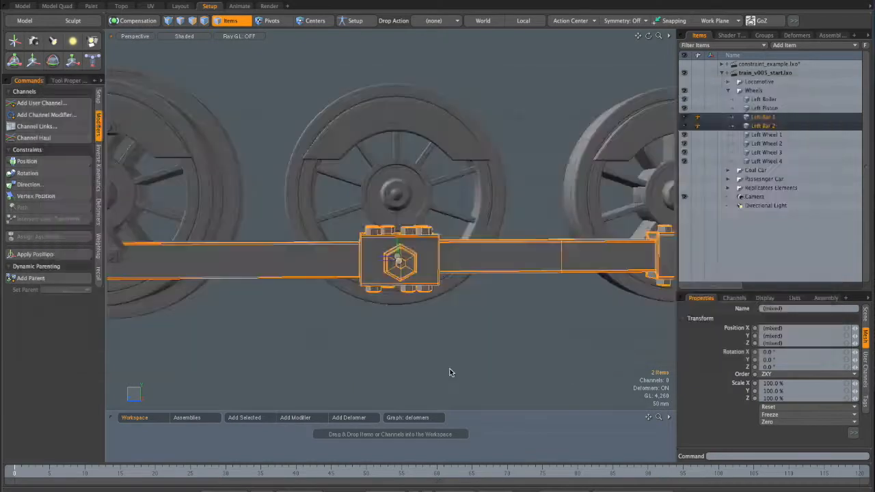
- Clear the bar selection and look over the Animate layout's camera and perspective views, adjusting their split before returning to the Setup layout
click(463, 299)
ctrl+alt+drag(485, 315, 458, 279)
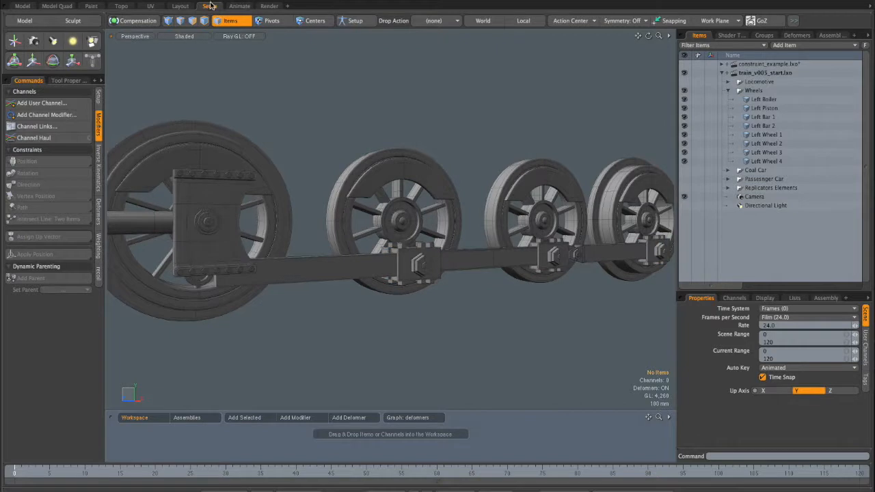
click(236, 7)
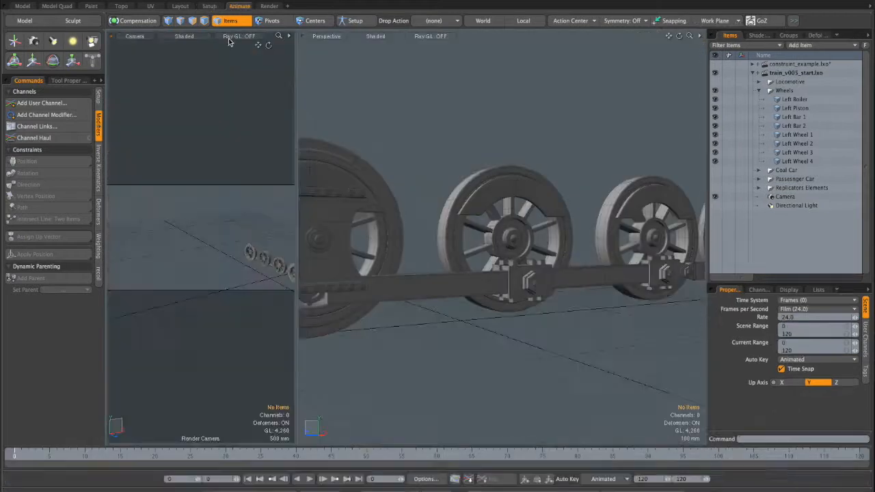
drag(296, 115, 442, 117)
alt+shift+drag(385, 271, 315, 253)
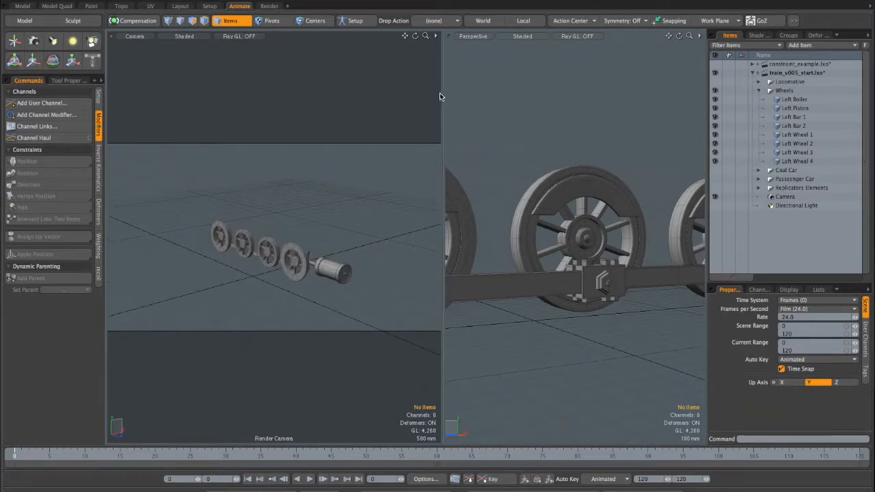
drag(441, 96, 334, 110)
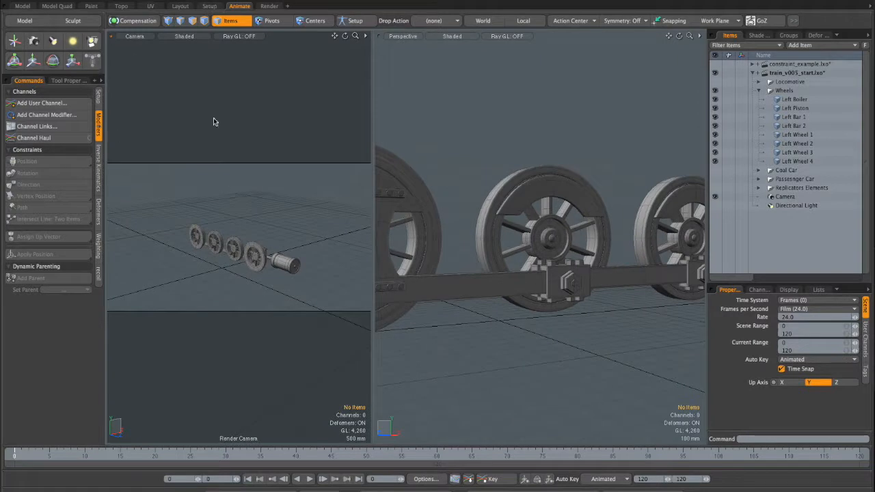
click(210, 7)
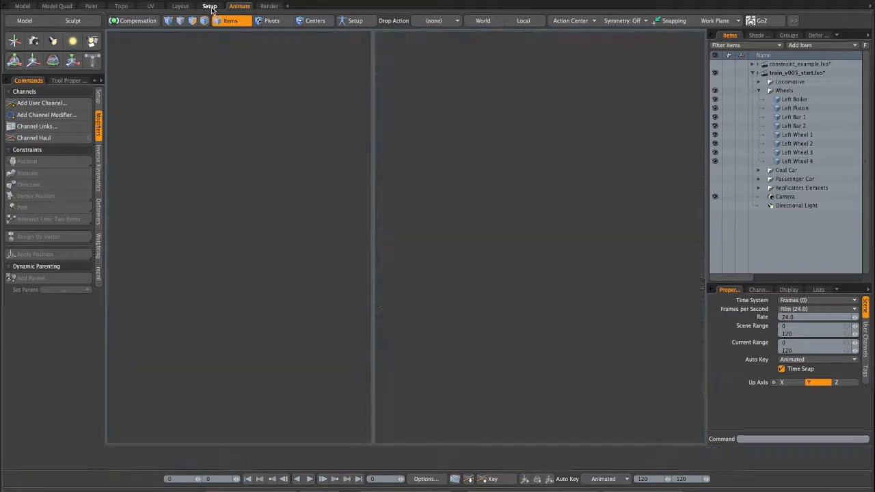
- Add a locator at the scene origin and enlarge the area that shows its properties
alt+drag(463, 134, 468, 191)
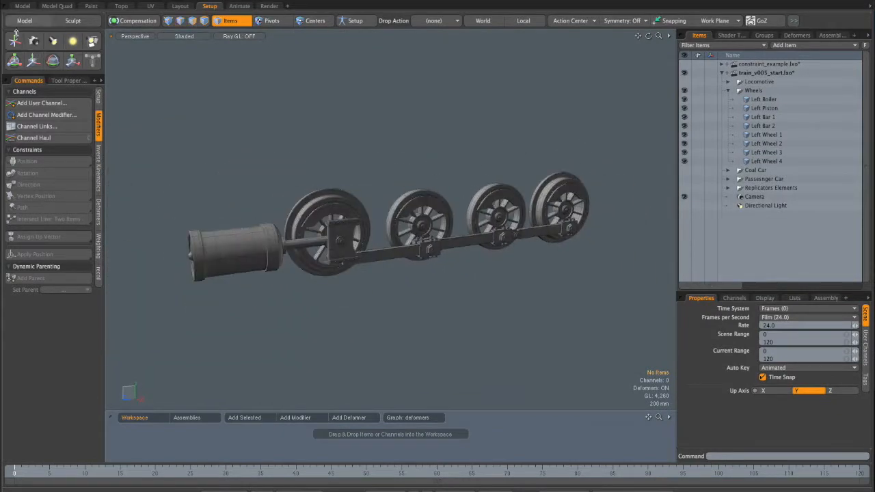
click(14, 42)
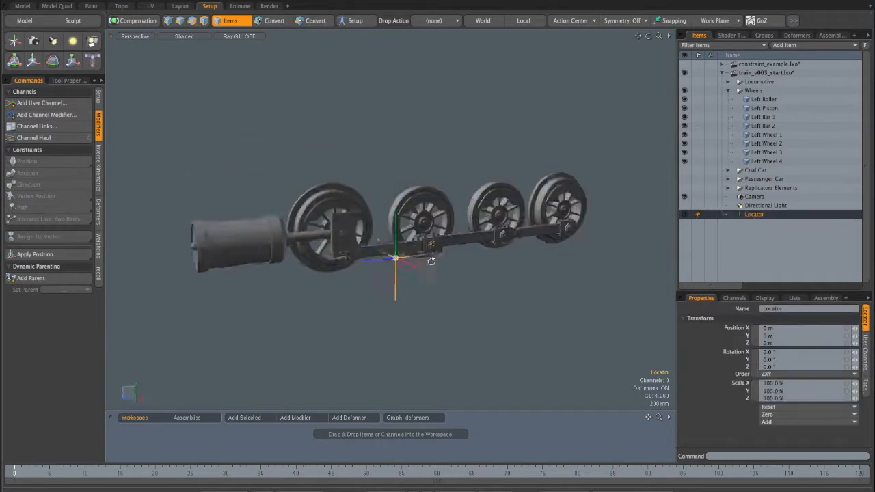
drag(786, 292, 786, 125)
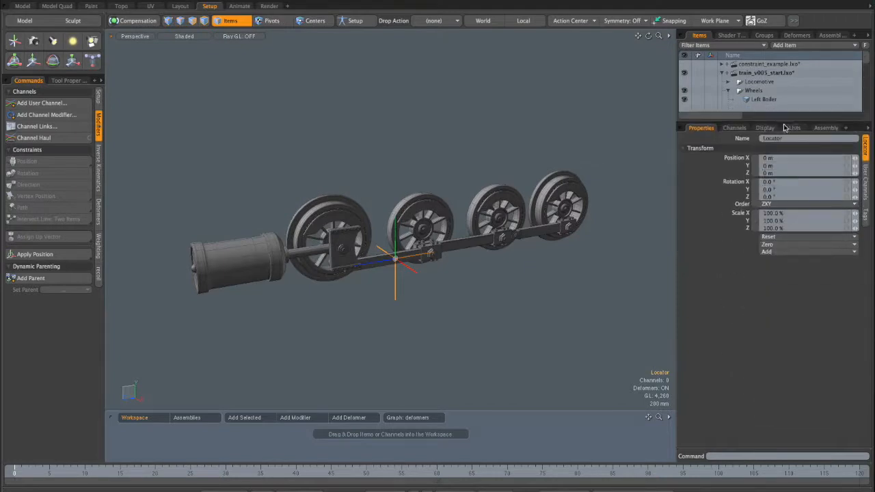
ctrl+alt+drag(385, 199, 410, 198)
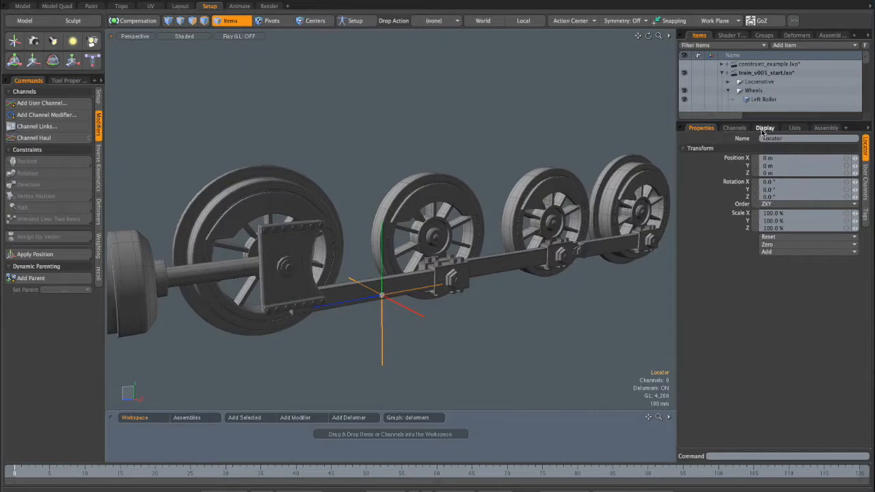
- Add draw options to the locator and give it a user fill color of pure red (1.0, 0.0, 0.0)
click(766, 129)
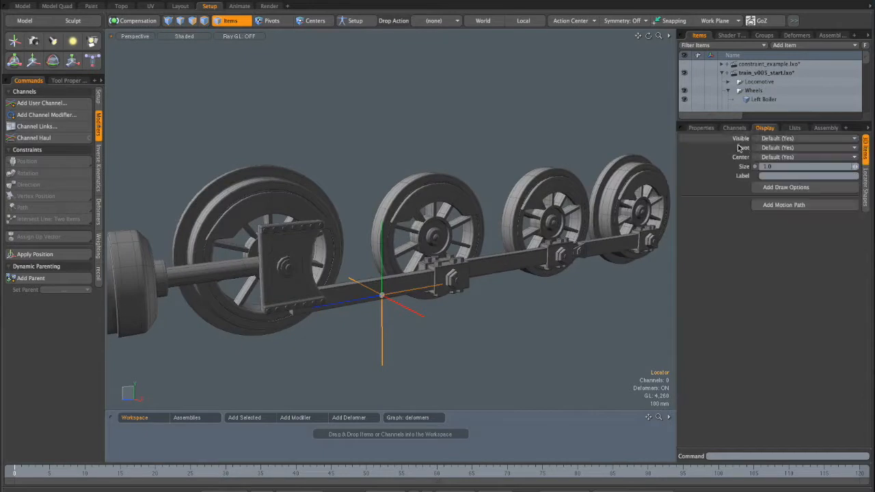
click(785, 189)
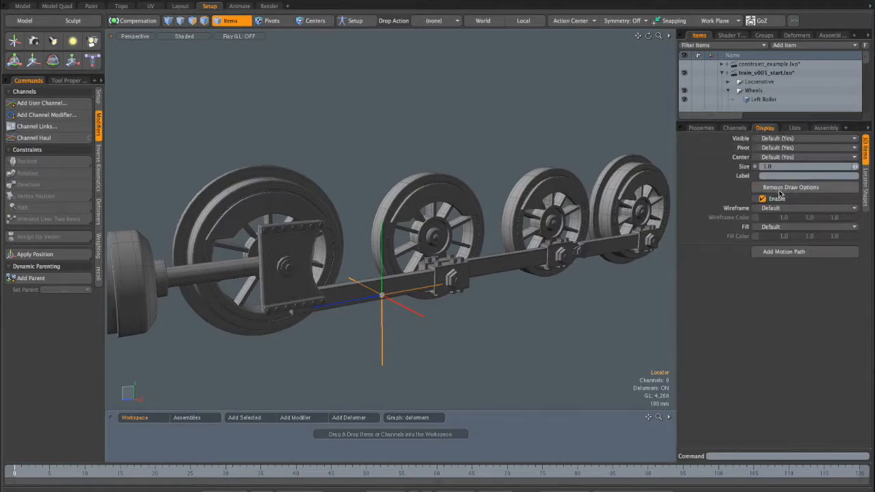
alt+drag(525, 309, 536, 293)
click(772, 227)
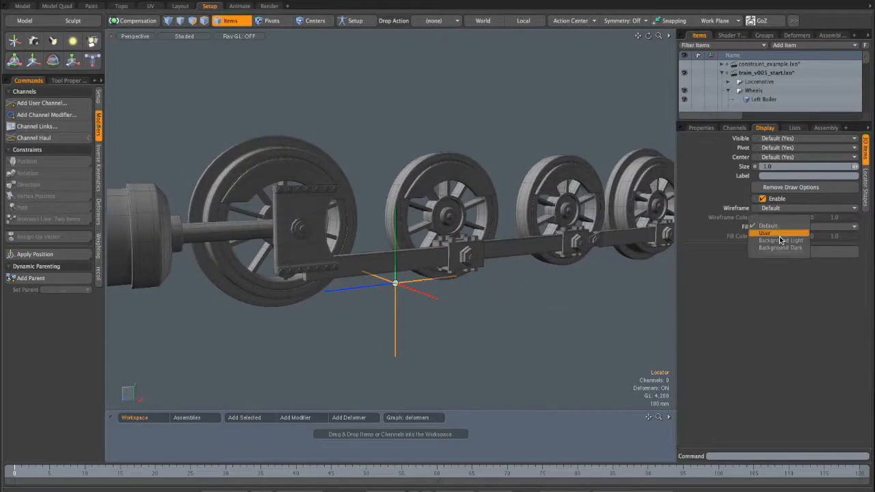
click(776, 234)
click(781, 238)
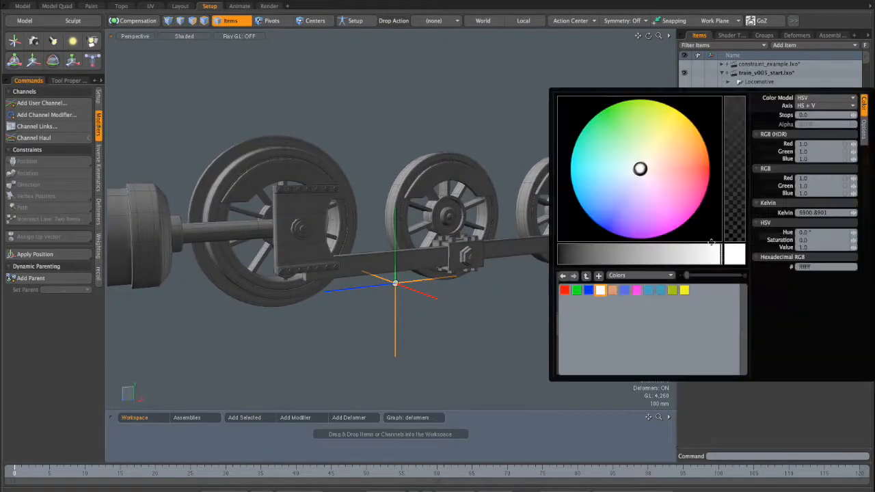
click(566, 289)
alt+drag(502, 311, 481, 317)
click(450, 306)
click(414, 280)
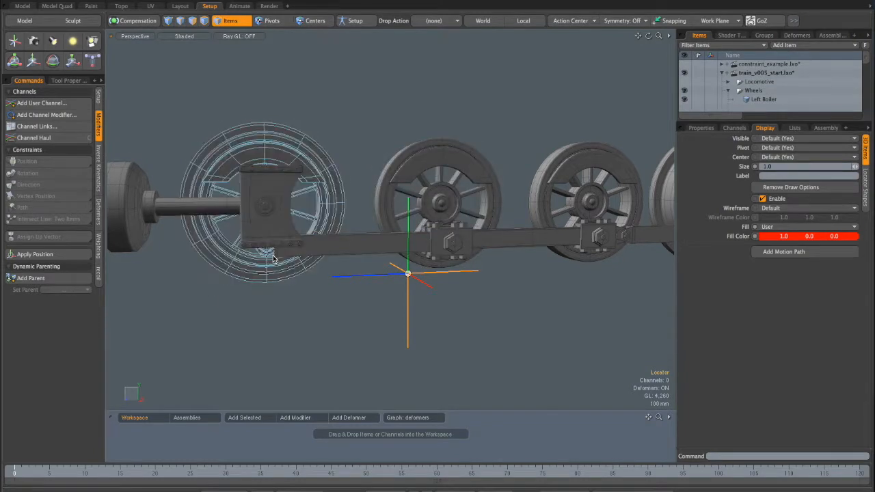
- Give the locator a custom solid box shape and examine it against the wheels from several angles
alt+drag(540, 168, 615, 229)
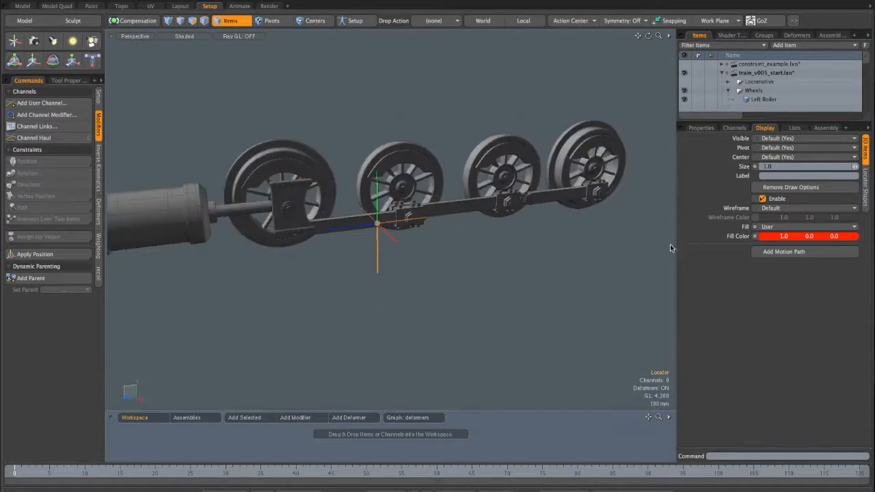
click(865, 190)
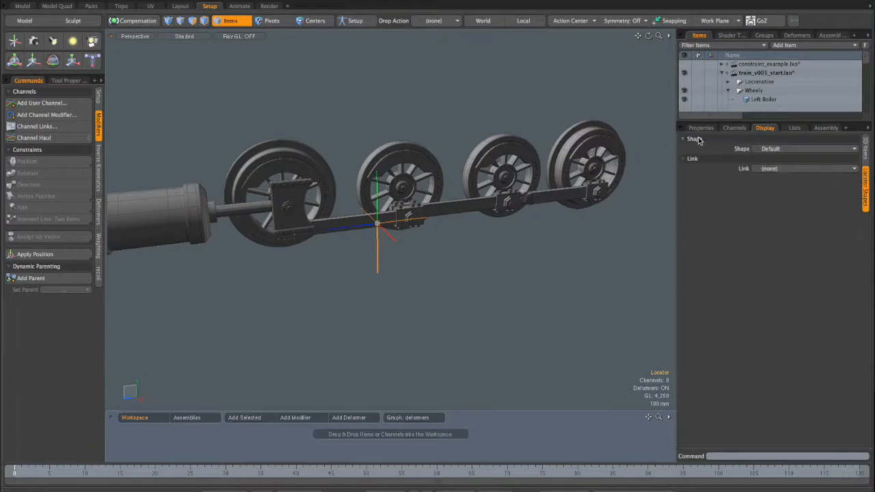
click(781, 155)
click(780, 157)
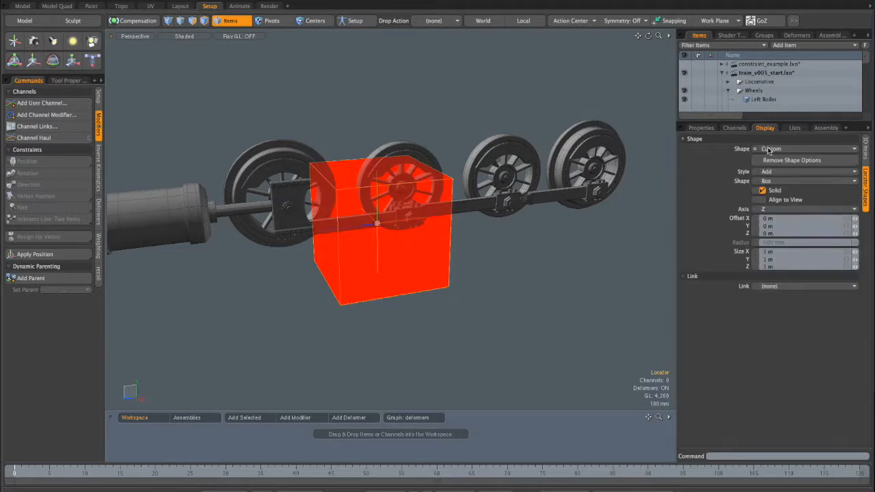
alt+drag(530, 255, 504, 259)
alt+drag(439, 256, 530, 261)
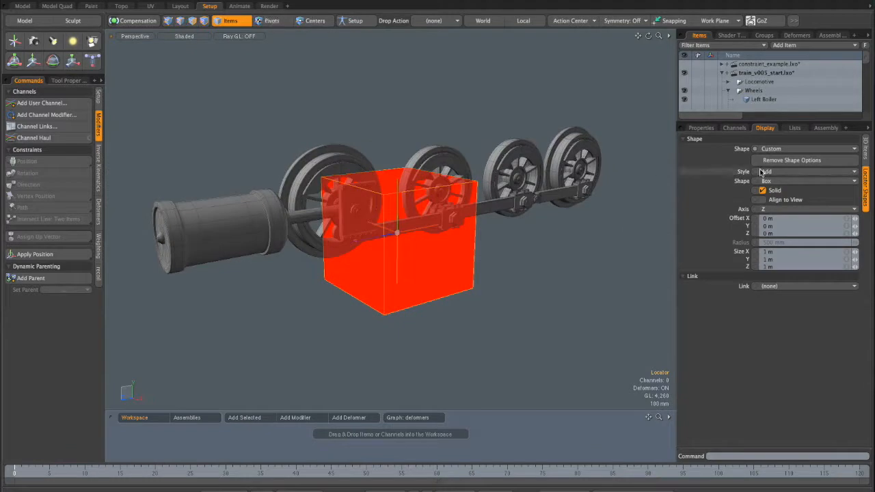
ctrl+alt+drag(514, 242, 616, 237)
alt+drag(492, 237, 353, 202)
click(533, 245)
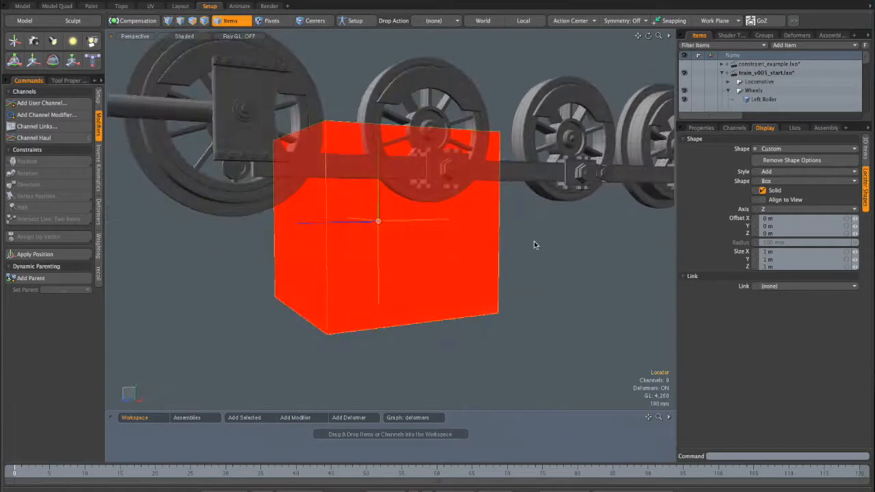
alt+drag(511, 292, 445, 227)
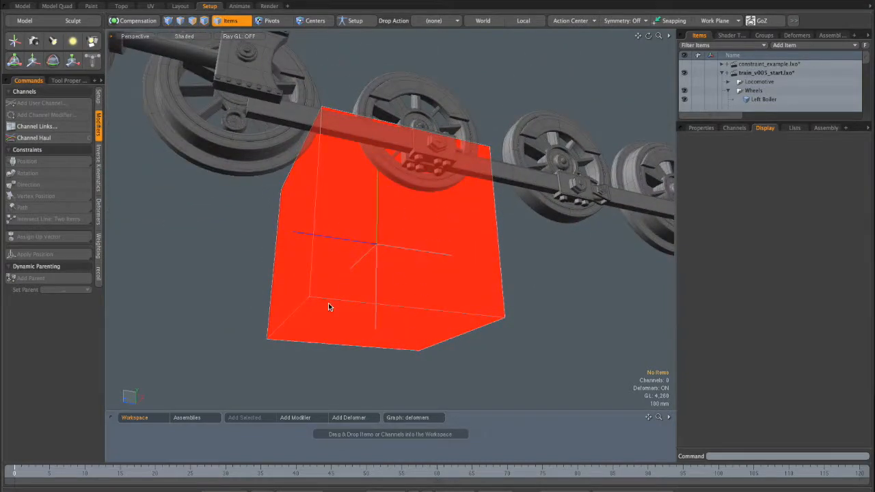
- Reselect the locator and set its custom shape's style to Replace
click(460, 259)
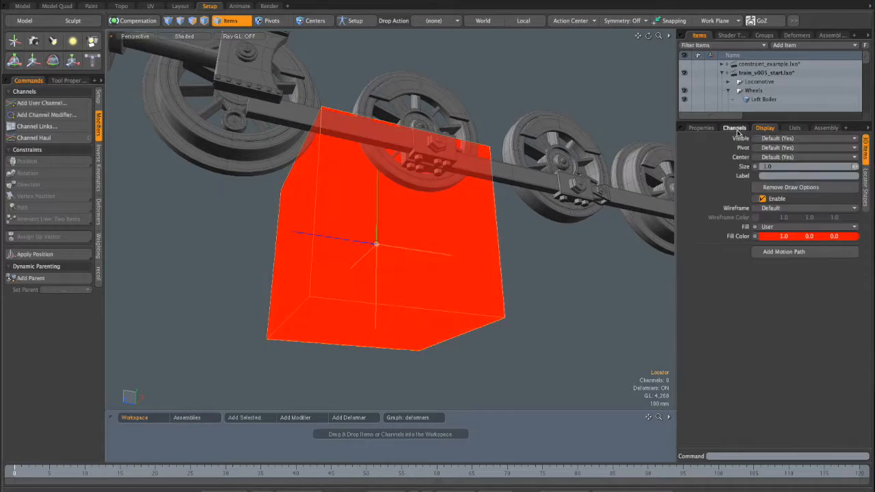
click(865, 181)
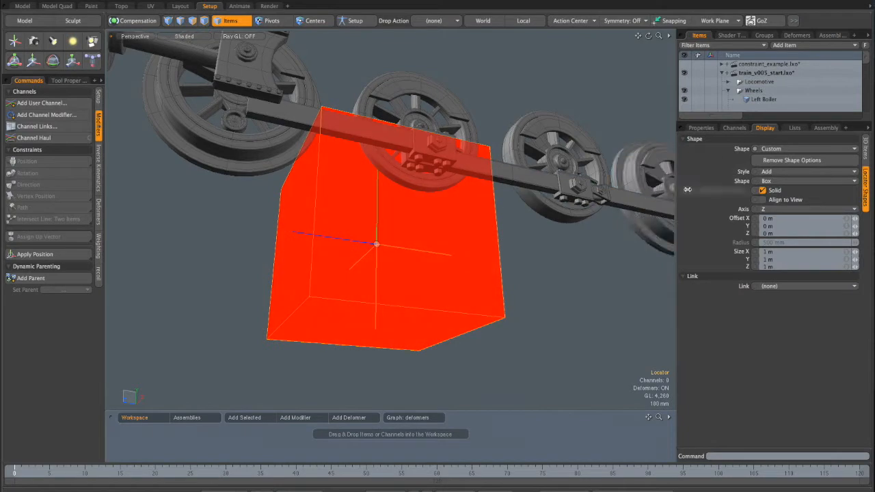
click(775, 177)
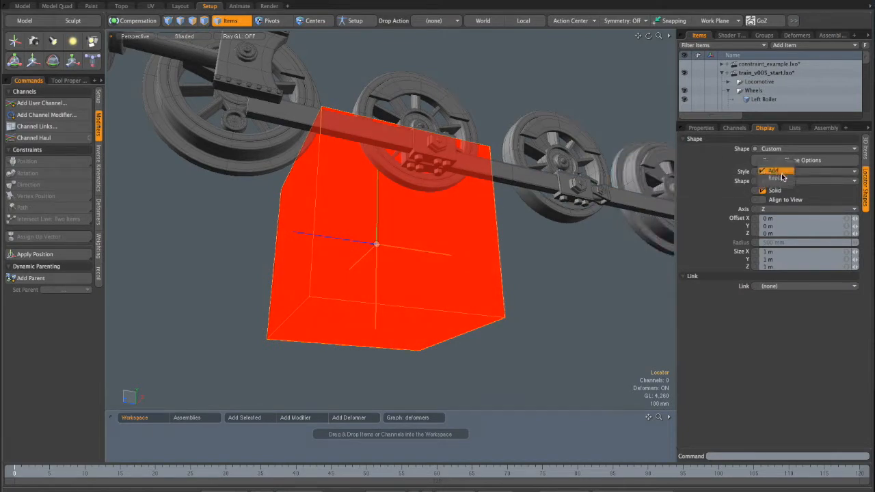
click(780, 180)
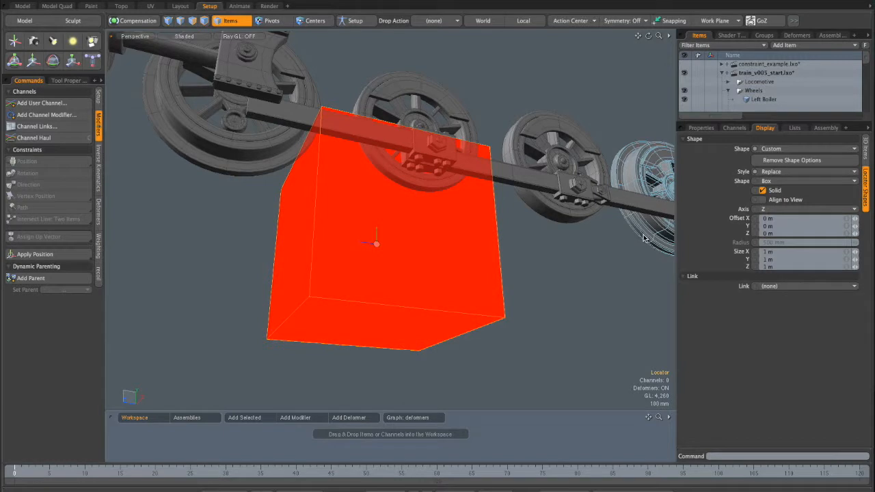
- Change the locator's custom shape to a Circle aligned to the X axis so it faces sideways like the wheels
click(783, 181)
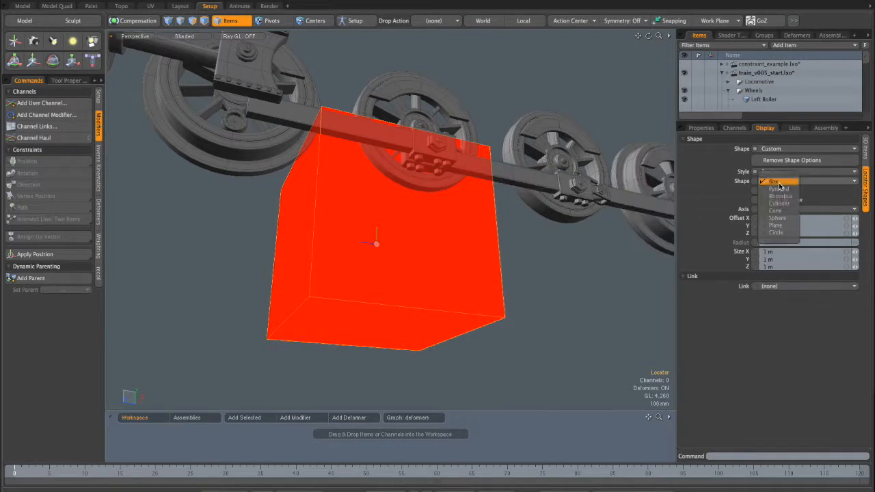
click(775, 234)
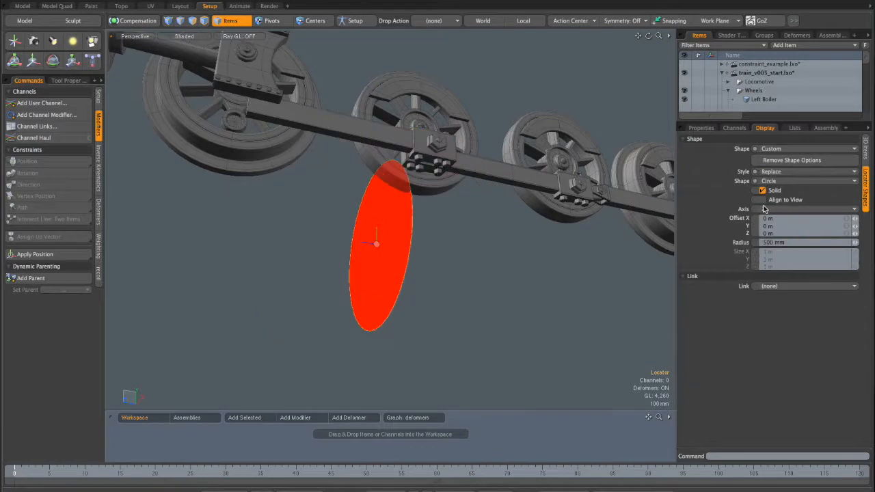
click(782, 210)
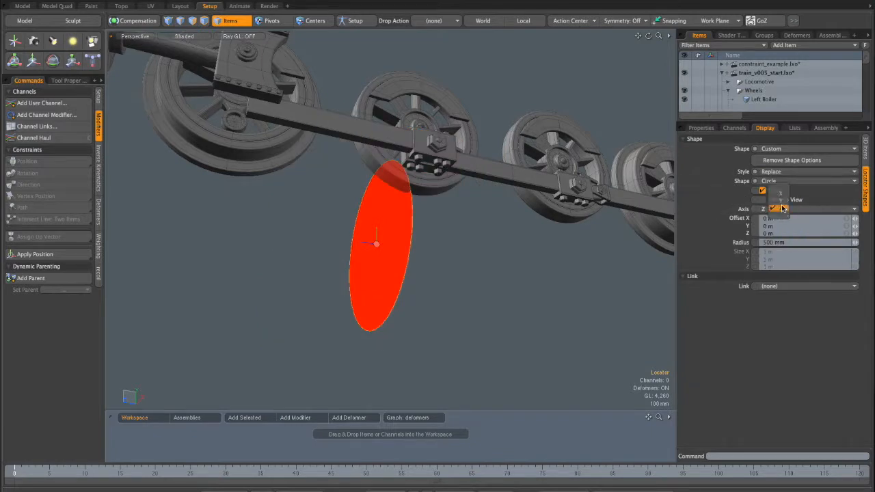
click(781, 195)
alt+drag(515, 281, 541, 277)
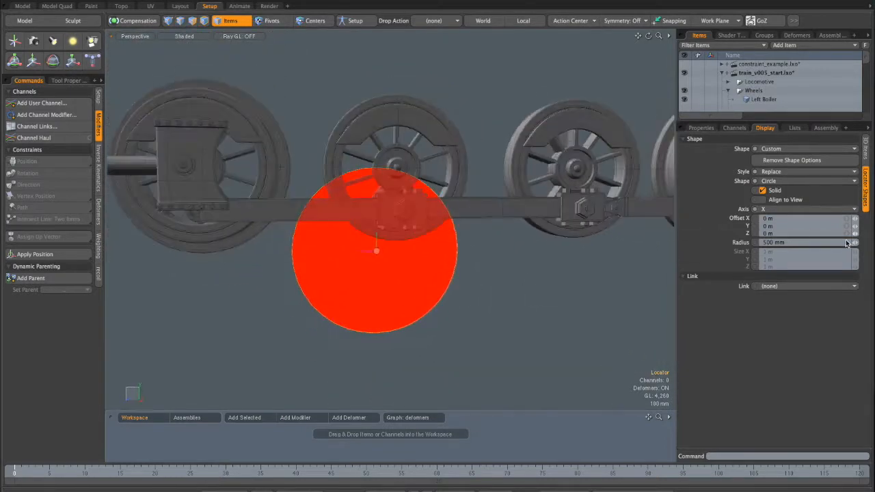
- Reduce the locator circle's radius to 50.2 mm so it forms a small disc beside the bars
drag(856, 246, 823, 247)
alt+shift+drag(250, 337, 290, 369)
alt+drag(290, 369, 414, 319)
drag(856, 247, 849, 247)
alt+drag(412, 275, 435, 317)
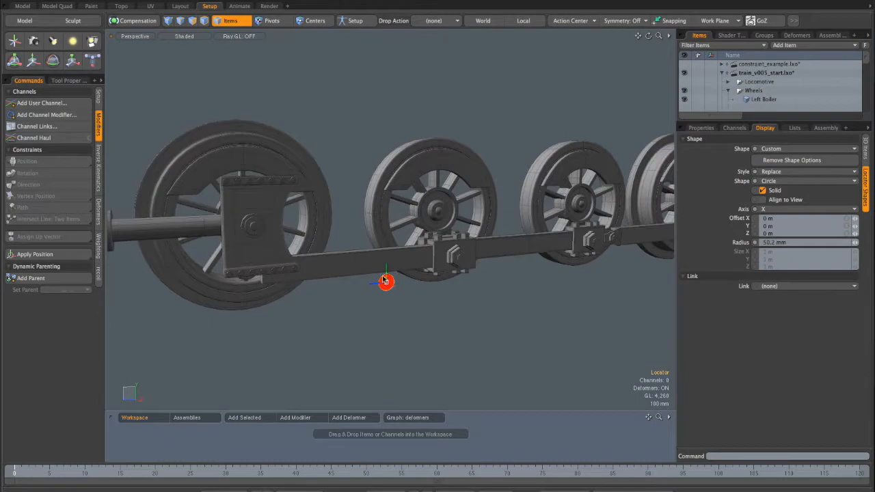
mouse_move(421, 307)
alt+mouse_down()
mouse_move(412, 292)
mouse_move(445, 303)
mouse_move(430, 315)
alt+mouse_up()
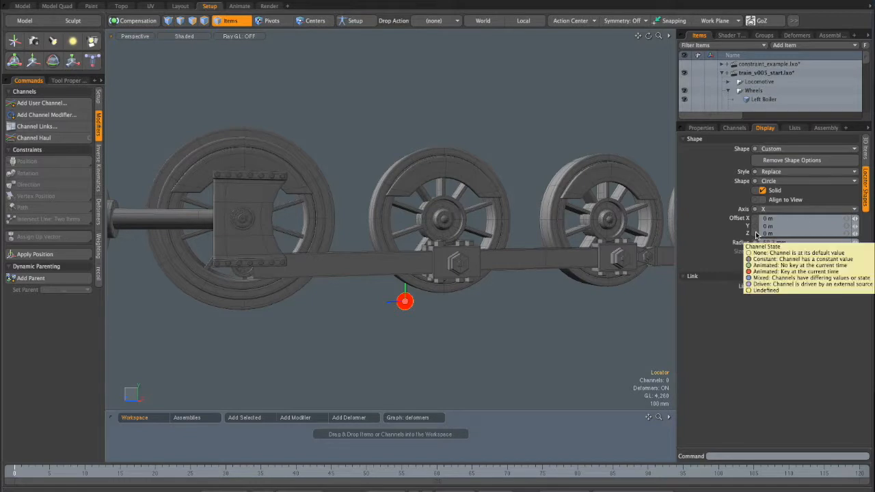
alt+drag(469, 296, 425, 282)
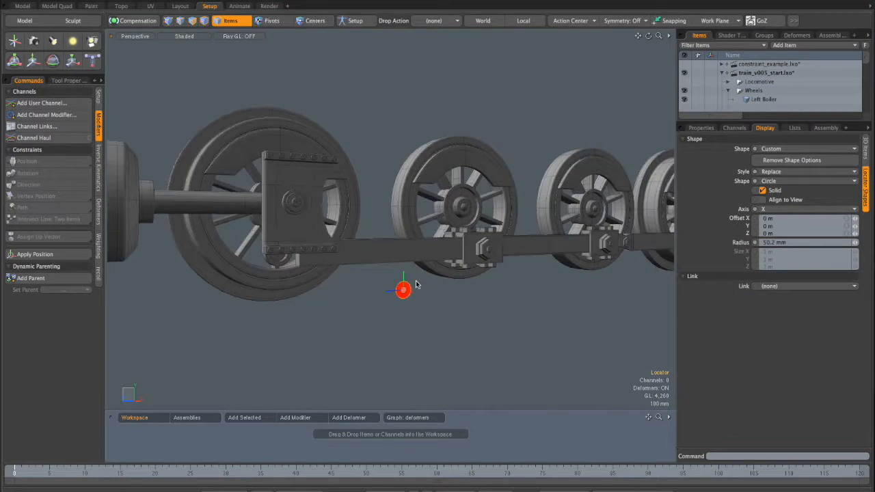
- Set the locator's Center display option to No, and check the plain red disc both deselected and selected
click(865, 152)
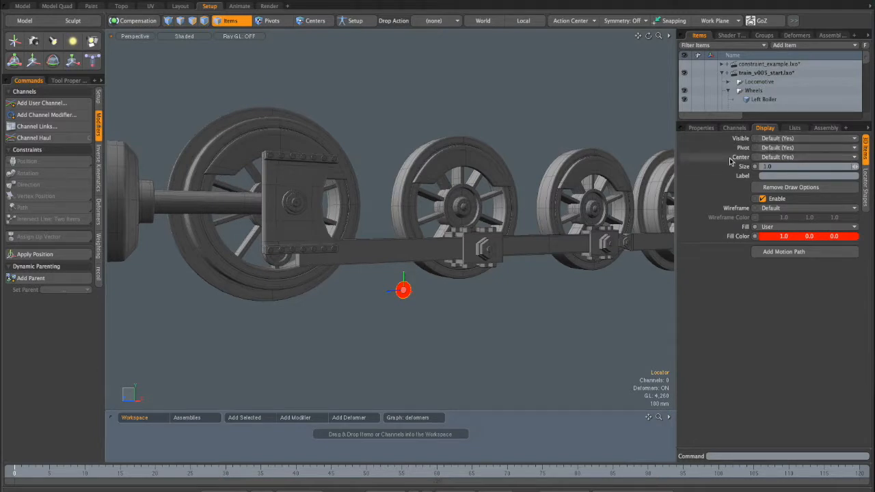
click(781, 158)
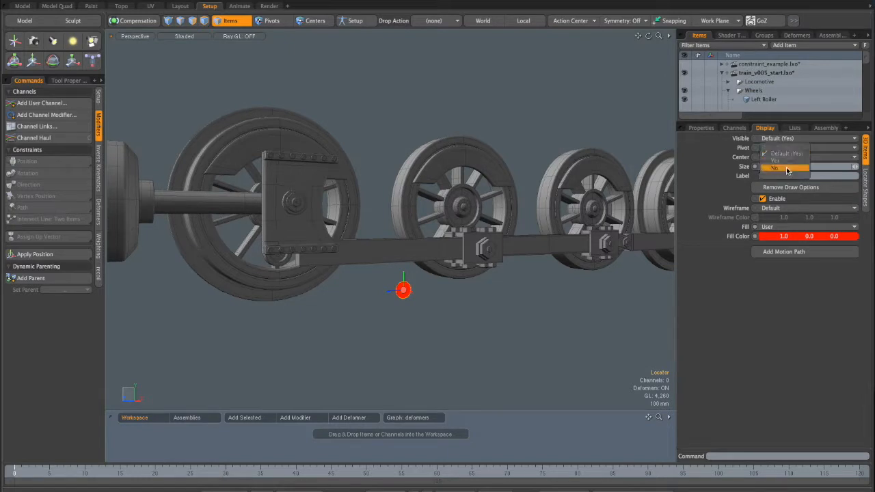
click(786, 169)
click(434, 331)
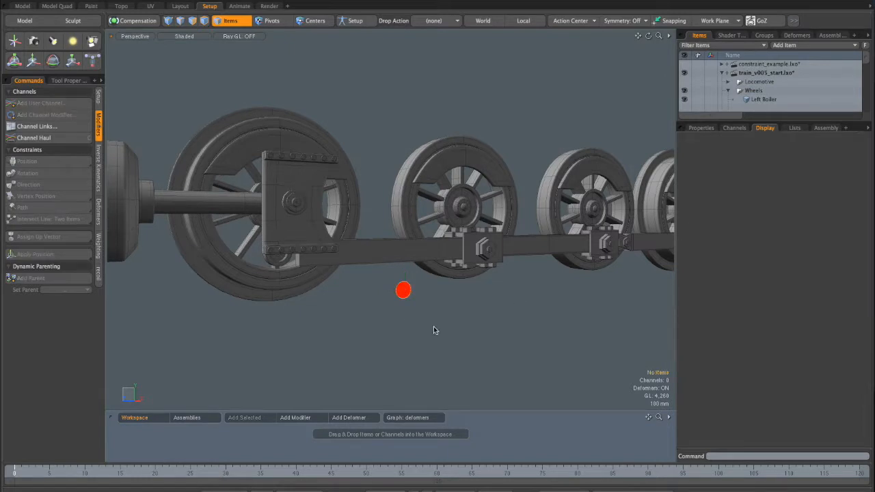
click(405, 301)
- Enlarge the item list to reach the locator and duplicate it twice to make three locators
alt+drag(476, 283, 576, 240)
drag(763, 120, 767, 237)
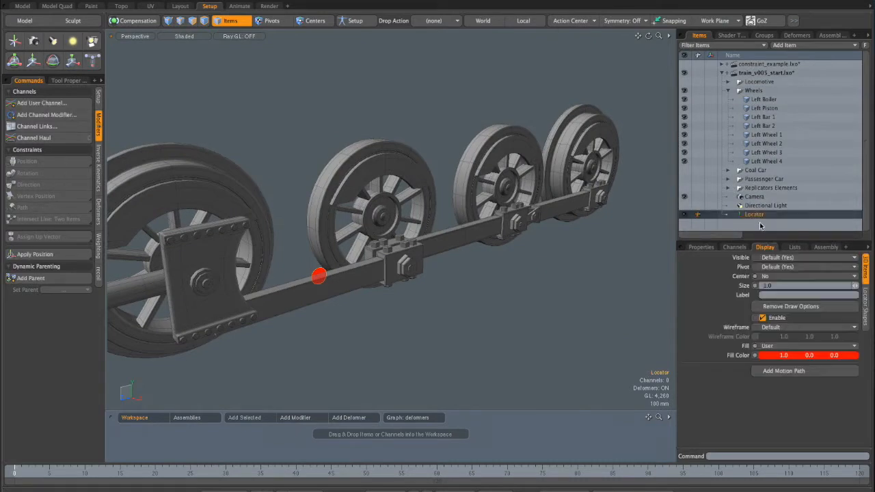
right_click(756, 216)
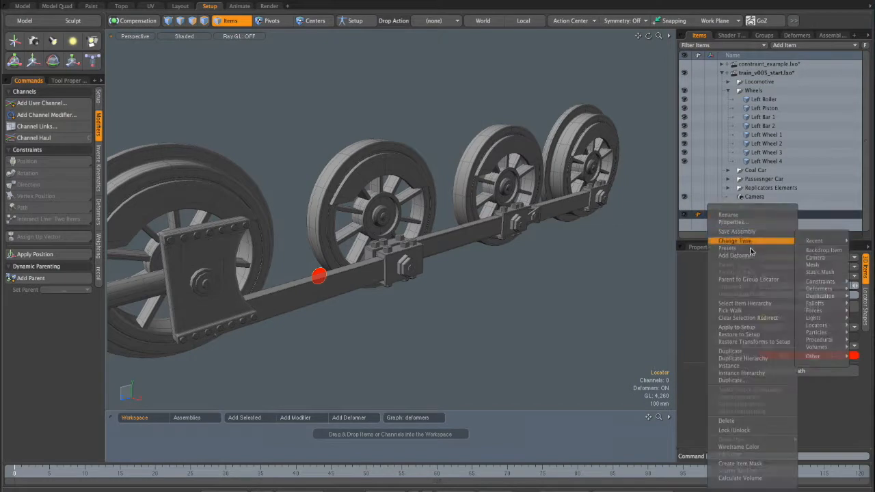
click(743, 352)
right_click(757, 224)
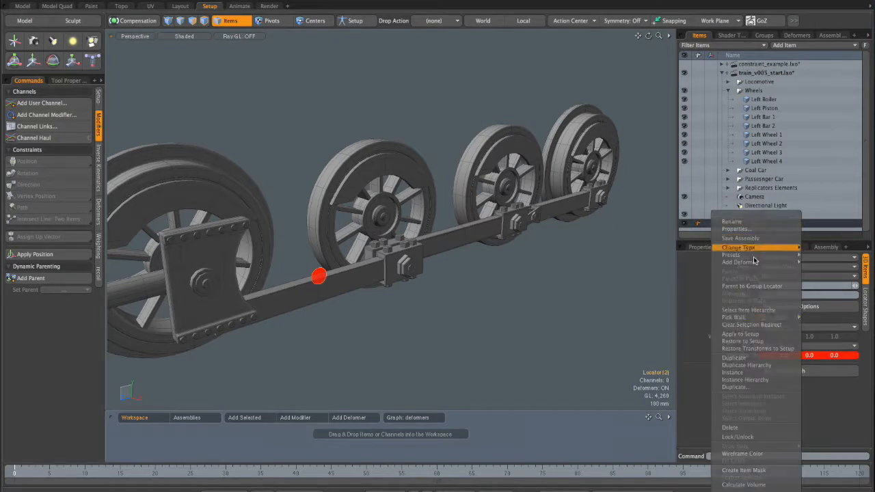
click(737, 358)
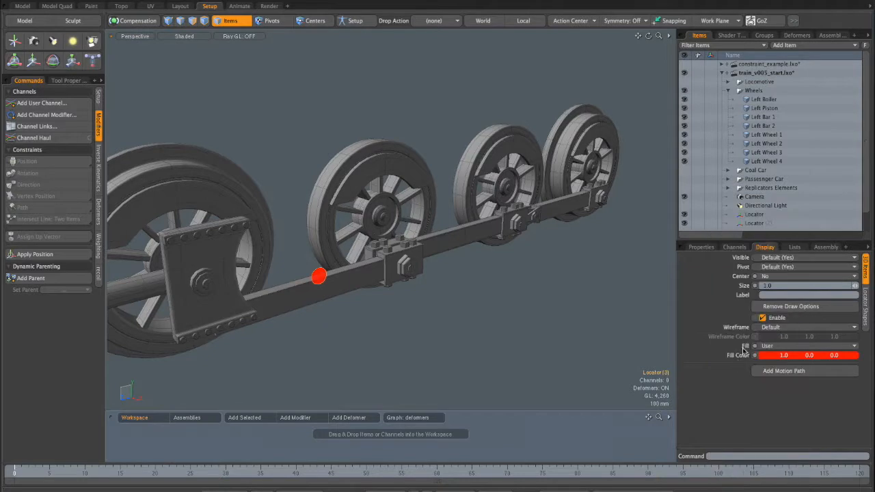
- Extend the item list to show all three locators and rename the original one Wheel Base
drag(768, 242, 769, 286)
alt+drag(459, 285, 380, 297)
alt+drag(424, 319, 454, 318)
click(756, 214)
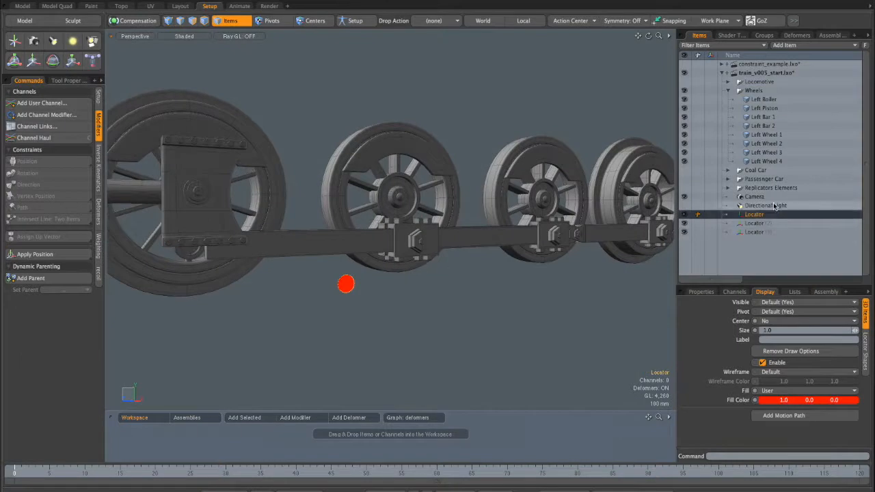
text(Whe)
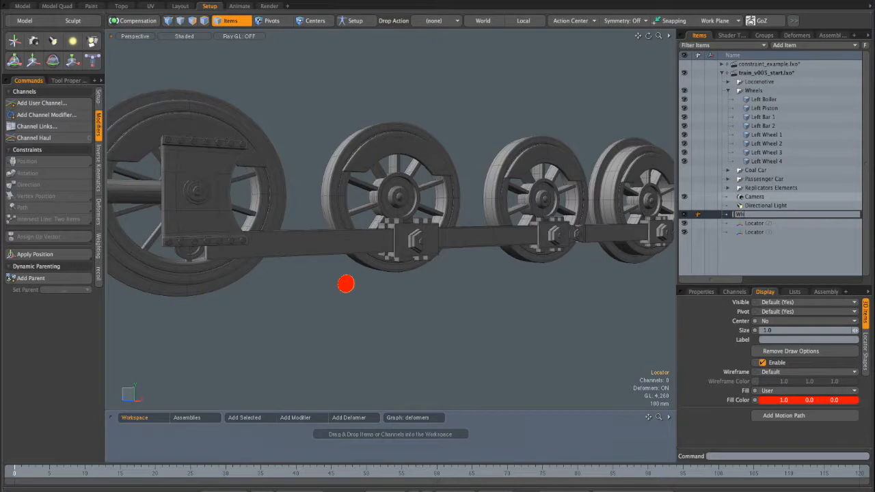
text(el Base)
key(Return)
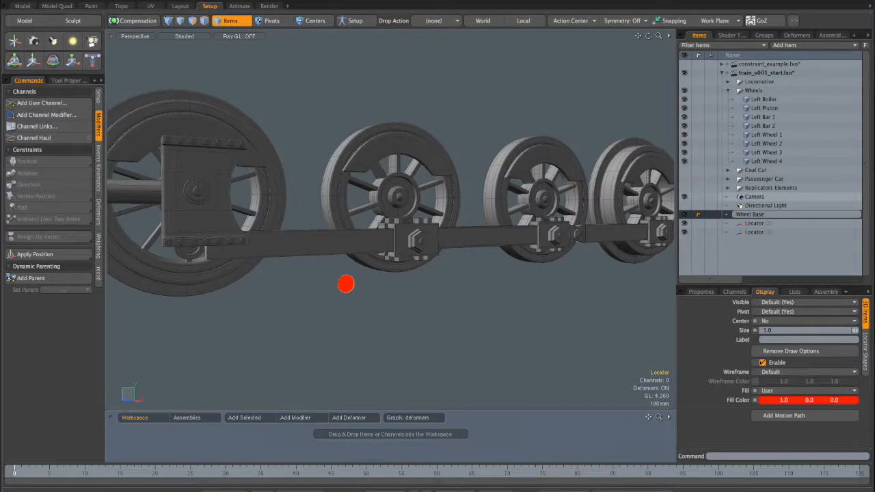
- Rename the second locator Wheel Center and the third locator Wheel End
click(754, 223)
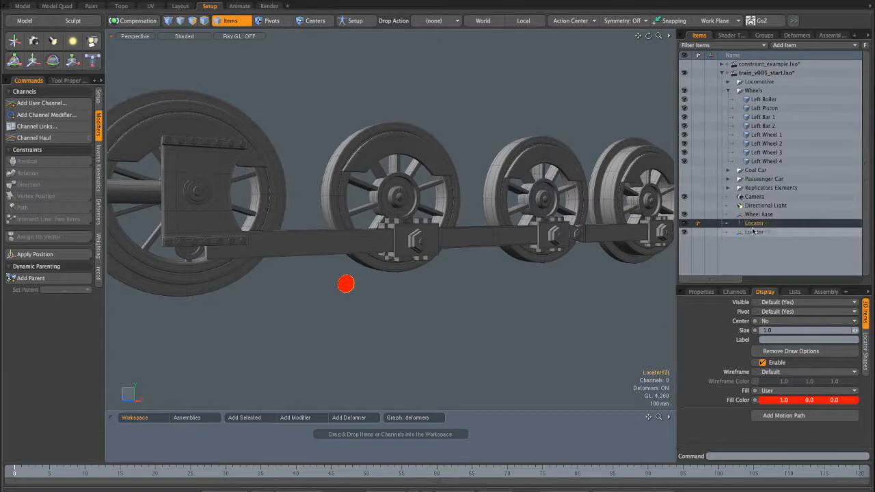
double_click(754, 225)
text(Wheel Cr)
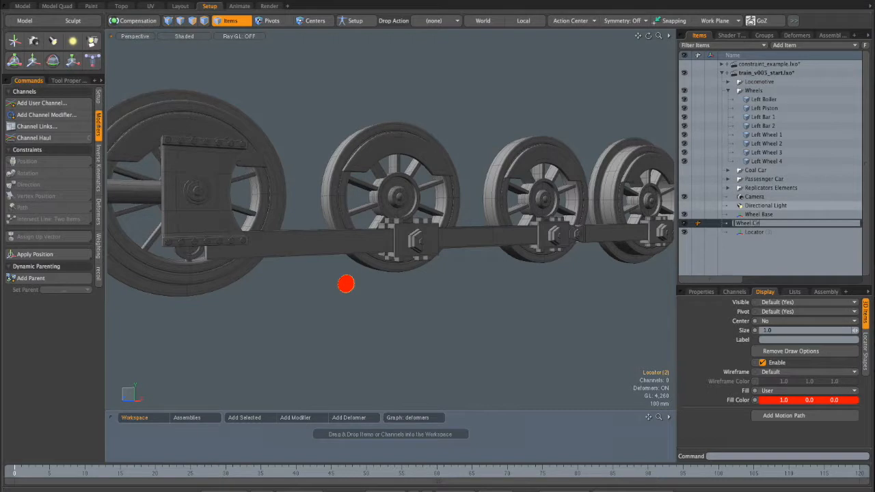
key(Return)
double_click(752, 232)
text(Wheel End)
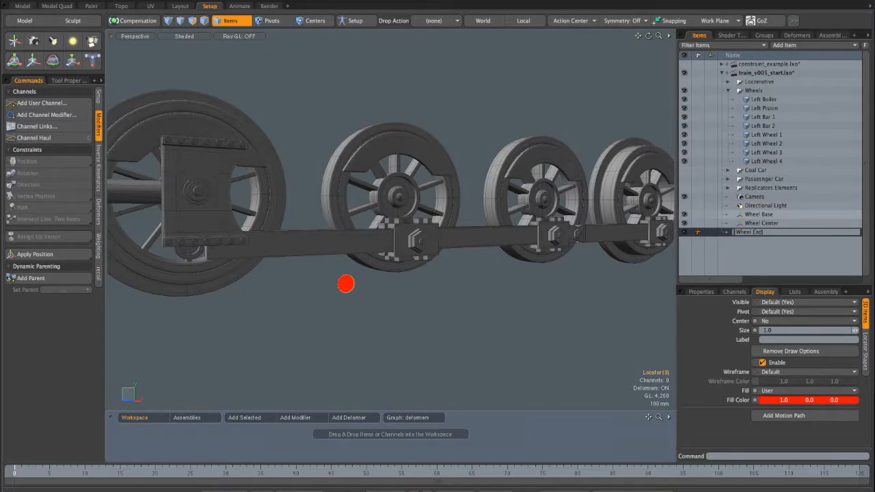
key(Return)
- Select the Wheel Base locator and examine its placement relative to the wheels and bars from several angles
alt+drag(451, 245, 580, 235)
click(752, 214)
alt+drag(456, 256, 442, 223)
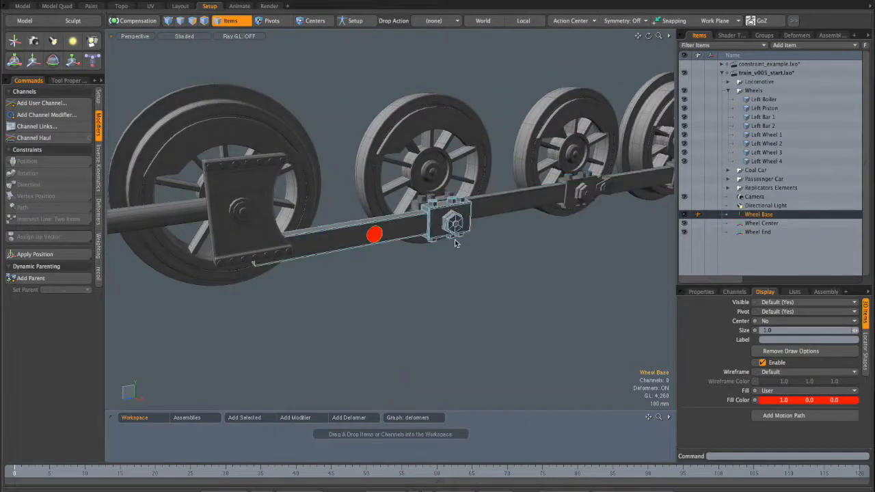
scroll(437, 235, up, 8)
mouse_move(496, 240)
alt+mouse_down()
mouse_move(417, 264)
mouse_move(417, 250)
mouse_move(506, 229)
alt+mouse_up()
scroll(414, 263, down, 5)
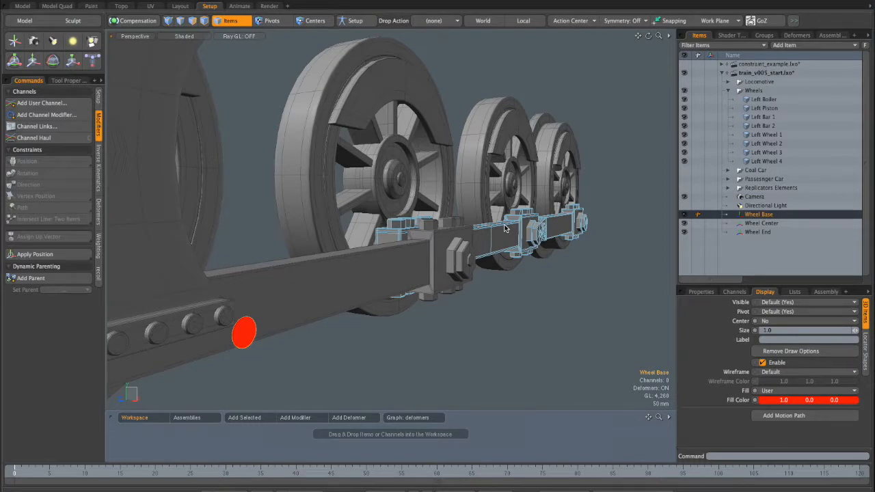
alt+drag(494, 203, 476, 249)
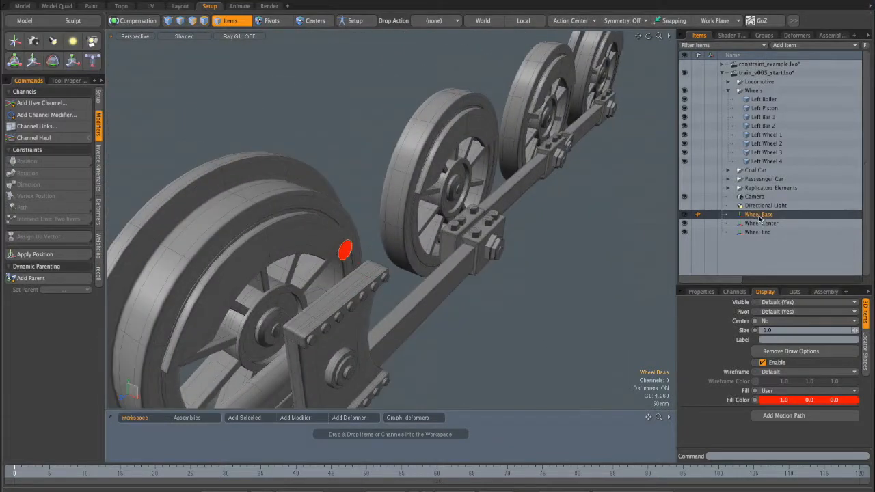
alt+drag(519, 220, 539, 225)
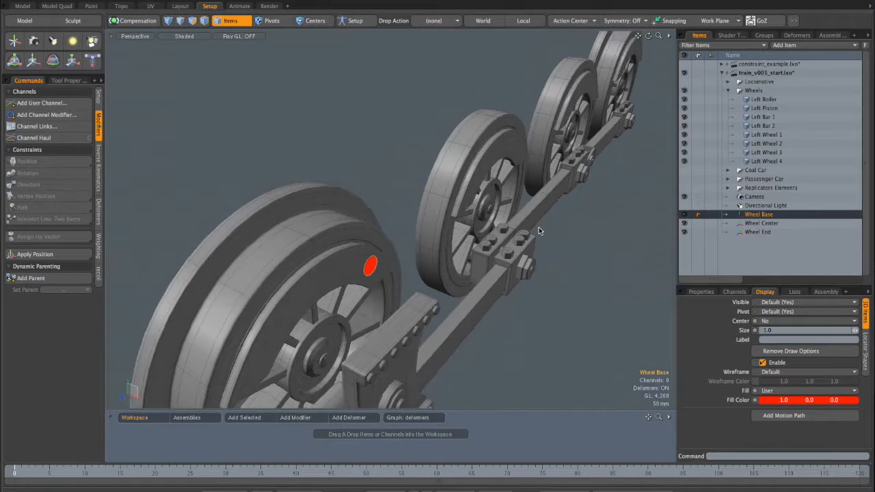
alt+drag(583, 198, 513, 196)
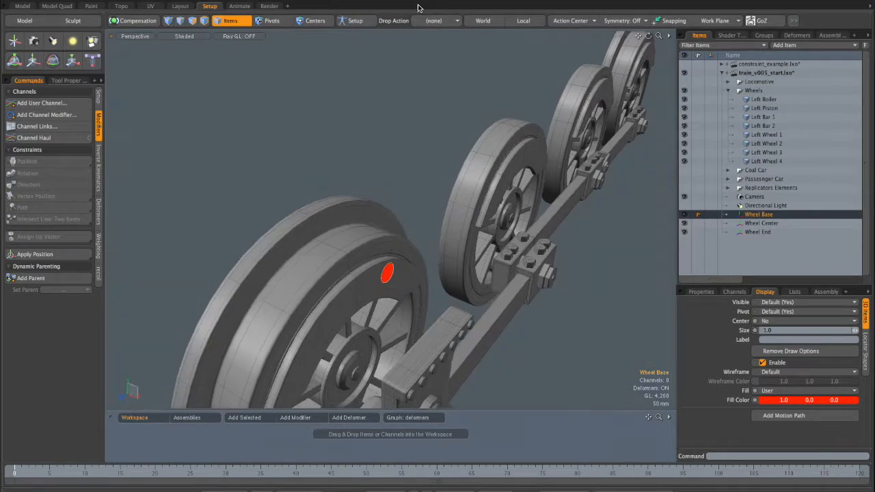
- Set the Drop Action to Match Position
click(441, 22)
click(438, 20)
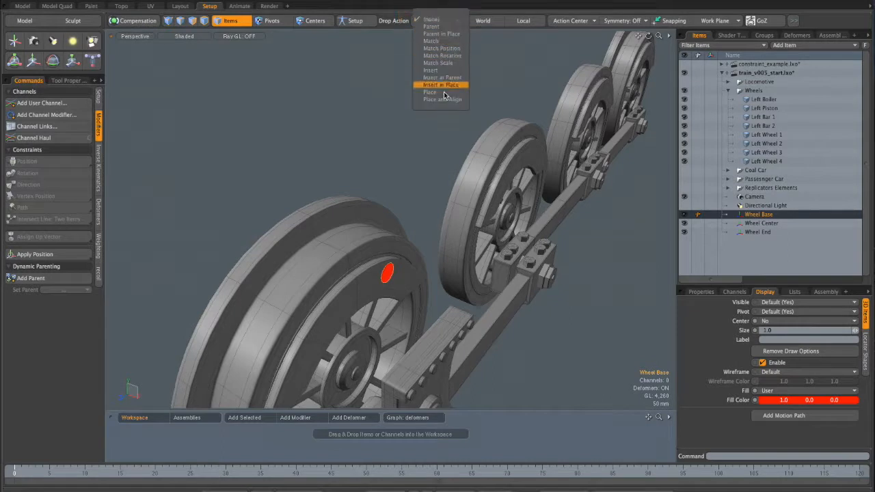
click(452, 50)
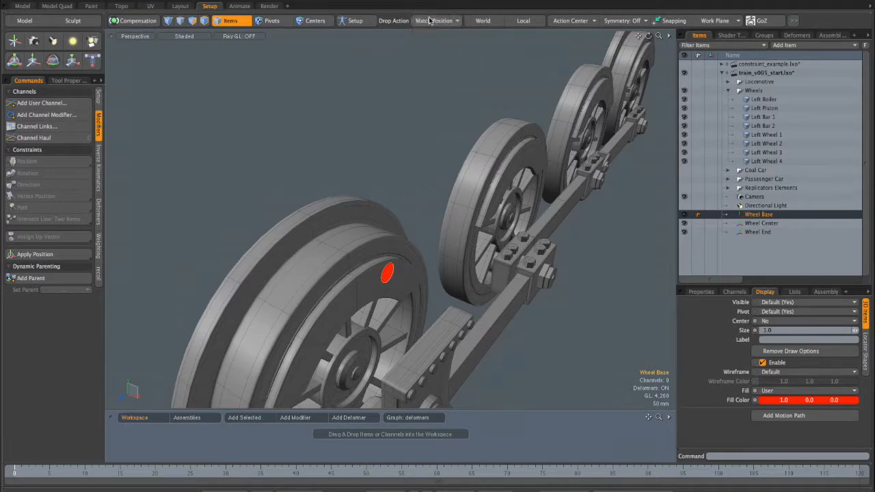
- Select Left Wheel 2 together with the Wheel Base locator and open the Match options for them
alt+drag(498, 197, 436, 198)
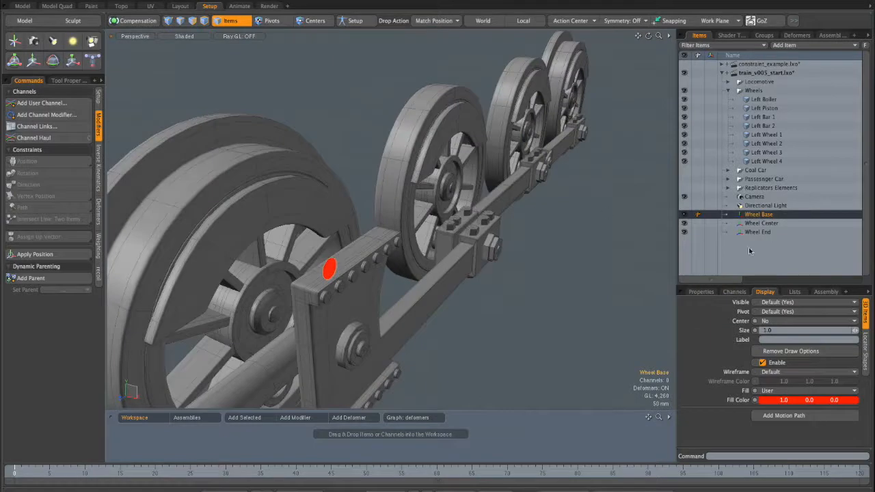
alt+drag(542, 203, 420, 151)
alt+drag(401, 188, 443, 185)
alt+shift+drag(514, 139, 415, 215)
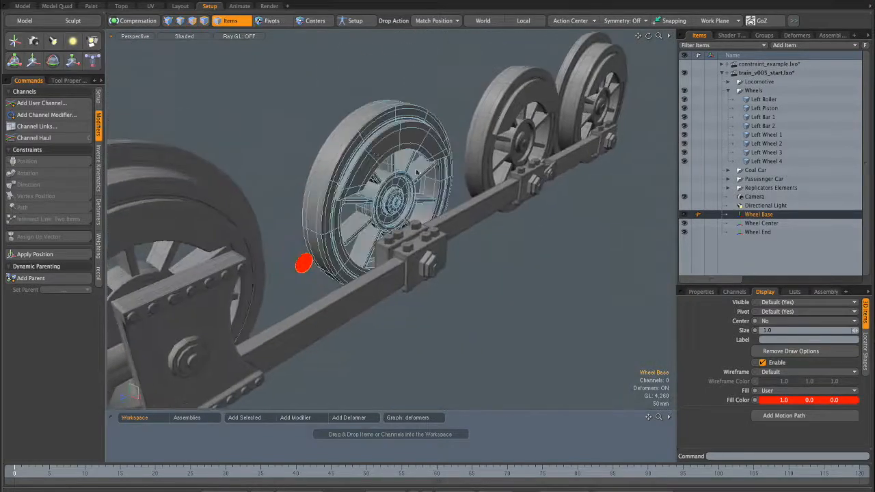
ctrl+click(777, 145)
alt+drag(418, 221, 388, 207)
click(98, 98)
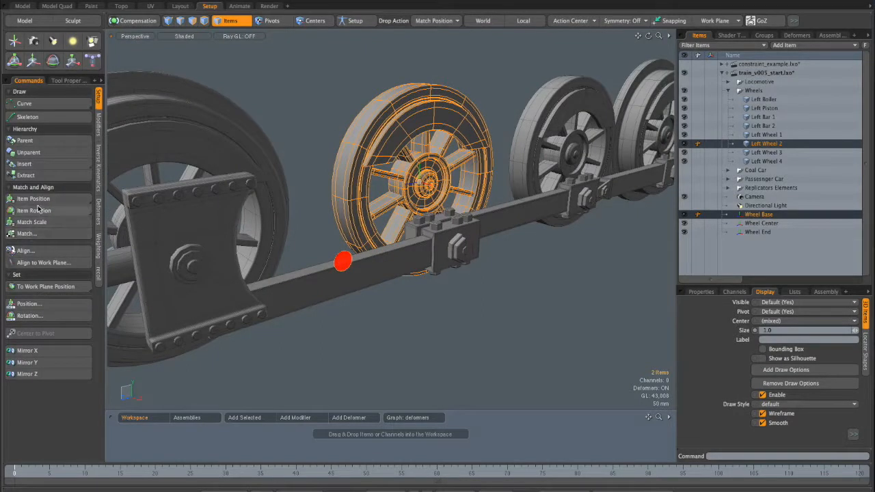
click(60, 188)
click(59, 188)
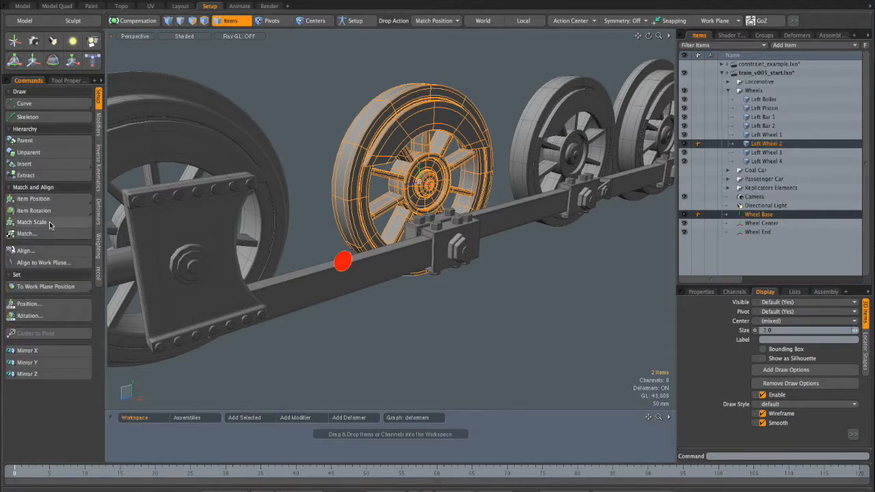
click(28, 234)
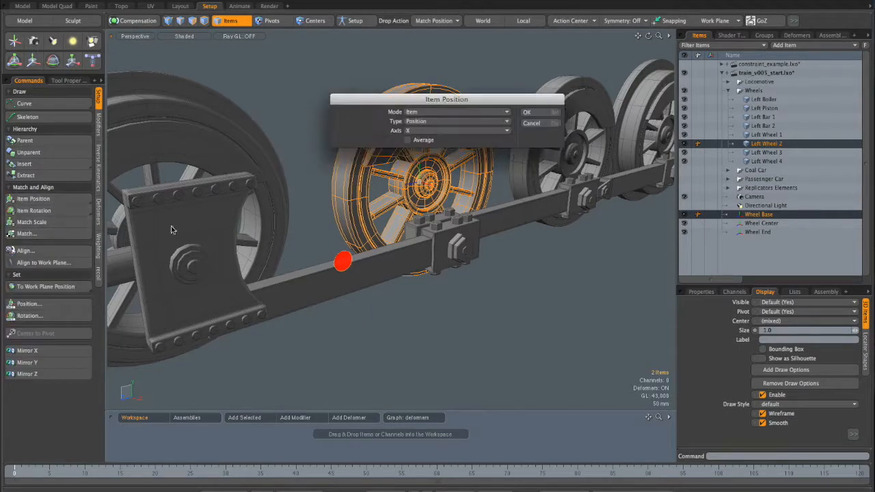
- Review the type and axis choices, and match Wheel Base's position to Left Wheel 2 with mode Item and type Position
drag(458, 104, 460, 120)
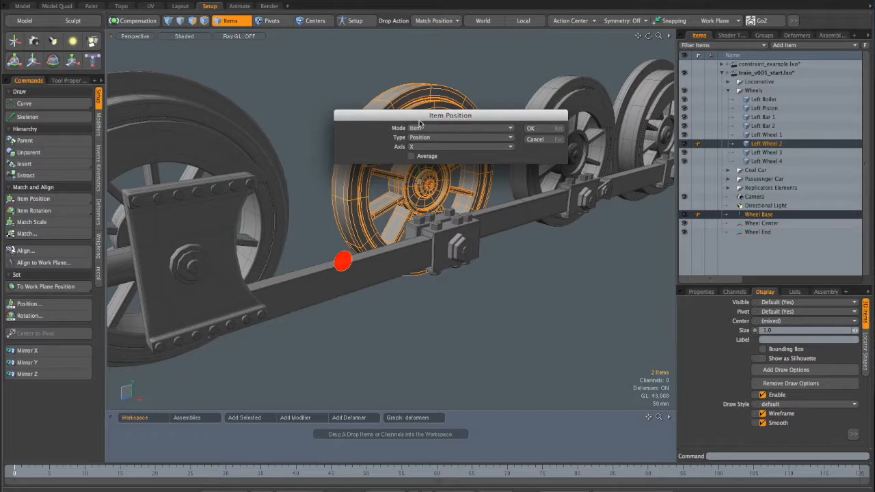
click(448, 138)
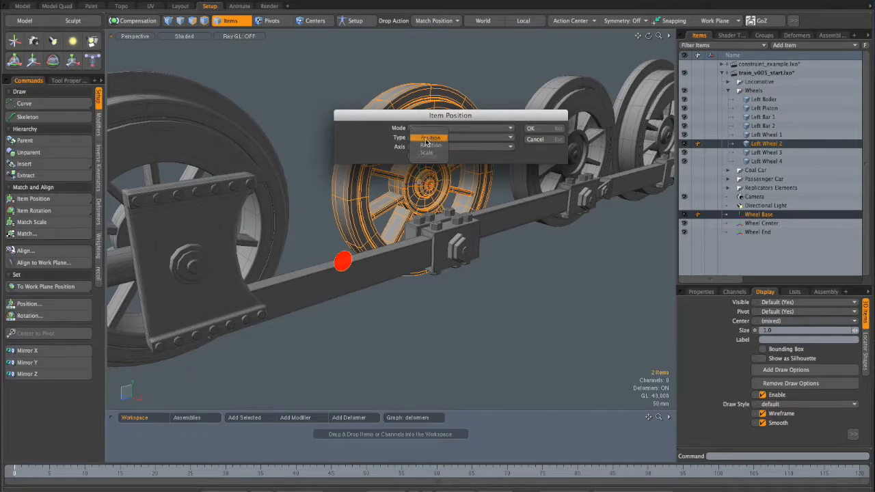
click(427, 139)
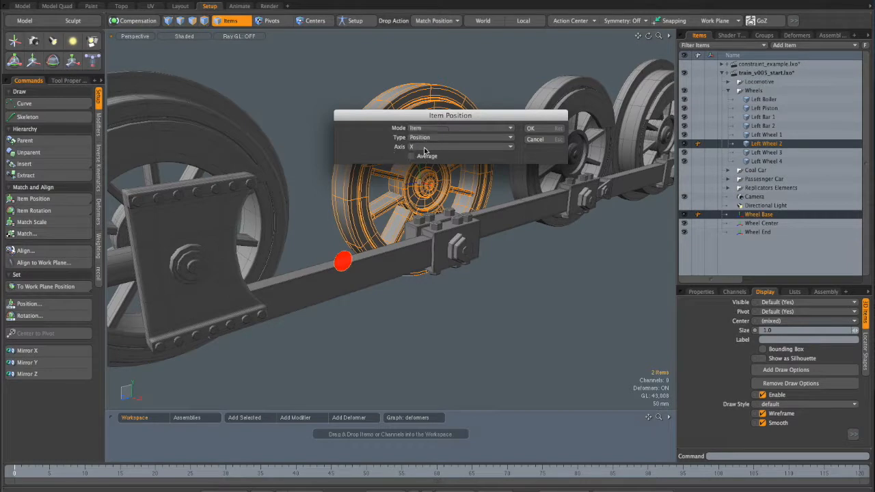
drag(432, 117, 421, 99)
click(379, 129)
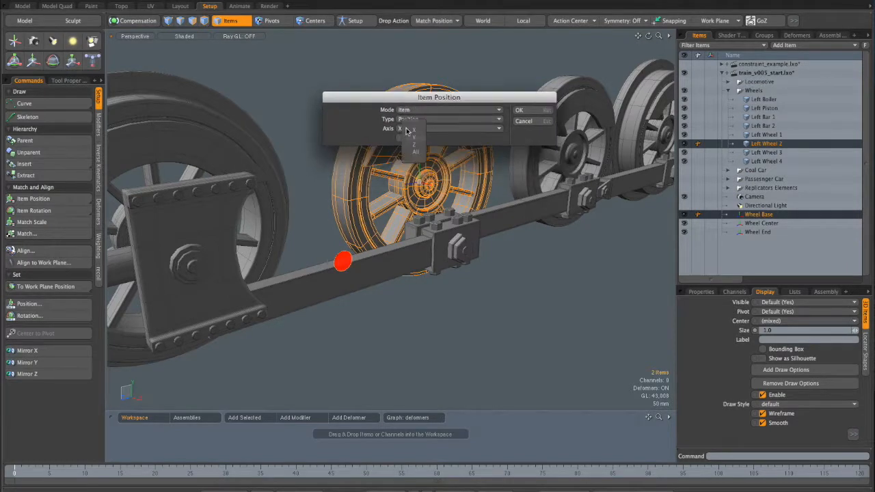
click(487, 72)
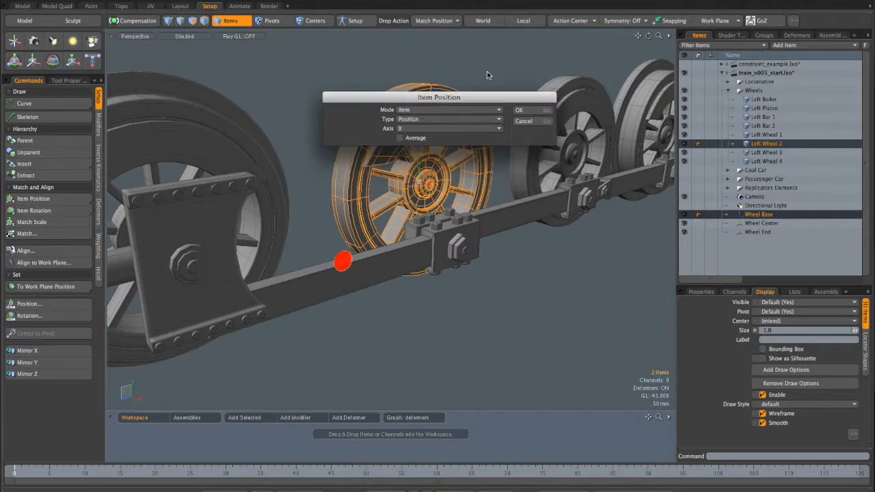
click(424, 129)
click(431, 134)
click(518, 112)
- Hide the Wheel Center and Wheel End locators and check Wheel Base against the wheel hub from the right side and in perspective
alt+drag(480, 143, 530, 163)
key(KP_3)
click(755, 224)
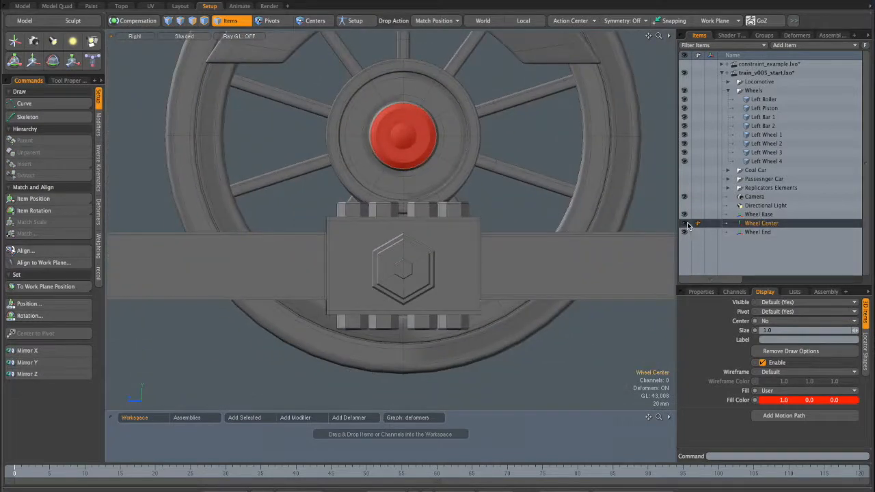
ctrl+alt+drag(475, 200, 446, 204)
click(764, 217)
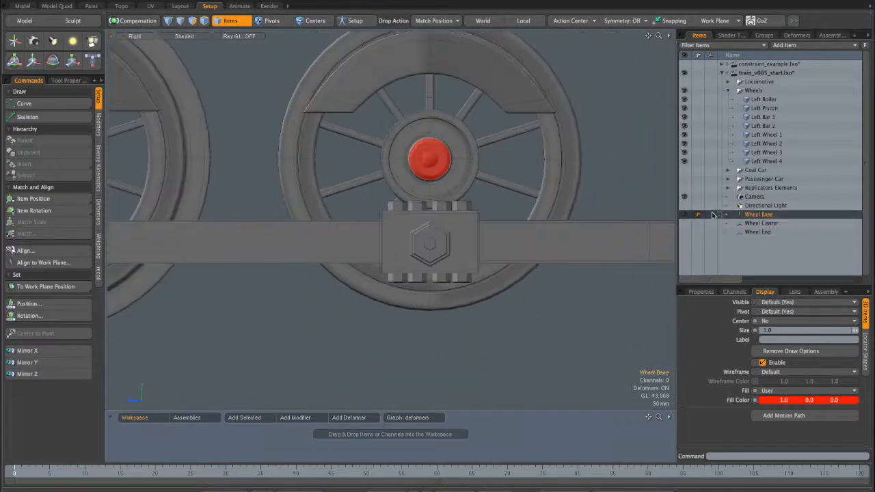
scroll(448, 160, up, 5)
alt+drag(417, 118, 445, 226)
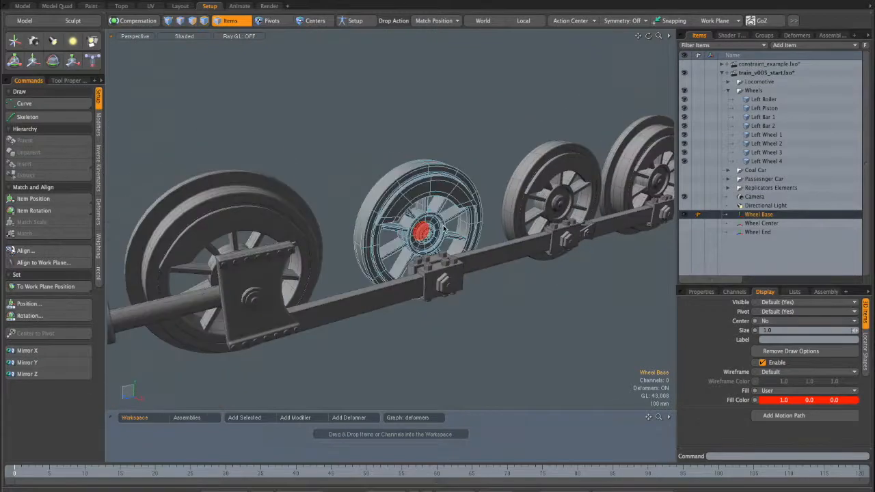
- Undo the position match of Wheel Base, keeping only the Wheel Center and Wheel End locators hidden
key(ctrl+z)
key(ctrl+z)
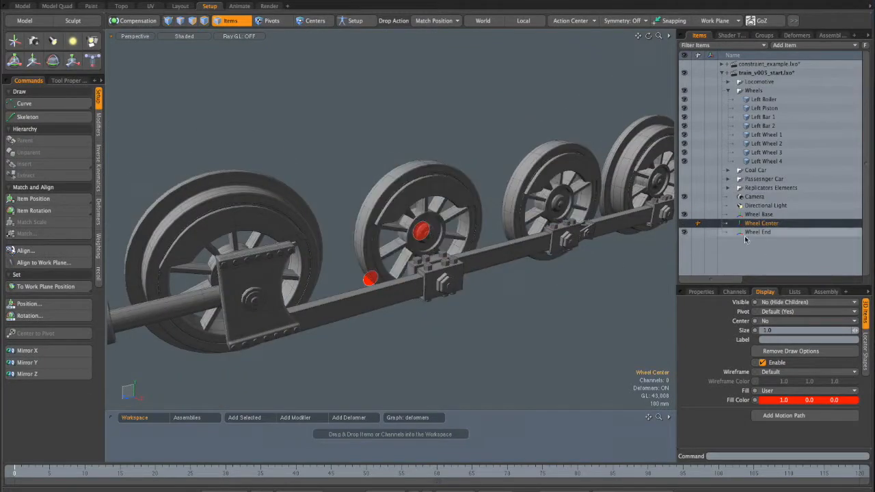
key(ctrl+z)
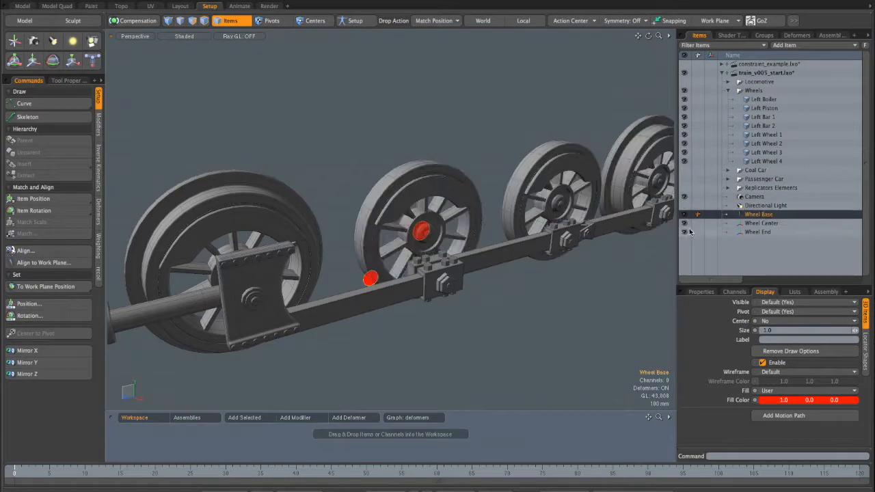
alt+drag(523, 243, 537, 229)
key(ctrl+z)
click(455, 175)
- Match Wheel Base's position to Left Wheel 2 on the Y axis and check it against the hub from the right side
click(760, 214)
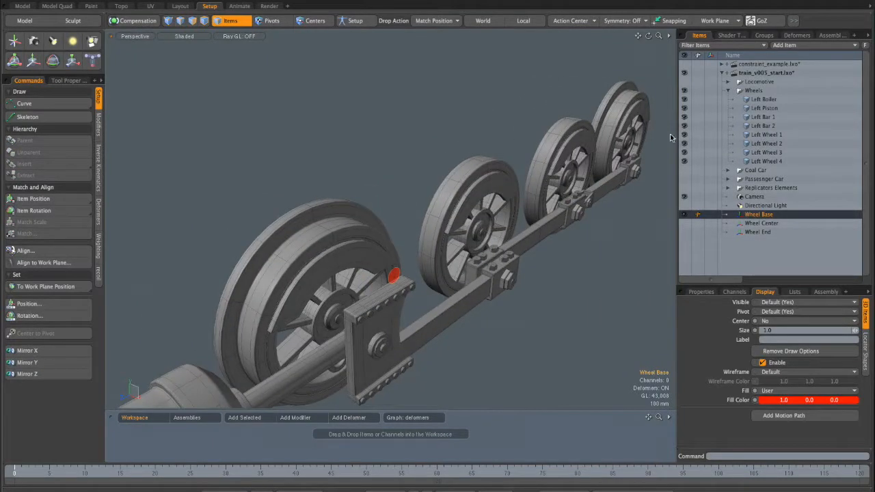
ctrl+click(766, 143)
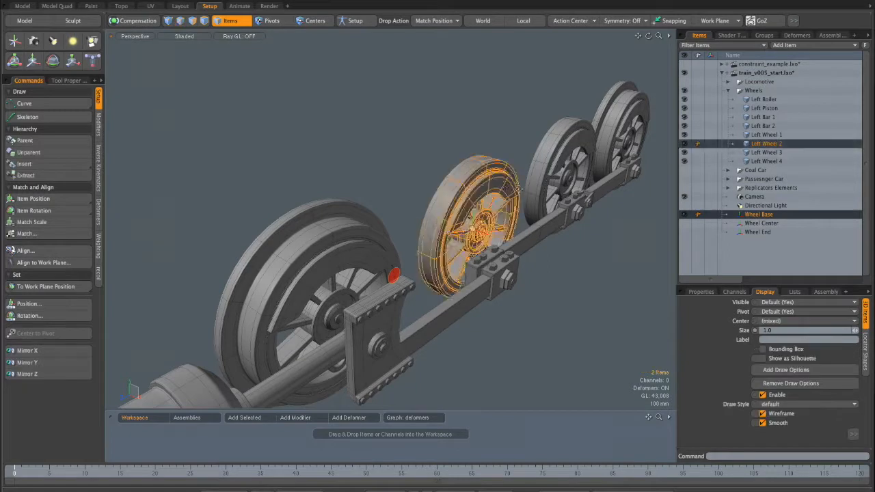
key(shift+a)
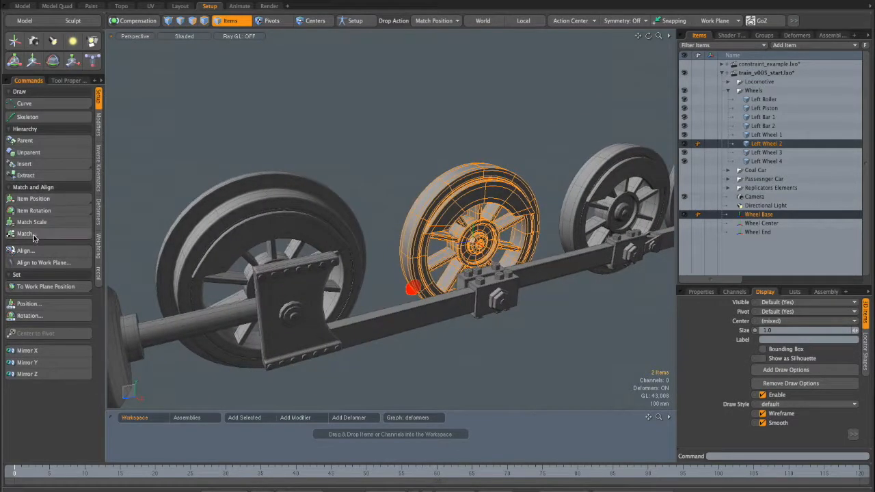
click(33, 235)
click(545, 112)
mouse_move(504, 166)
alt+mouse_down()
mouse_move(493, 184)
mouse_move(413, 203)
mouse_move(497, 212)
mouse_move(351, 282)
mouse_move(431, 234)
alt+mouse_up()
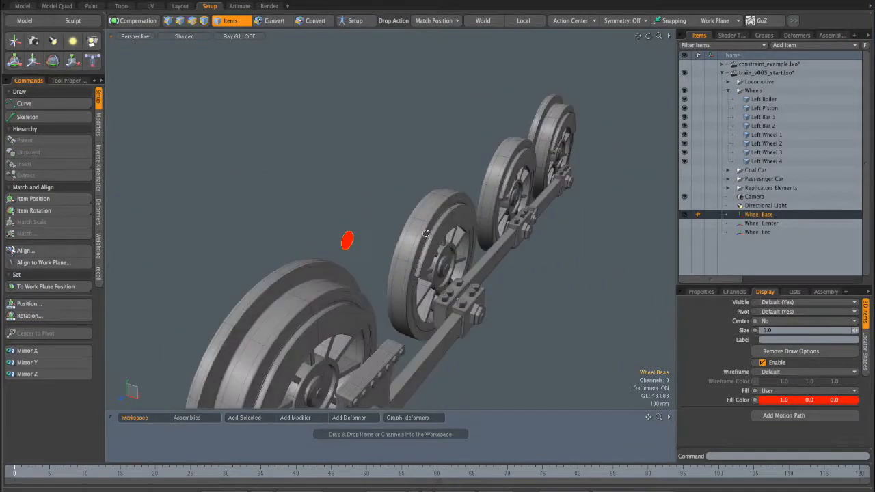
mouse_move(384, 260)
ctrl+alt+mouse_down()
mouse_move(443, 247)
mouse_move(323, 236)
mouse_move(387, 248)
mouse_move(376, 218)
mouse_move(391, 236)
mouse_move(509, 206)
mouse_move(438, 217)
mouse_move(481, 209)
mouse_move(452, 240)
mouse_move(414, 235)
ctrl+alt+mouse_up()
key(KP_3)
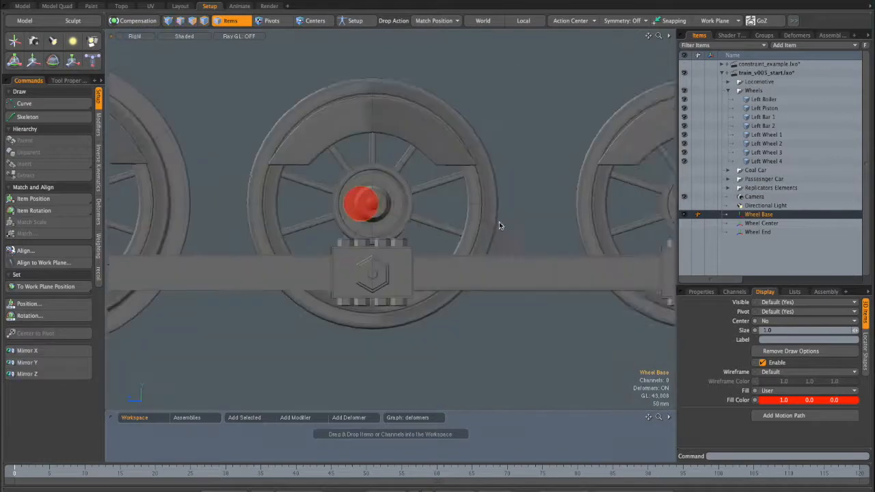
scroll(522, 220, up, 6)
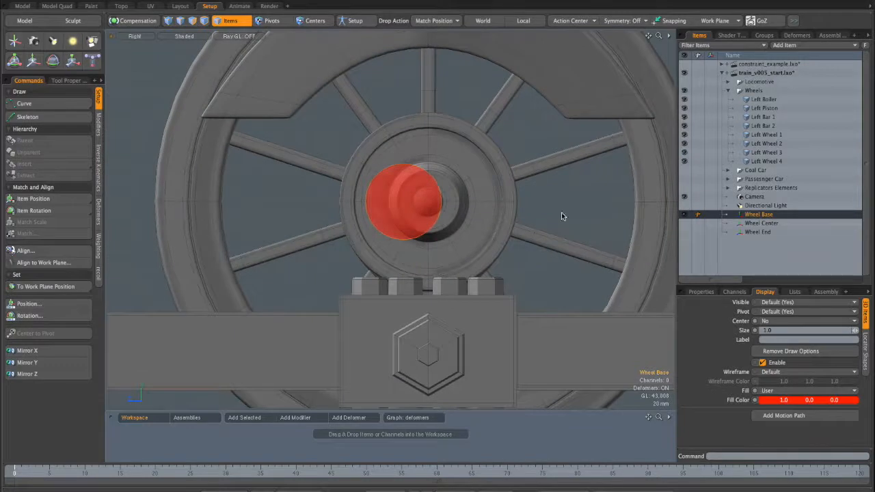
- Match Wheel Base's position to Left Wheel 2 on the Z axis
alt+shift+drag(460, 200, 359, 229)
key(ctrl+space)
click(493, 81)
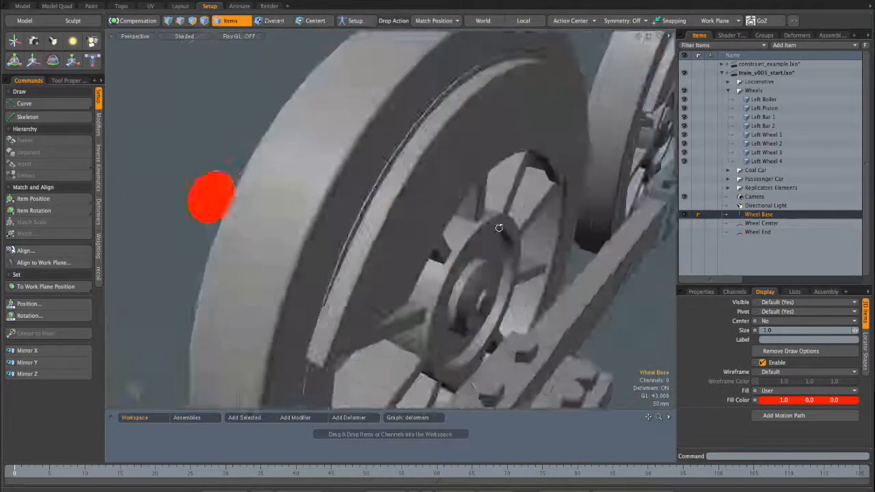
ctrl+click(772, 145)
alt+drag(486, 233, 270, 293)
click(87, 234)
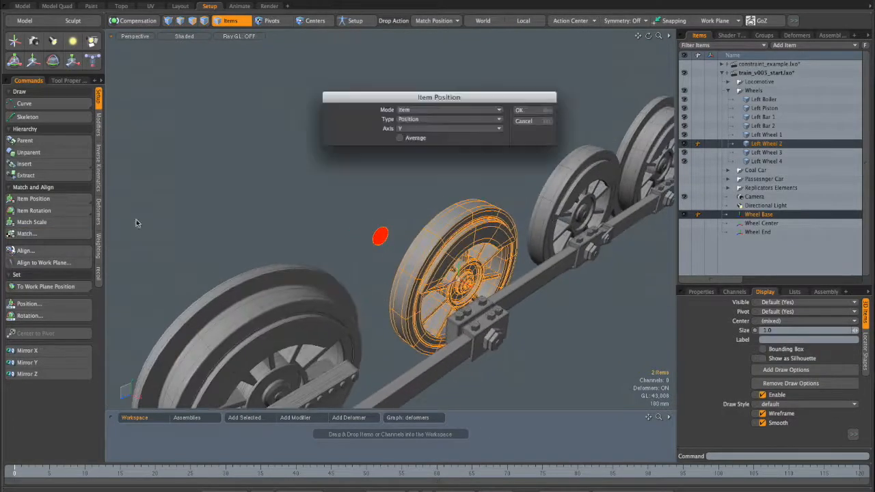
click(435, 128)
click(438, 136)
click(541, 110)
- Deselect all items and check the Wheel Base disc against the wheel hub from the right side and in perspective
click(493, 149)
alt+drag(493, 149, 435, 161)
key(ctrl+space)
click(472, 163)
alt+shift+drag(402, 256, 399, 217)
ctrl+alt+drag(399, 217, 454, 230)
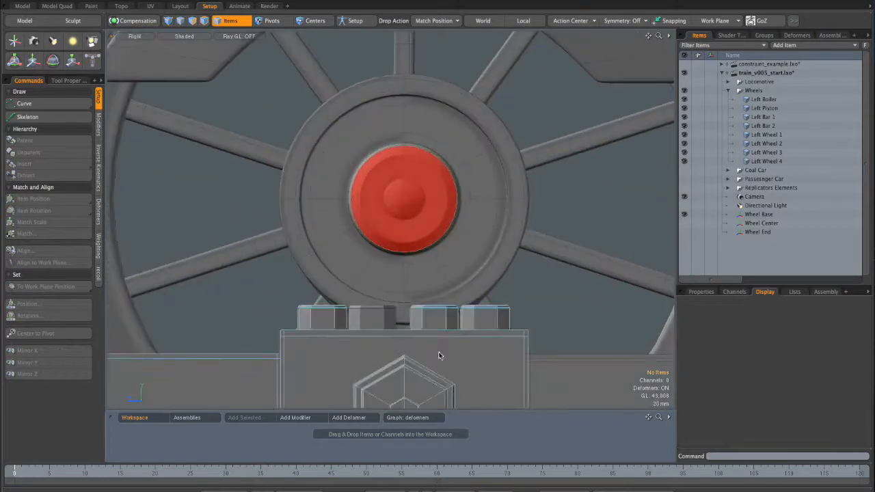
key(ctrl+space)
click(479, 170)
ctrl+alt+drag(478, 162, 452, 179)
alt+drag(451, 179, 418, 263)
ctrl+alt+drag(418, 264, 381, 270)
alt+drag(380, 271, 387, 254)
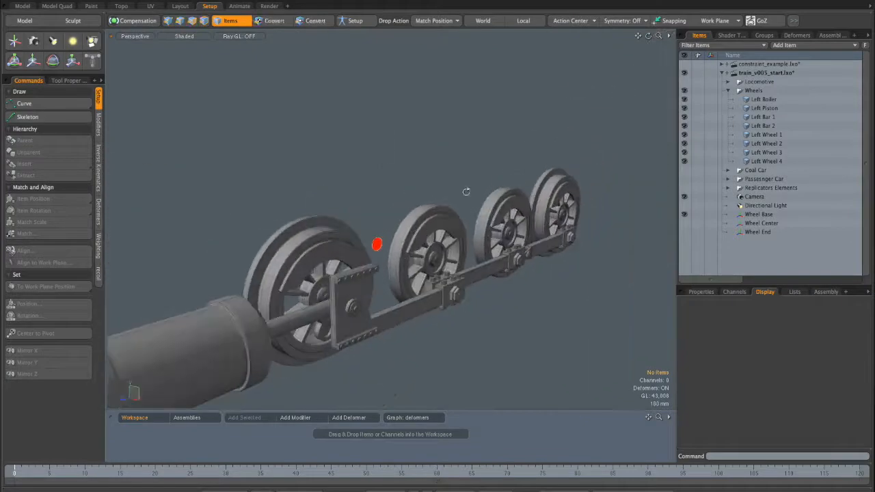
- Unhide the Wheel Center and Wheel End locators and select Wheel Center, with Left Wheel 2 in view
click(752, 224)
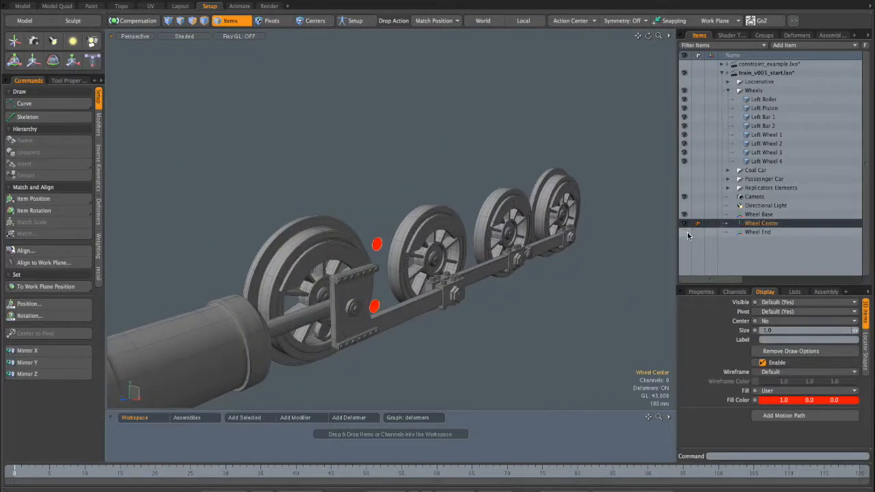
alt+shift+drag(464, 270, 489, 227)
mouse_move(489, 227)
alt+mouse_down()
mouse_move(506, 222)
mouse_move(501, 232)
alt+mouse_up()
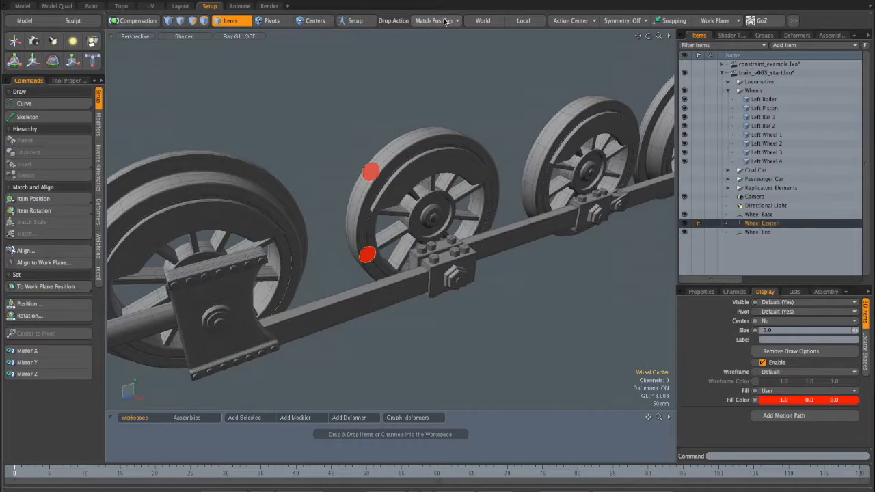
alt+drag(431, 106, 447, 142)
alt+drag(470, 171, 454, 186)
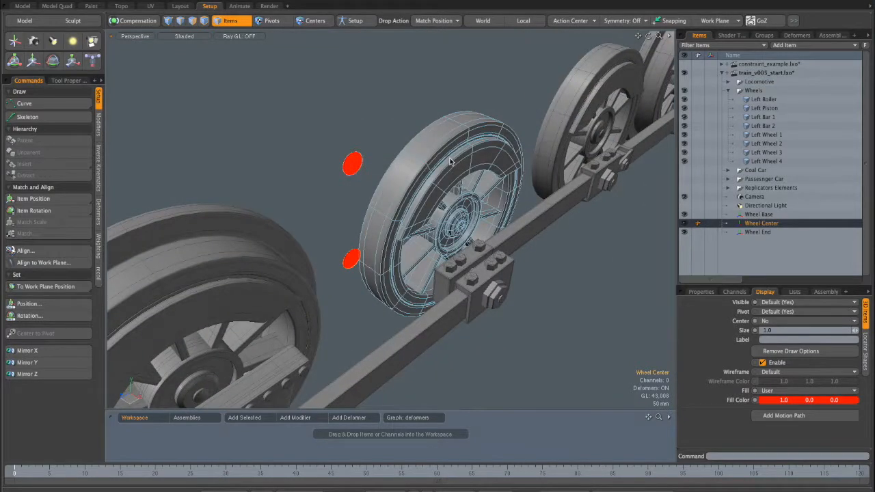
alt+drag(515, 179, 461, 201)
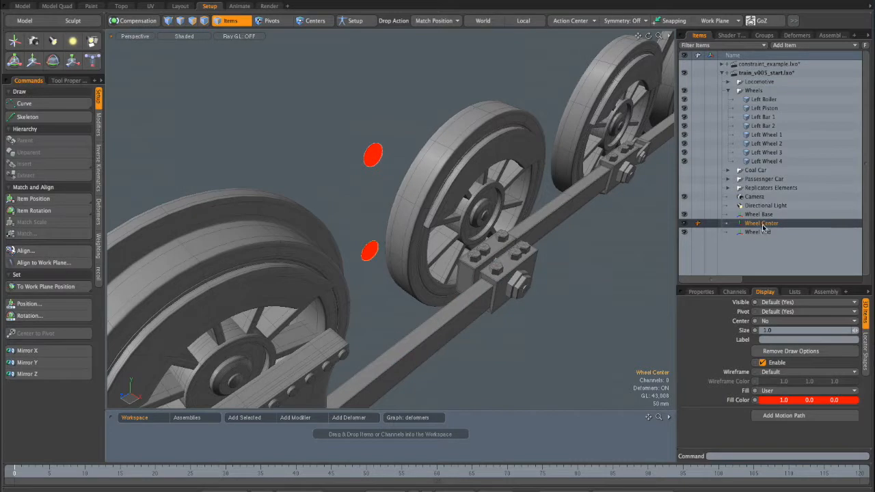
- Match Wheel Center's position to Left Wheel 2 and check its disc at the wheel hub
drag(758, 228, 786, 257)
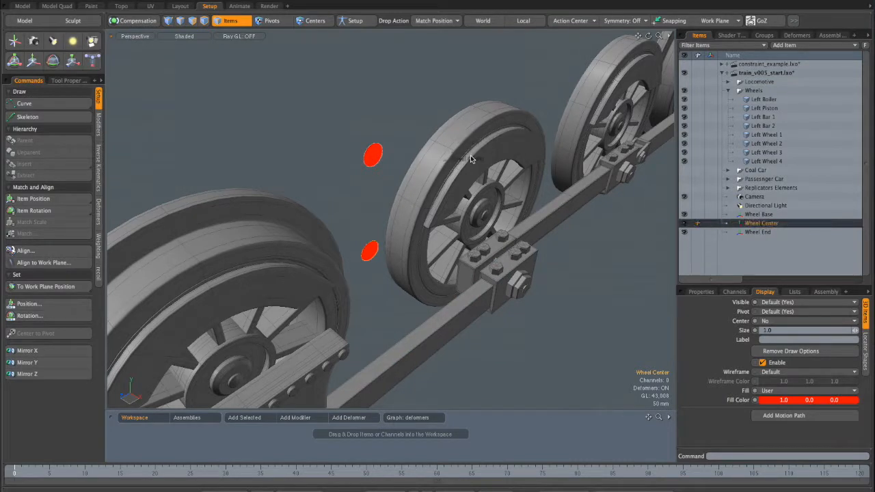
drag(465, 161, 471, 178)
alt+drag(575, 242, 543, 222)
scroll(512, 193, down, 2)
scroll(503, 189, up, 5)
ctrl+alt+drag(544, 222, 513, 222)
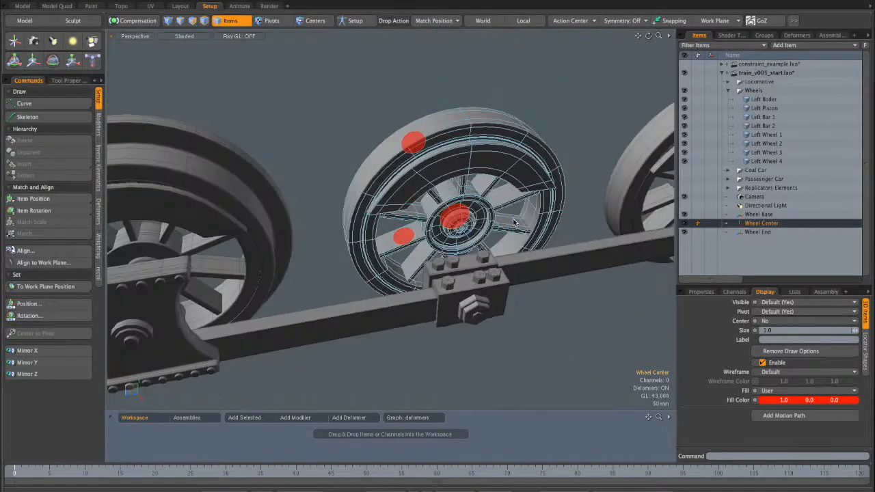
alt+drag(376, 195, 383, 215)
alt+drag(383, 214, 481, 244)
- Match Wheel End's position to Left Wheel 2, then move it straight down the Y axis below the wheel and deselect it
click(758, 233)
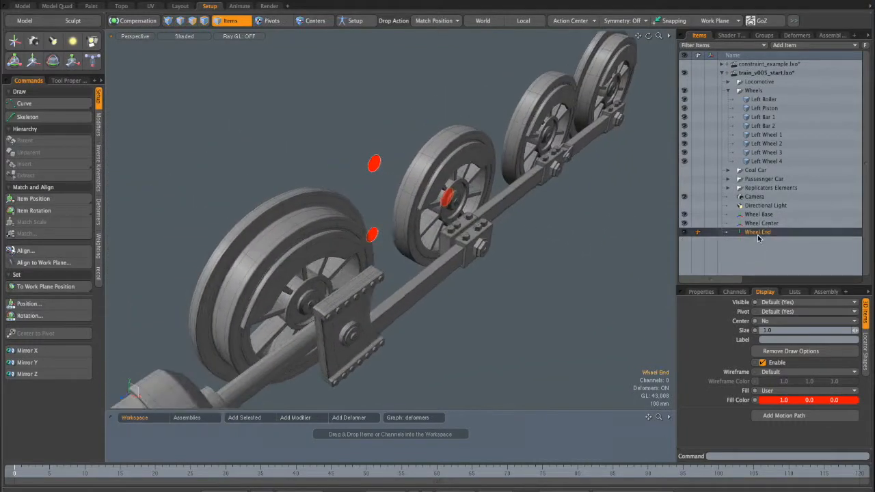
drag(783, 248, 516, 183)
alt+shift+drag(460, 164, 477, 195)
key(y)
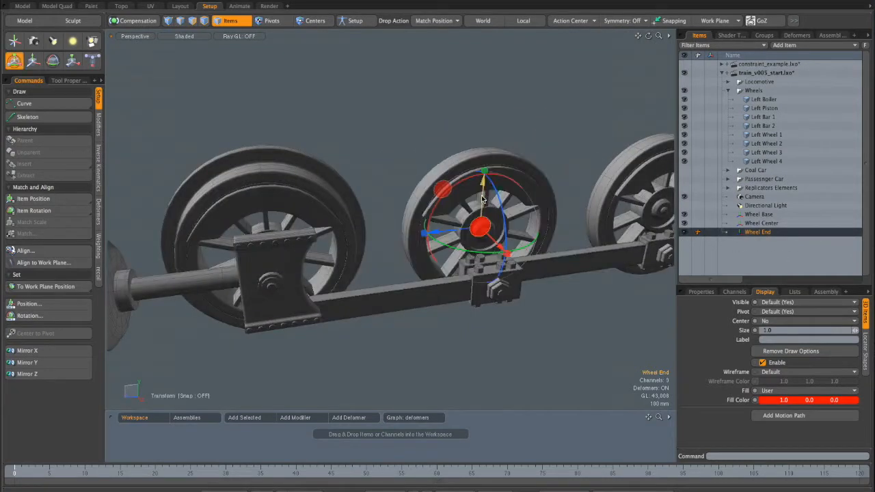
drag(483, 183, 489, 281)
click(517, 297)
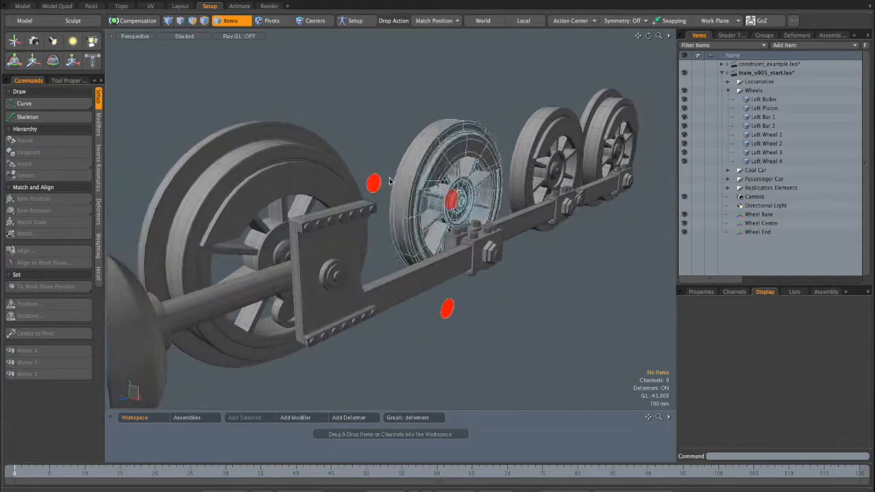
- Examine how the Wheel Base, Wheel Center and Wheel End discs sit relative to each other and to Left Wheel 2's hub
click(411, 235)
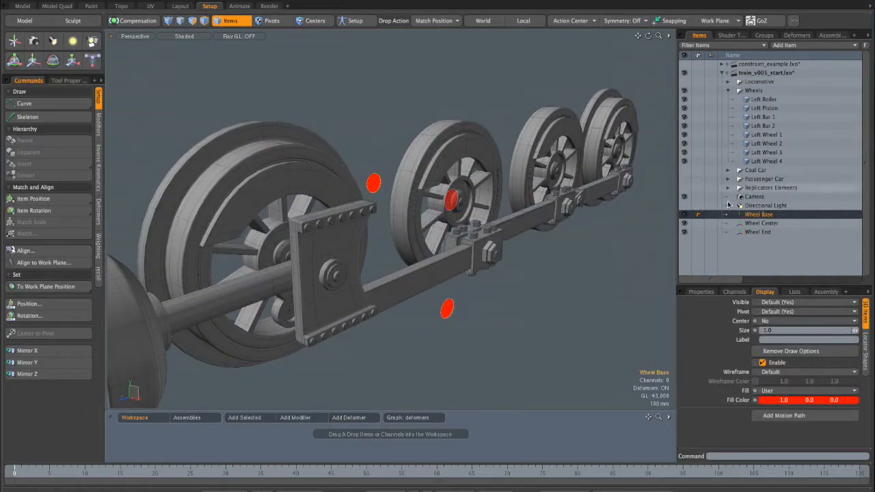
alt+drag(389, 163, 428, 191)
alt+drag(316, 222, 432, 231)
click(764, 224)
ctrl+alt+drag(432, 232, 438, 198)
alt+shift+drag(432, 229, 437, 196)
click(757, 232)
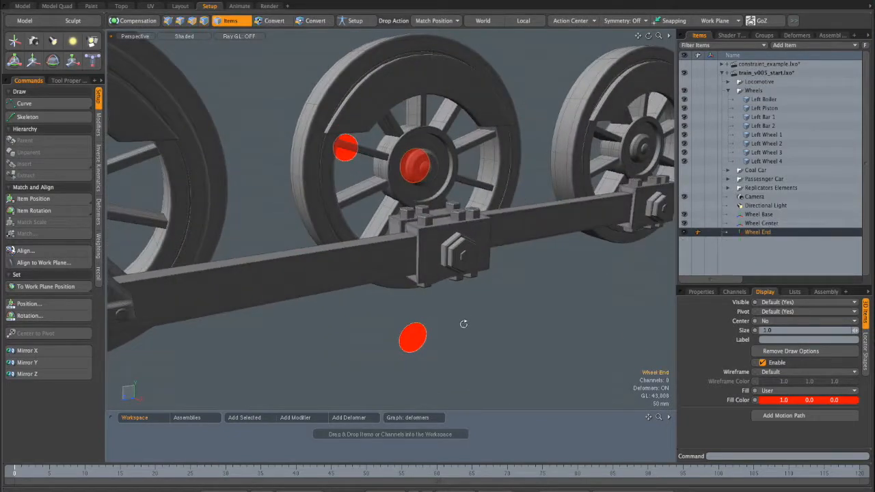
alt+drag(464, 327, 405, 302)
alt+drag(389, 364, 426, 298)
alt+drag(342, 240, 363, 229)
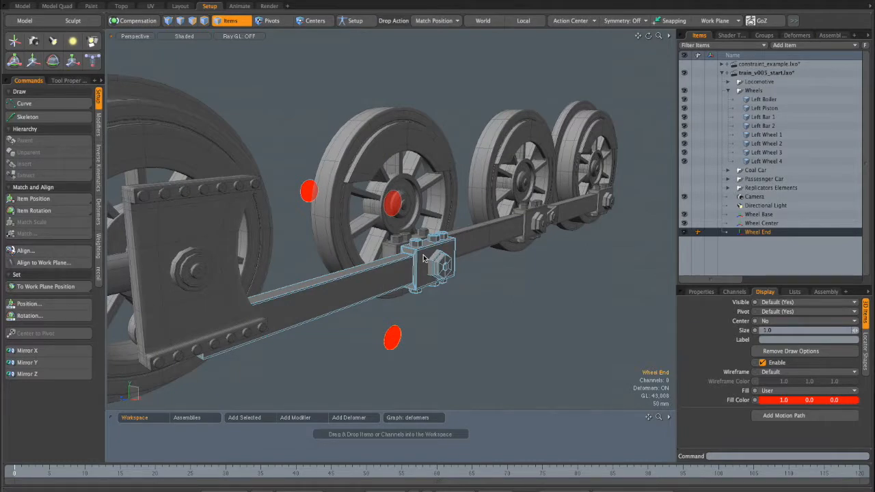
alt+drag(424, 258, 403, 216)
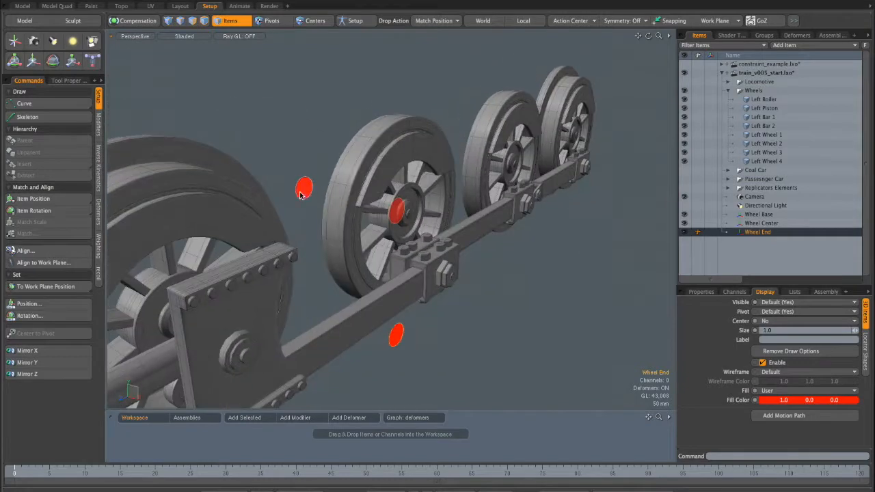
alt+drag(396, 338, 389, 296)
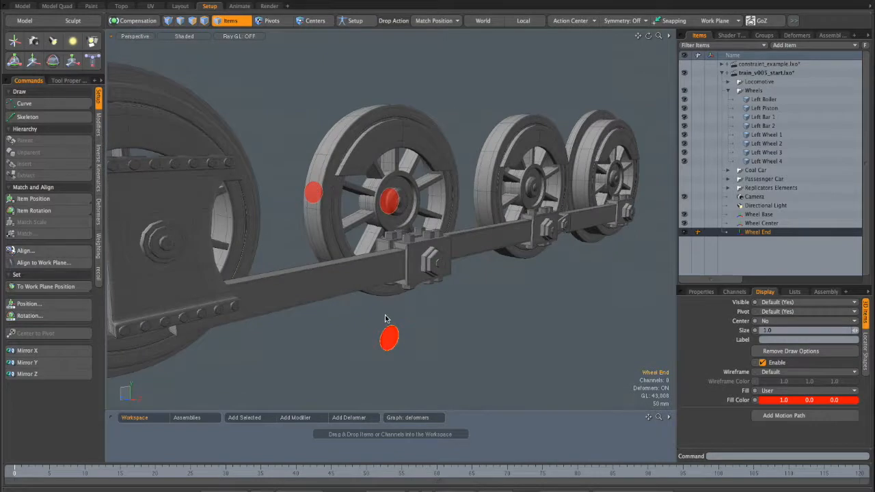
alt+drag(414, 214, 367, 212)
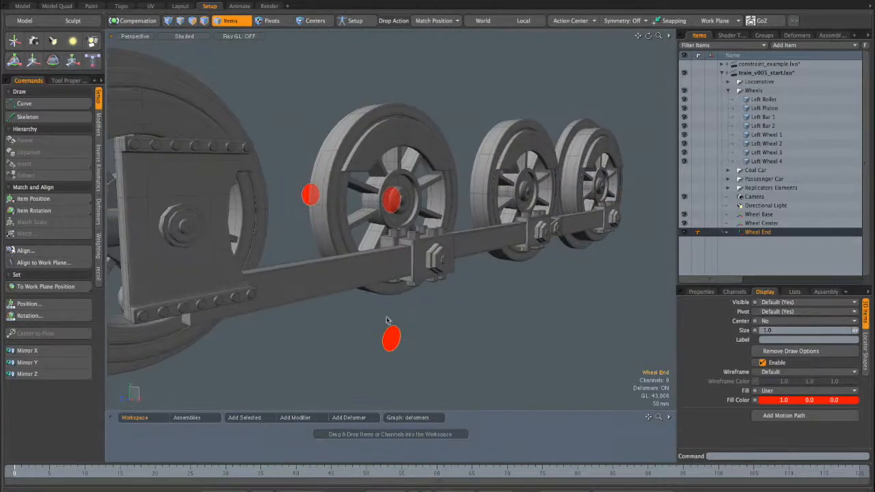
mouse_move(421, 230)
alt+mouse_down()
mouse_move(552, 227)
mouse_move(458, 252)
mouse_move(491, 253)
mouse_move(408, 251)
mouse_move(434, 242)
alt+mouse_up()
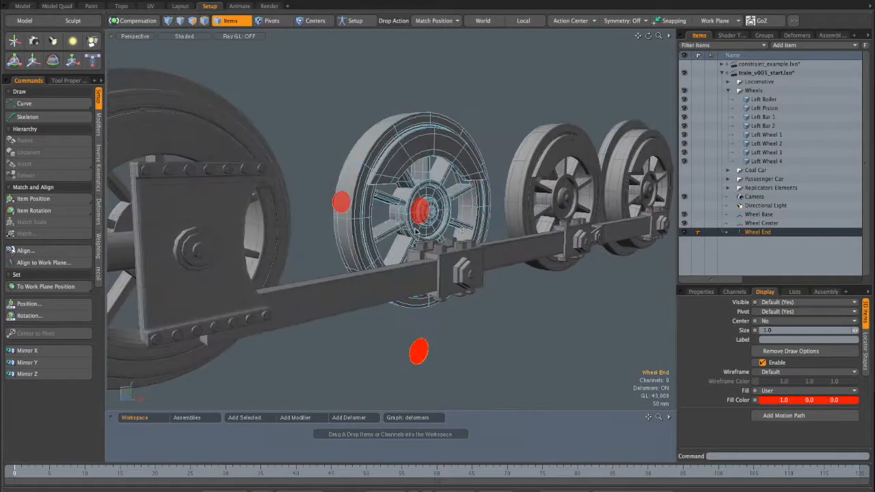
- Select Wheel Center and Wheel End together and examine their vertical alignment with the hub and bar bolt from the right side
shift+click(761, 223)
scroll(458, 278, up, 4)
alt+drag(458, 278, 416, 237)
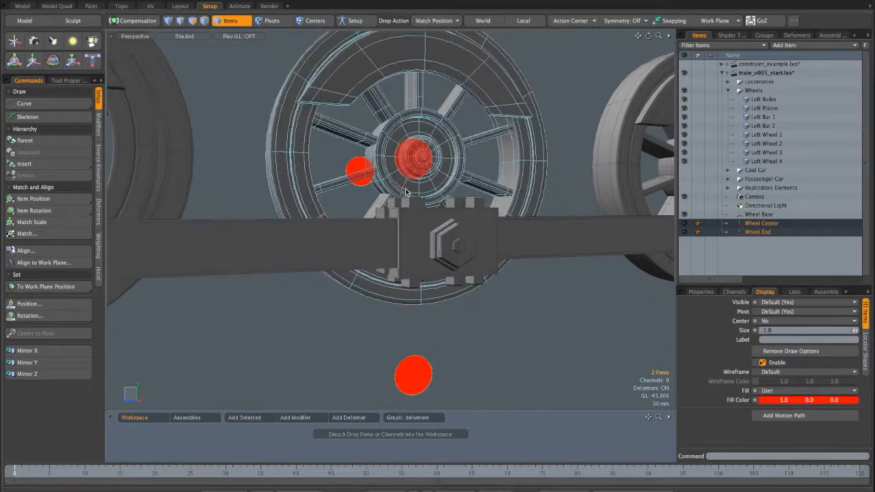
alt+drag(436, 236, 415, 238)
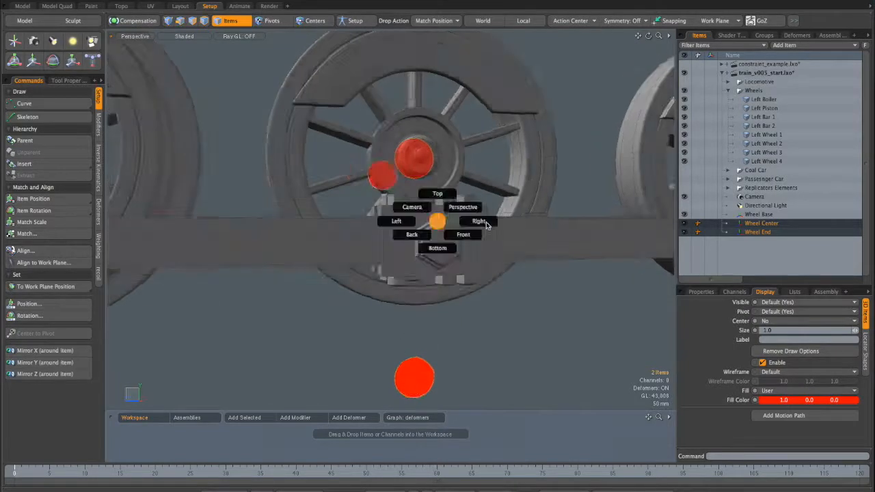
key(KP_3)
alt+shift+drag(451, 261, 376, 104)
scroll(371, 137, up, 3)
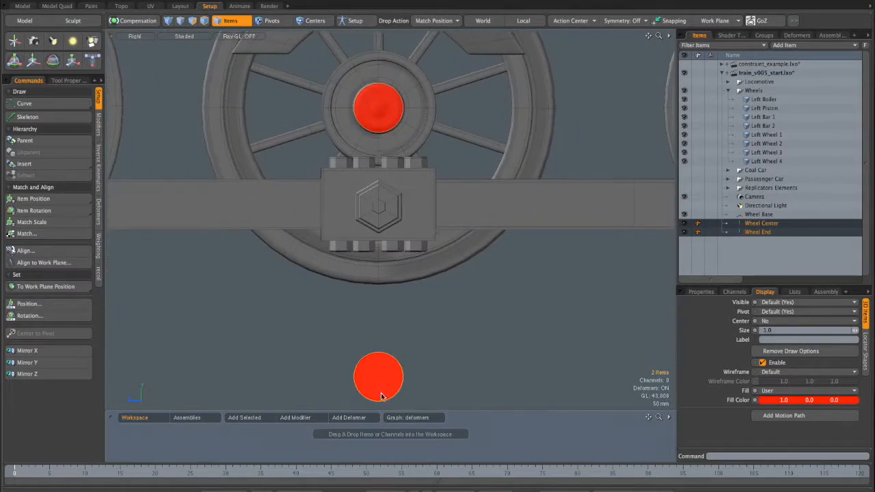
scroll(400, 369, down, 2)
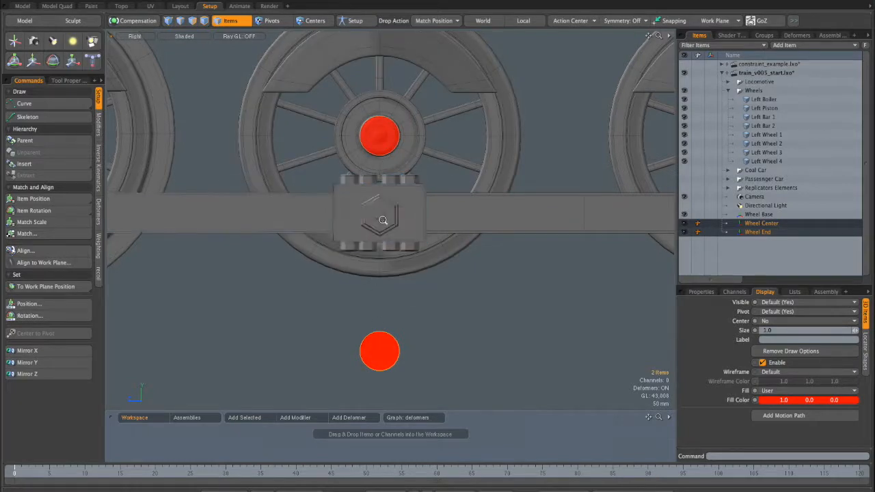
scroll(380, 216, up, 2)
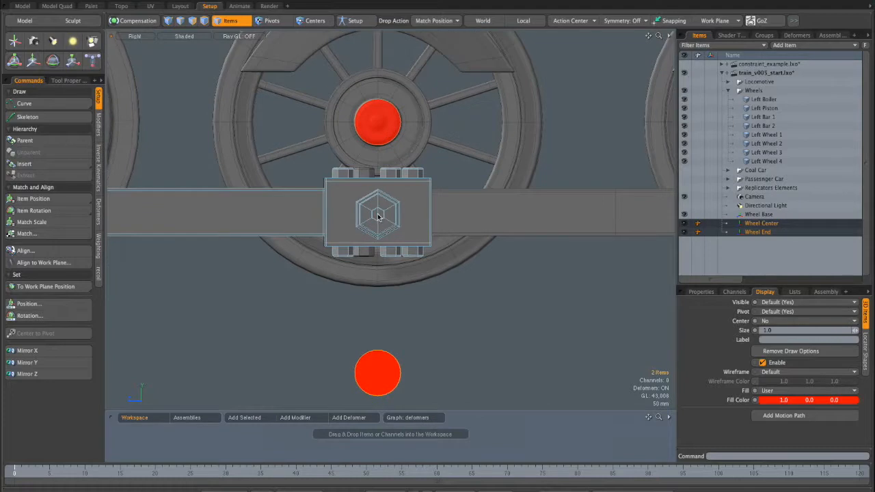
scroll(383, 217, down, 3)
- Return to the perspective view and review Wheel Base, Wheel Center and Wheel End one by one around Left Wheel 2
key(ctrl+space)
click(457, 94)
alt+drag(481, 171, 436, 214)
click(335, 196)
mouse_move(336, 195)
alt+mouse_down()
mouse_move(350, 197)
mouse_move(344, 207)
alt+mouse_up()
scroll(342, 198, up, 2)
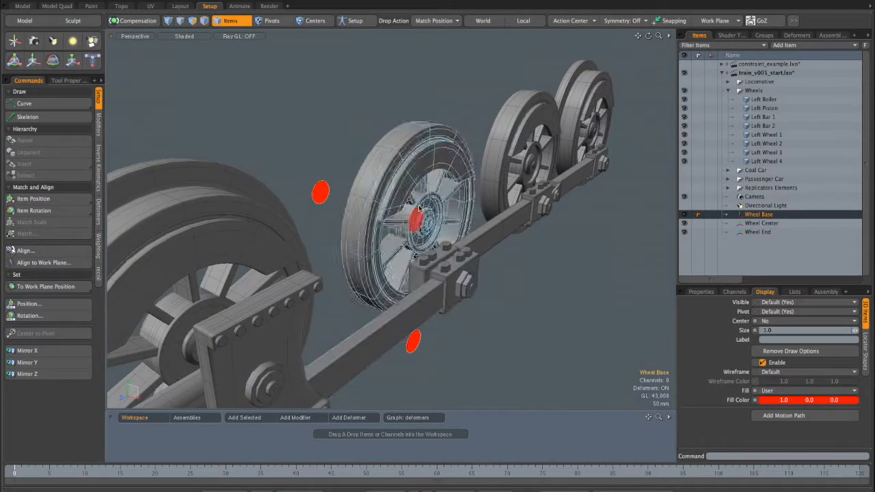
alt+drag(443, 244, 305, 214)
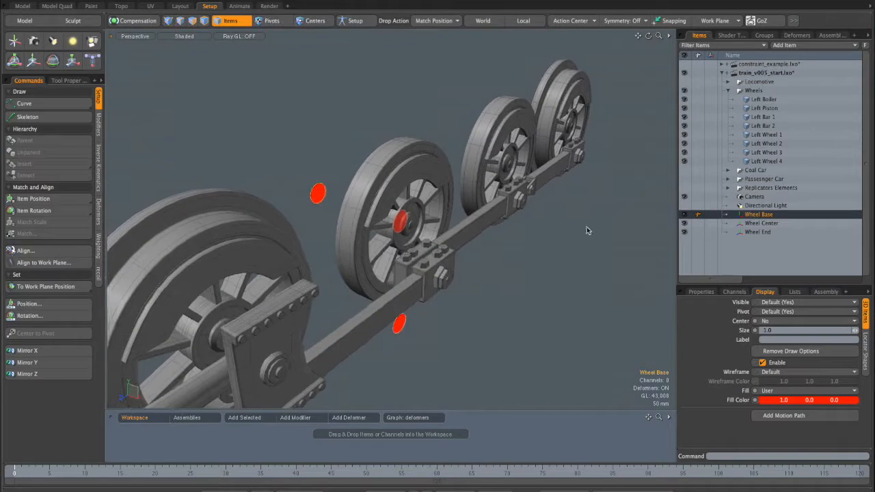
click(761, 223)
click(760, 232)
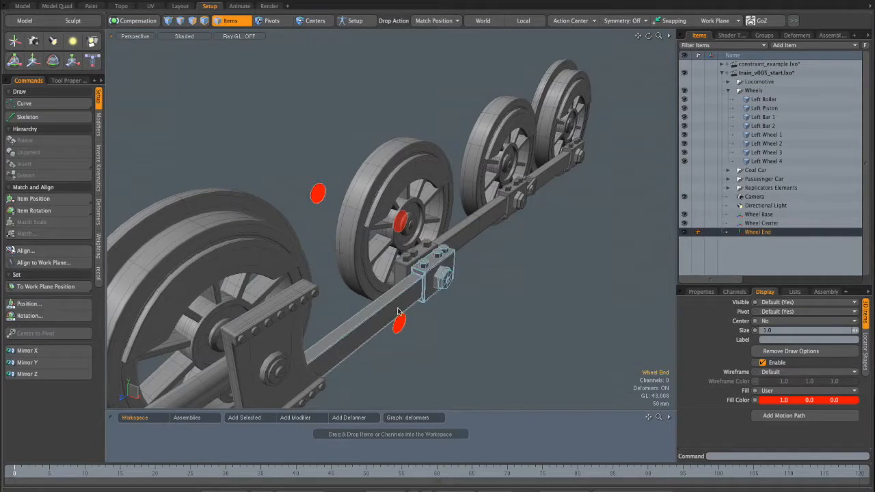
alt+drag(486, 283, 507, 266)
alt+drag(404, 215, 427, 219)
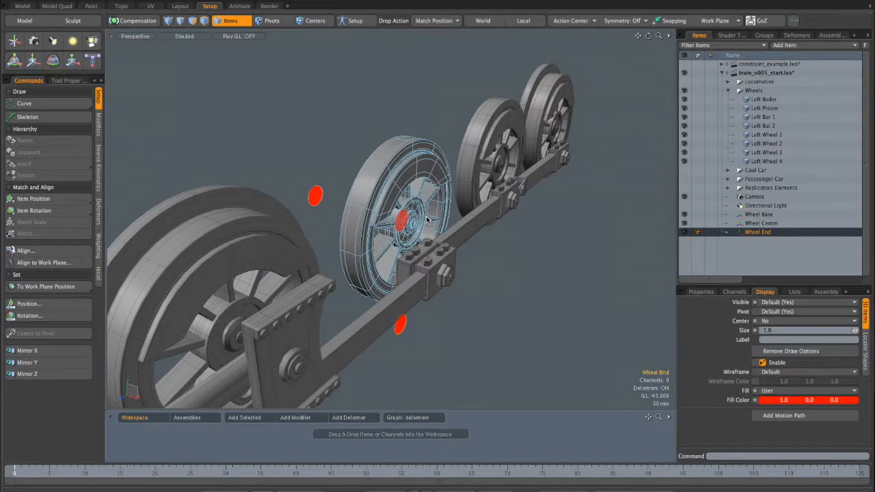
middle_drag(374, 189, 520, 227)
- Apply an Intersect Line: Two Items constraint to Wheel Base, Wheel Center and Wheel End, selected in that order, and inspect the connecting lines
click(759, 214)
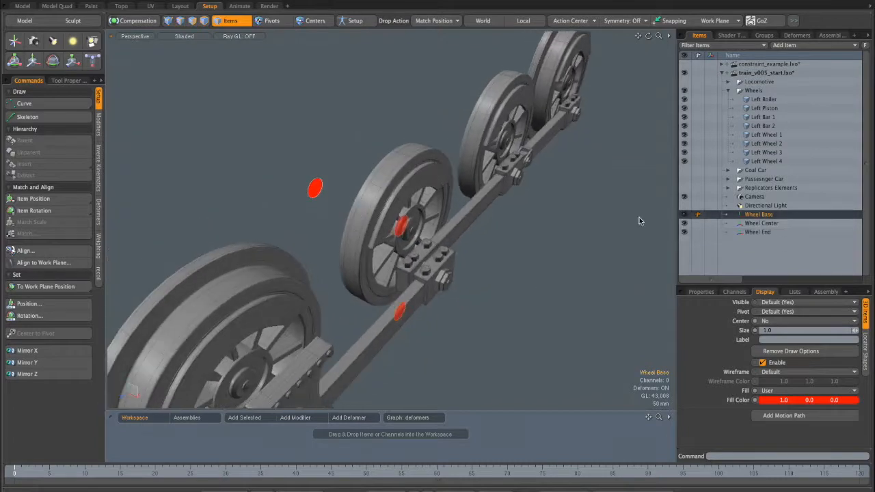
middle_drag(318, 198, 285, 162)
middle_drag(277, 219, 320, 197)
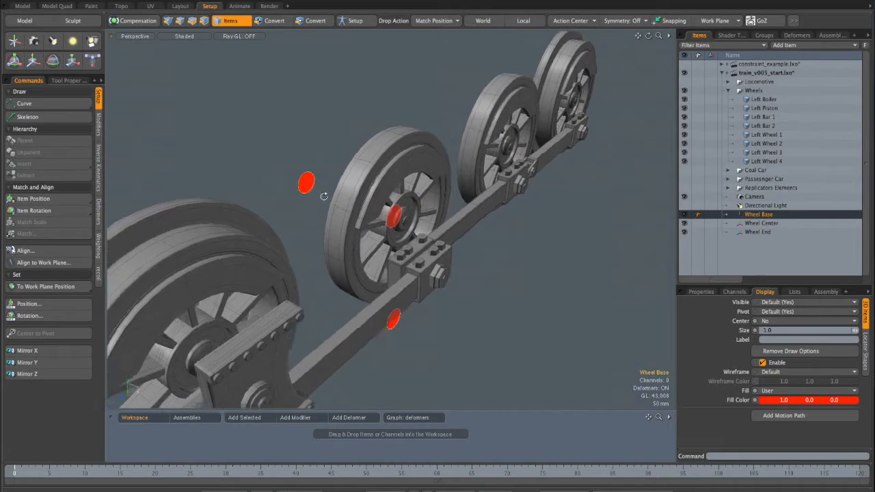
ctrl+click(765, 224)
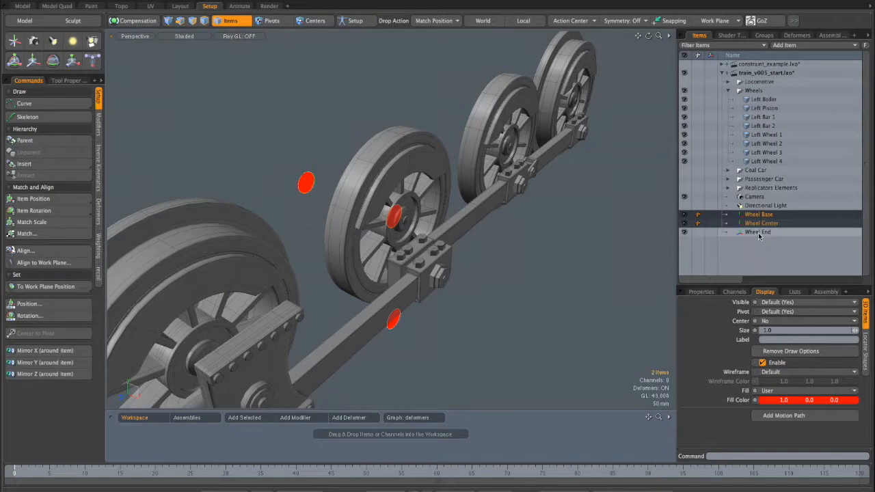
ctrl+click(761, 234)
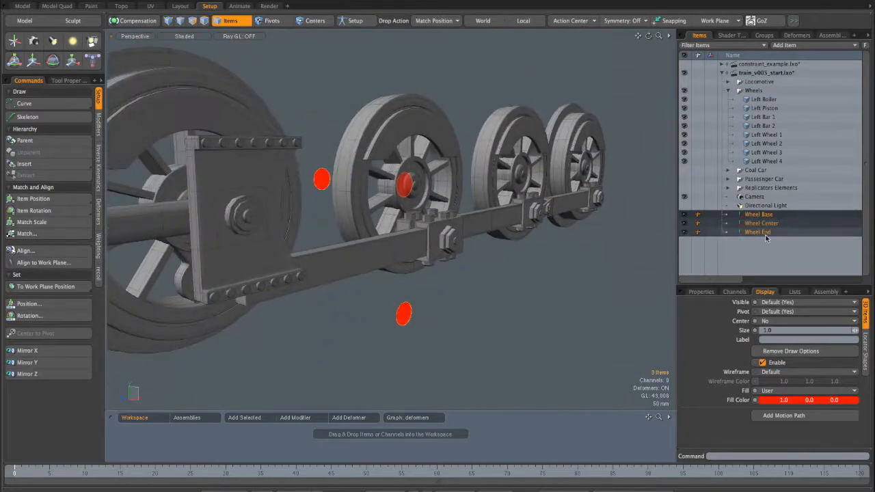
alt+drag(476, 251, 443, 242)
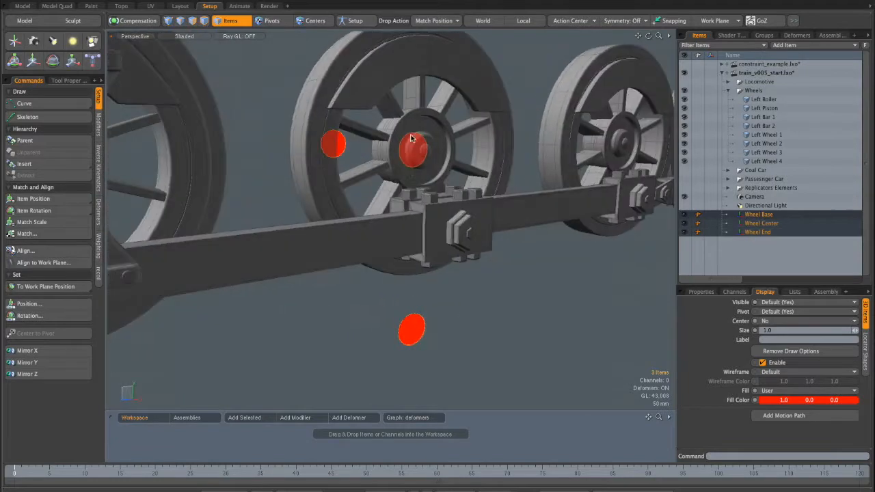
alt+drag(428, 307, 482, 311)
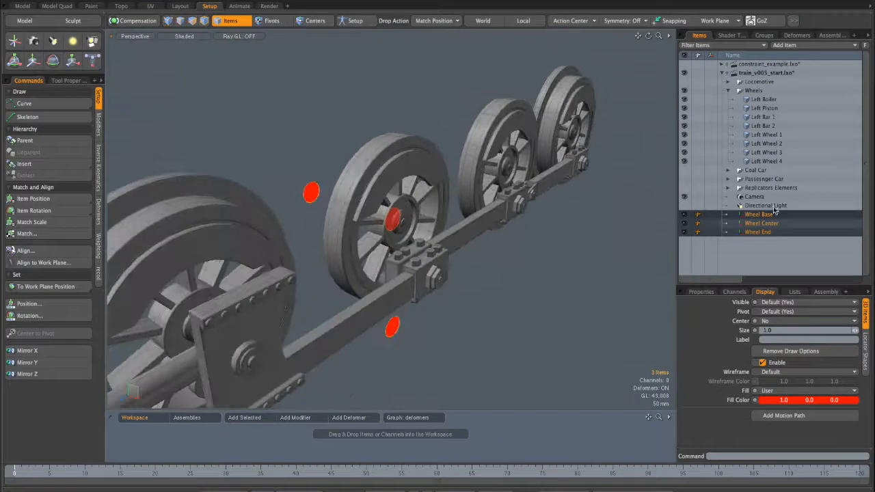
click(100, 127)
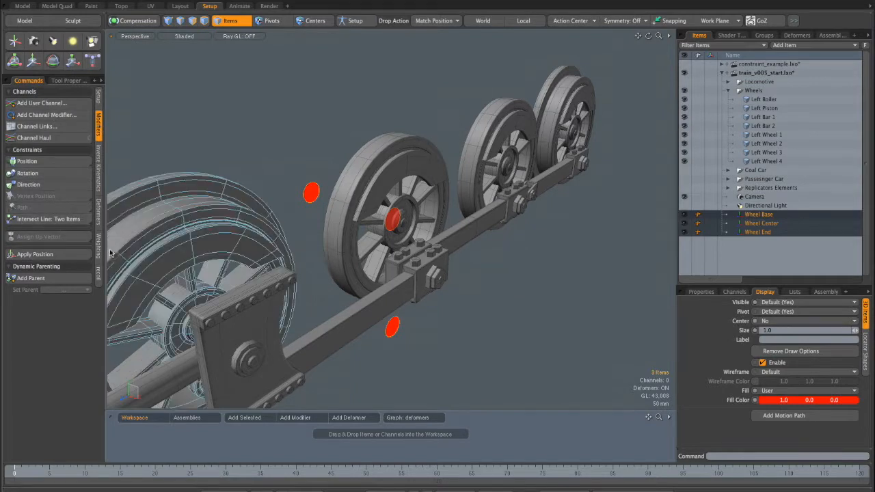
drag(166, 217, 96, 222)
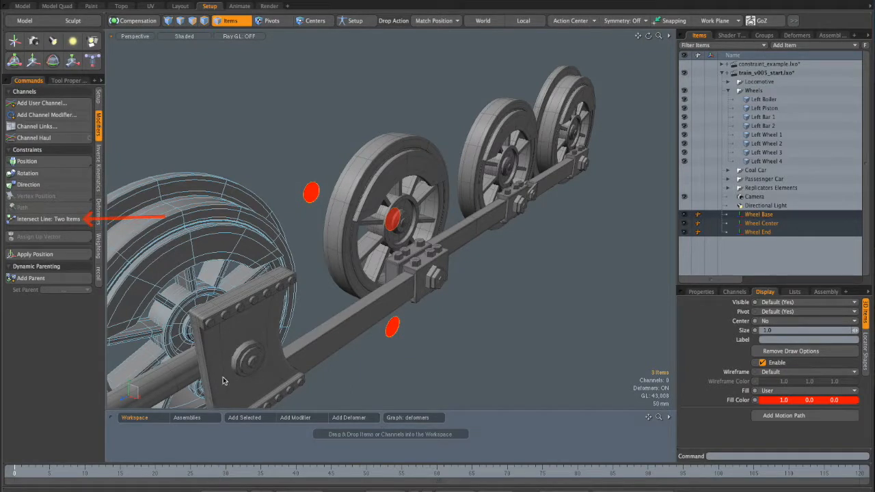
click(66, 222)
alt+drag(480, 241, 332, 228)
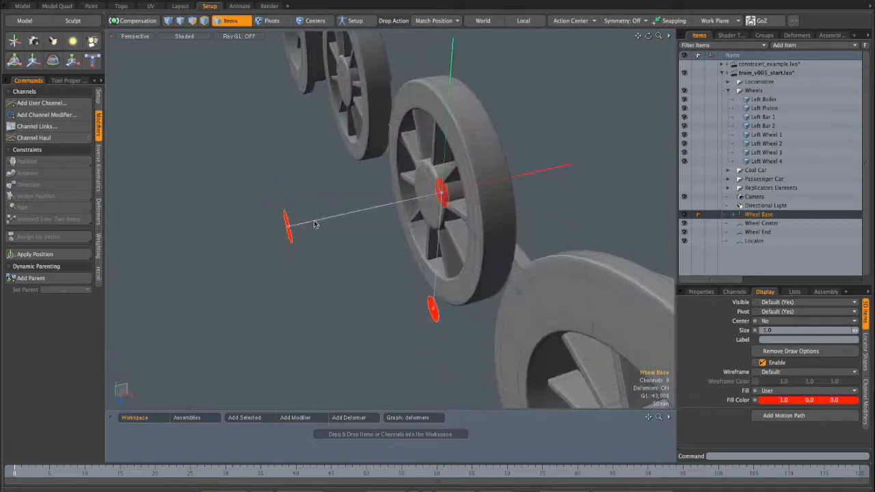
alt+drag(485, 212, 408, 270)
alt+drag(409, 202, 398, 137)
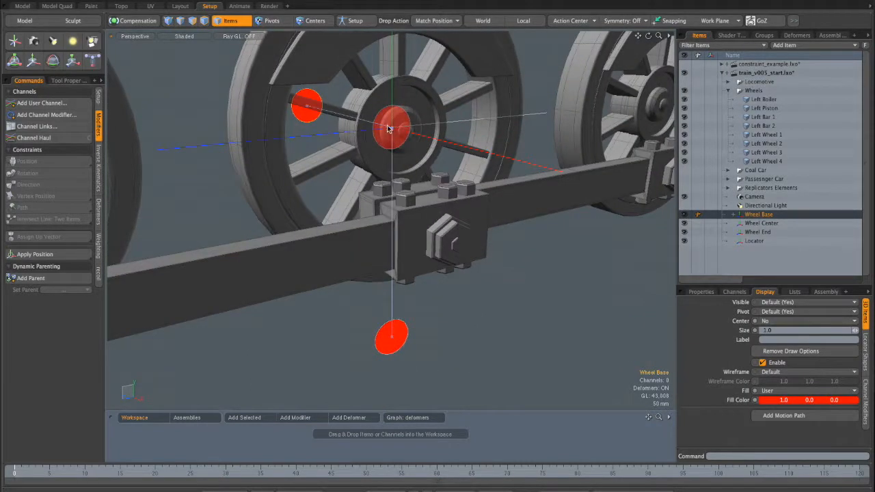
- Select the new Locator and examine where it sits relative to the Wheel Base, Wheel Center and Wheel End discs
alt+shift+drag(421, 320, 410, 325)
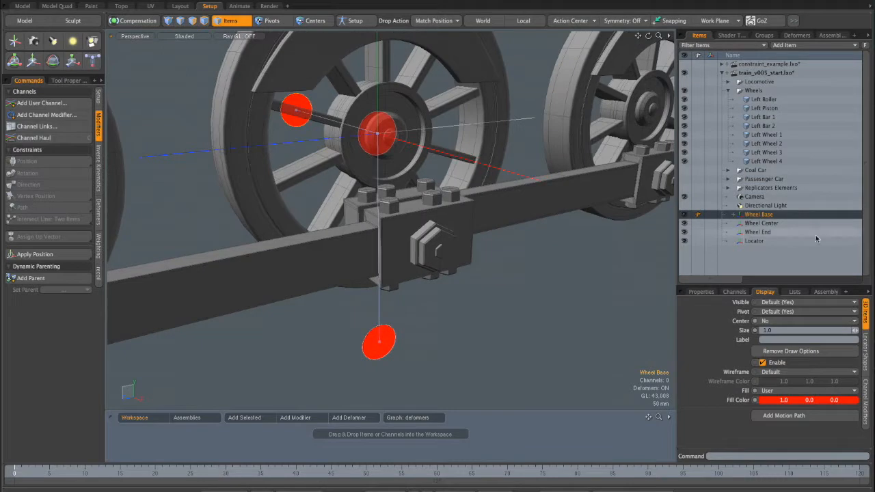
click(755, 242)
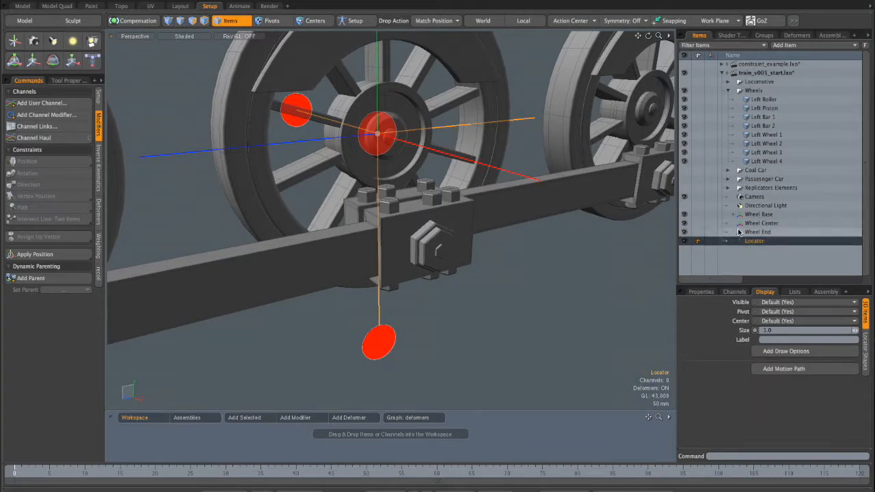
alt+shift+drag(518, 263, 502, 289)
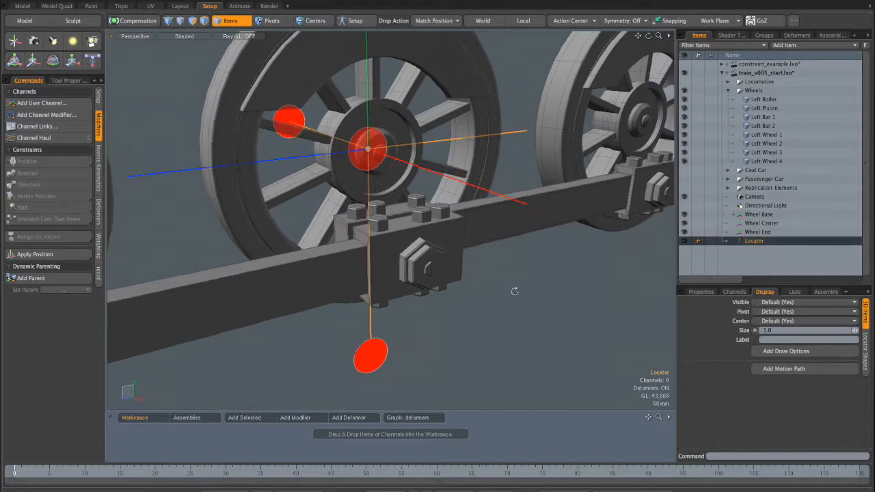
alt+drag(576, 264, 509, 287)
- Expand Wheel Base, select its Intersect modifier and show its full properties, including Mode, Plane and Length
click(759, 215)
alt+shift+drag(503, 205, 510, 233)
click(733, 217)
click(761, 224)
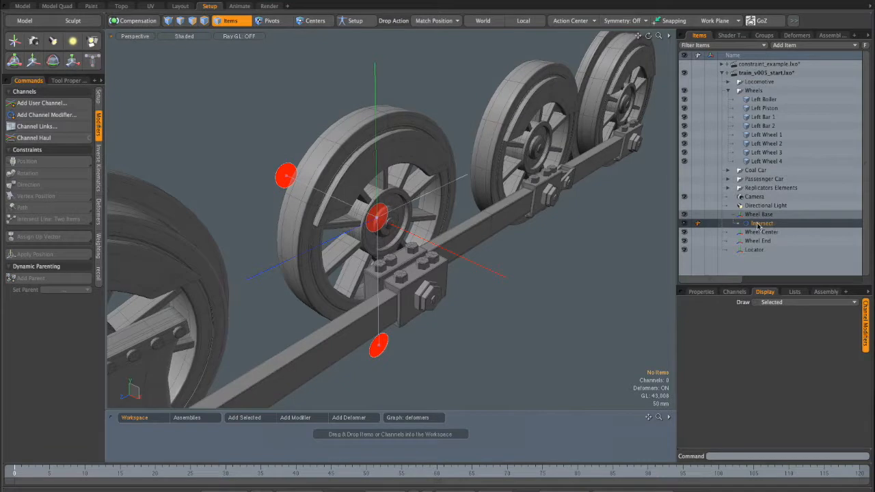
click(702, 293)
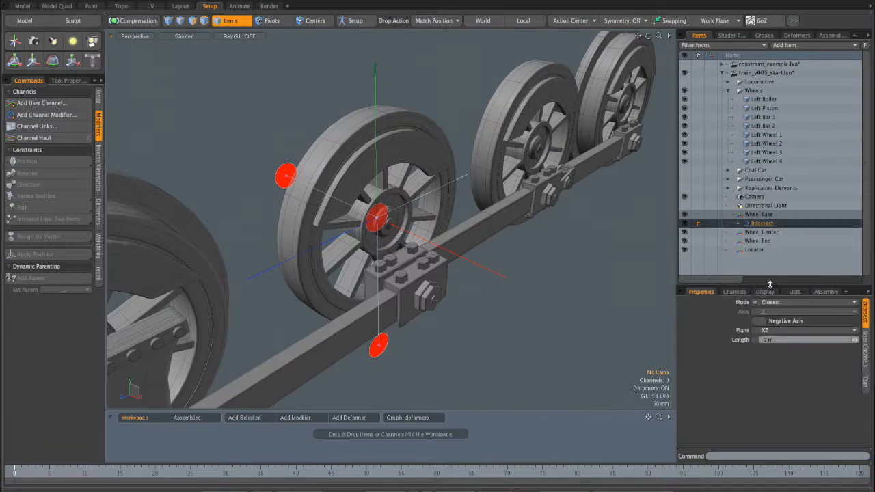
drag(772, 283, 781, 117)
alt+drag(430, 250, 427, 218)
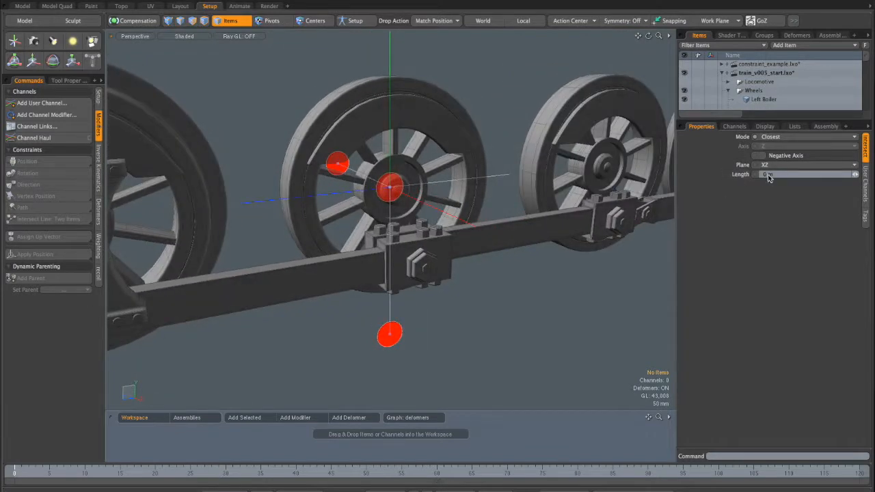
- Examine the three wheel discs and the bar bolt from the right side, then return to the perspective view
key(ctrl+space)
click(446, 209)
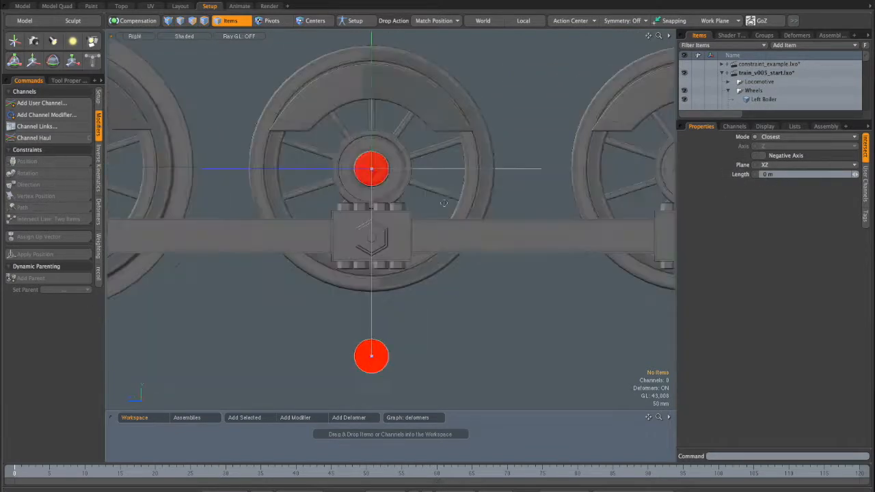
key(ctrl+space)
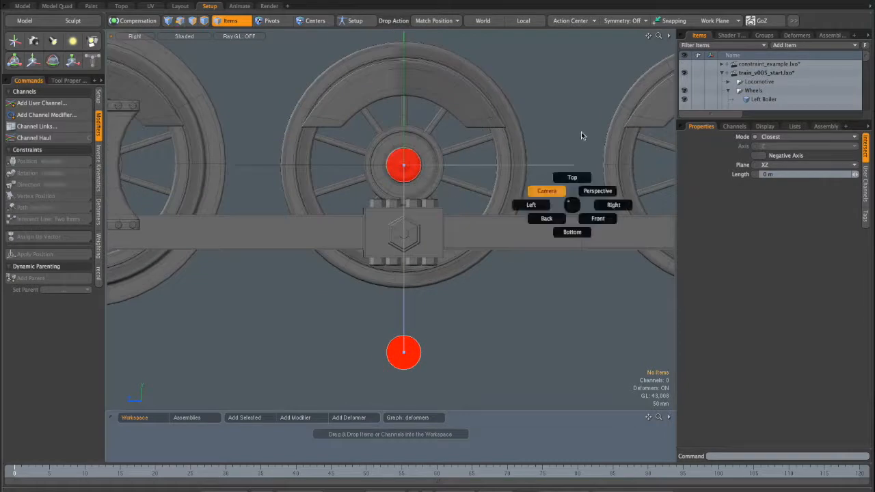
click(559, 178)
key(ctrl+space)
click(604, 182)
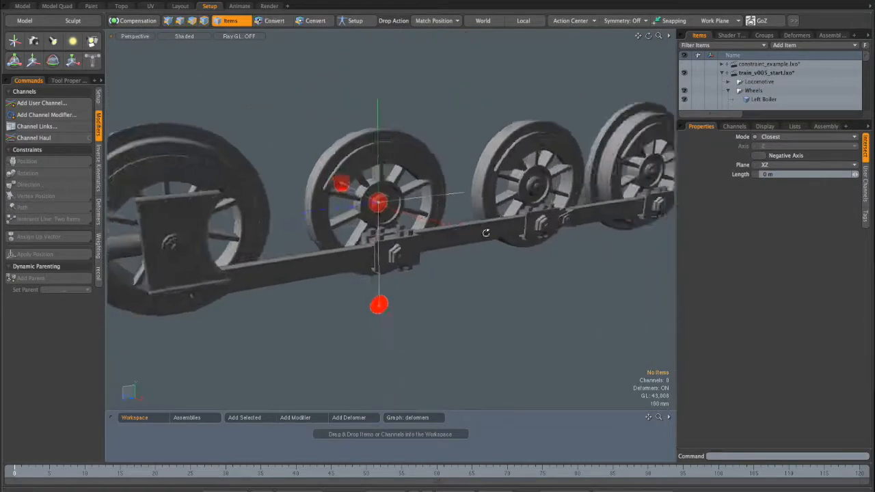
- Rename the new Locator item as Bar Mover
drag(750, 120, 752, 280)
click(755, 250)
double_click(752, 251)
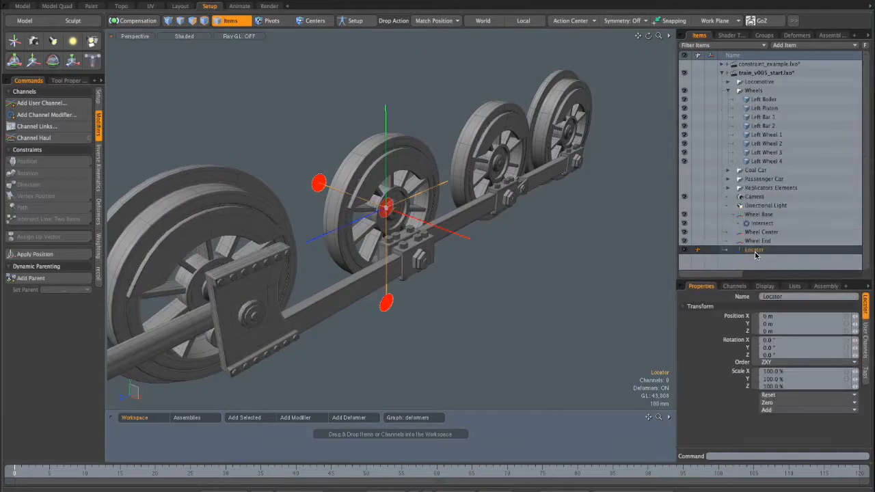
text(Bar Mover)
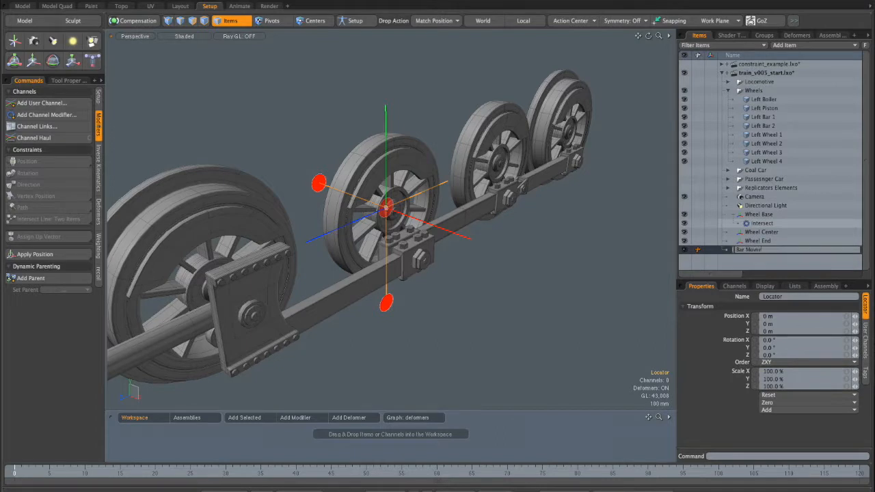
key(Return)
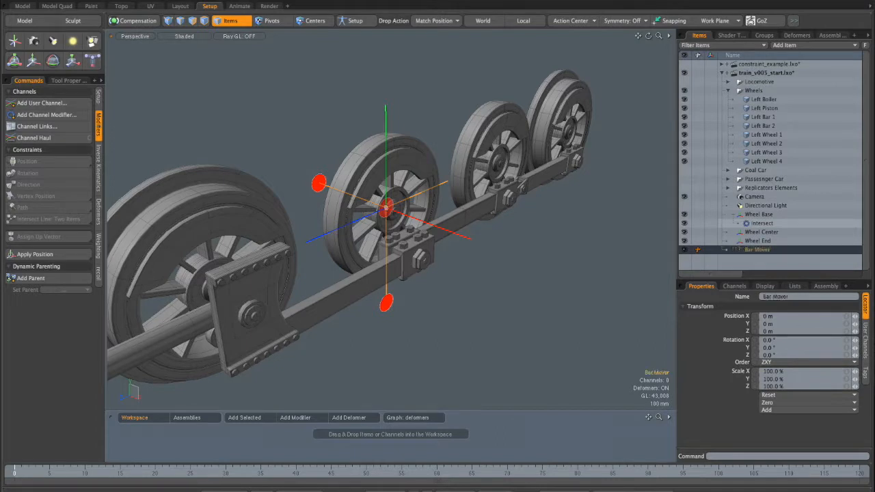
- Add draw options to Bar Mover and give it a user fill color of pure green (0.0, 1.0, 0.0)
click(765, 286)
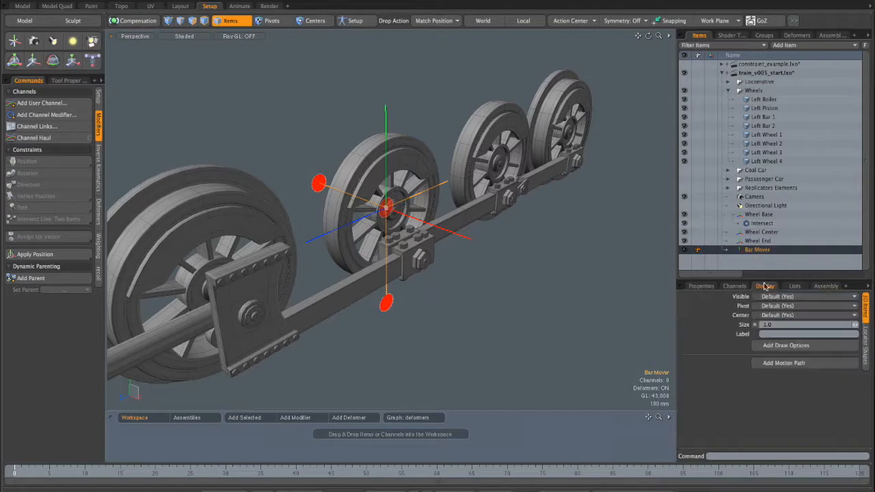
drag(763, 279, 758, 137)
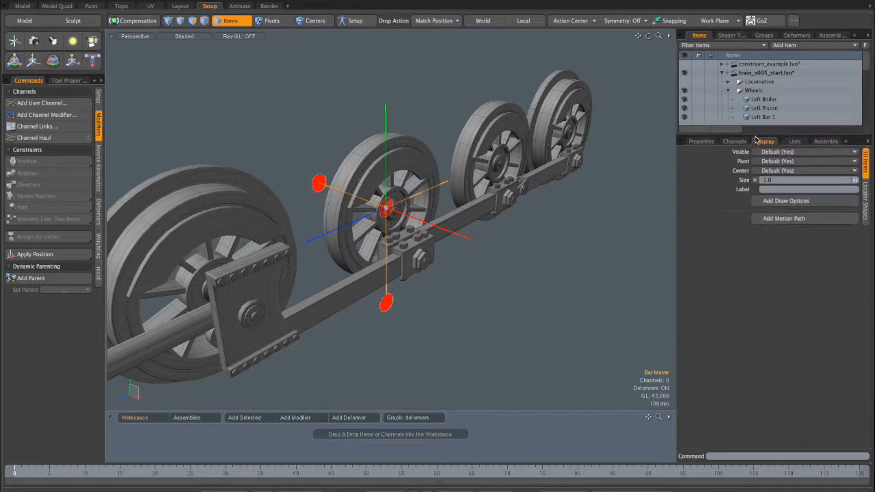
click(781, 201)
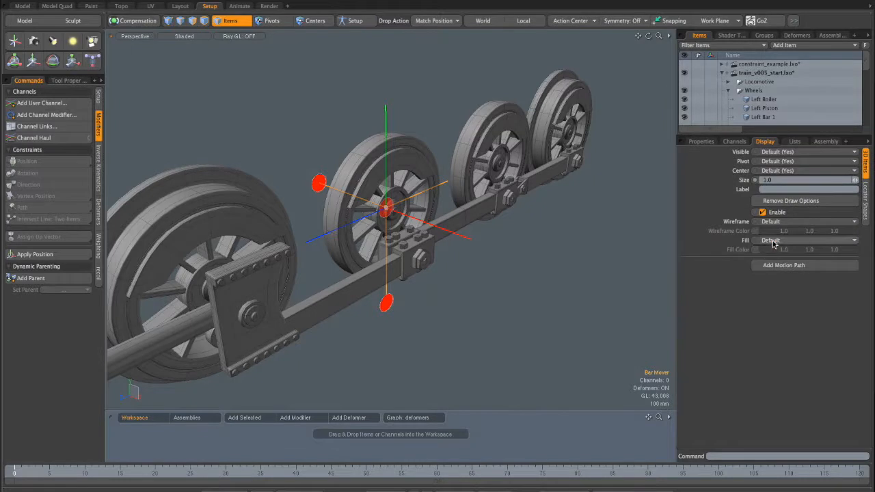
click(774, 254)
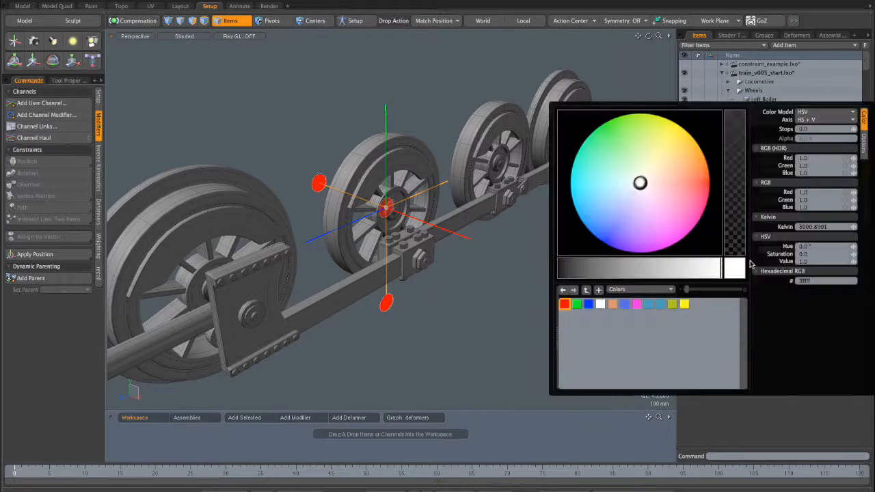
click(576, 305)
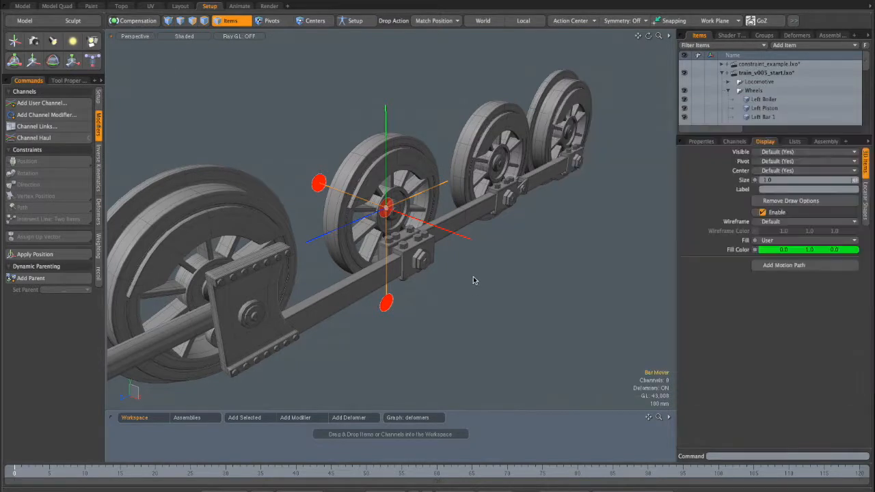
- Give Bar Mover a custom solid Pyramid shape that replaces the default display and points along the Y axis
click(865, 197)
click(766, 163)
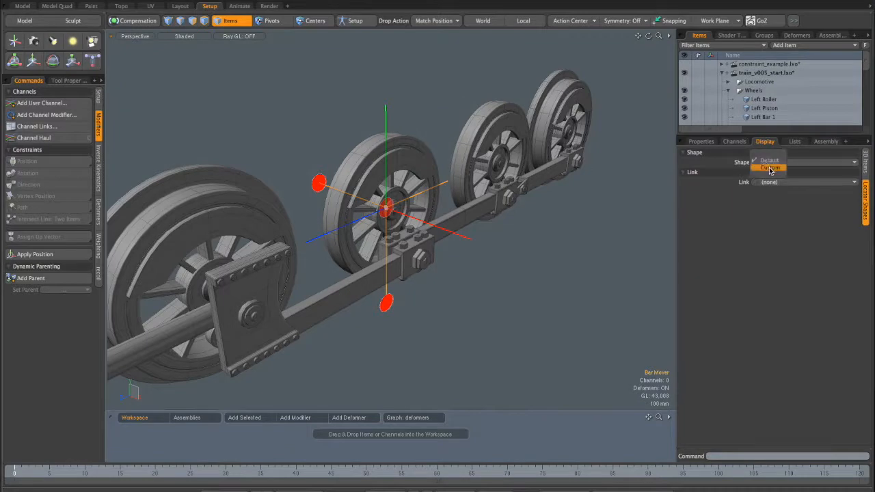
click(770, 168)
click(771, 185)
click(774, 196)
click(774, 197)
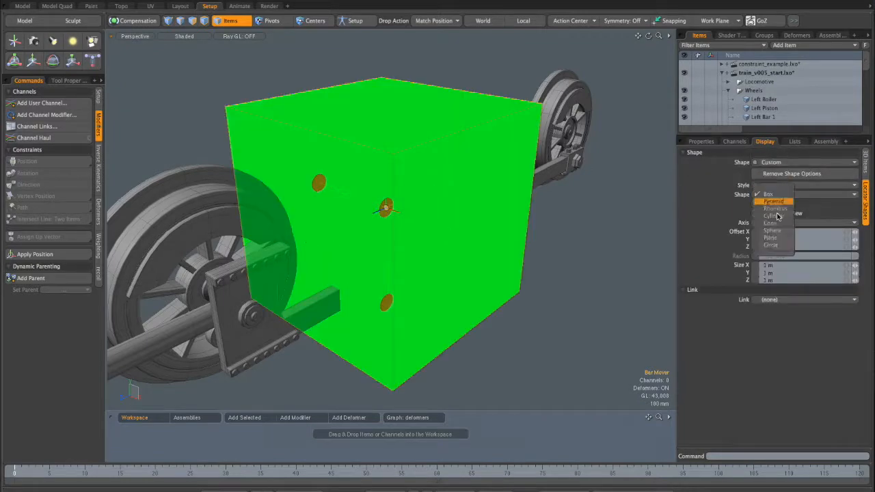
click(771, 216)
click(774, 222)
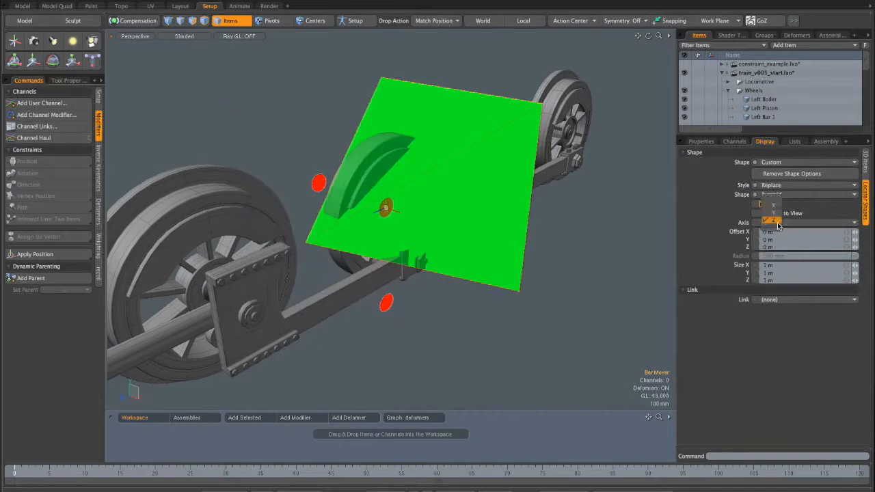
click(773, 212)
- Shrink Bar Mover's pyramid uniformly to 94.4 mm in X, Y and Z
alt+drag(595, 288, 567, 276)
click(847, 266)
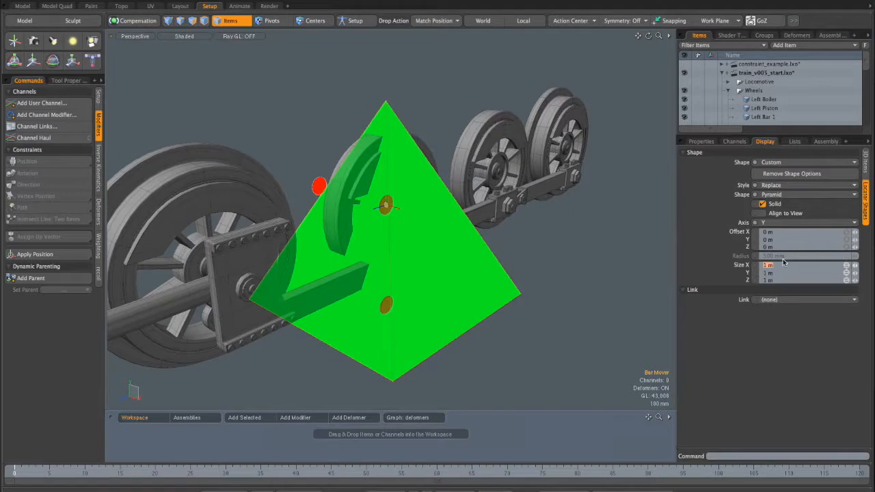
drag(854, 270, 810, 270)
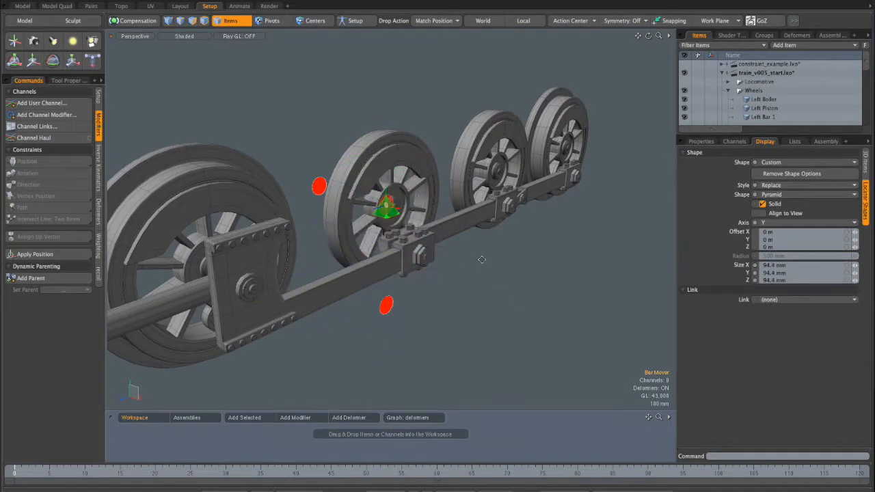
- Turn off the center display for Bar Mover and inspect the green pyramid at the wheel hub
ctrl+alt+drag(480, 253, 542, 258)
click(867, 161)
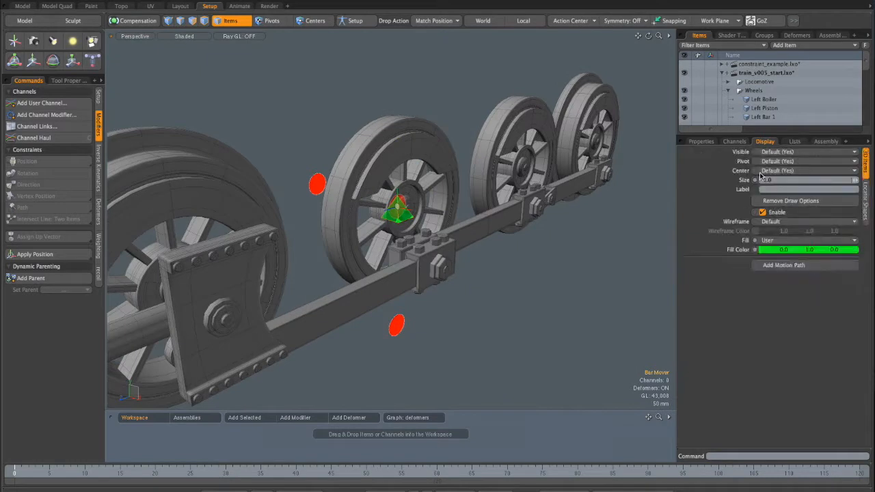
click(779, 170)
click(773, 187)
mouse_move(543, 314)
alt+mouse_down()
mouse_move(445, 293)
mouse_move(545, 298)
alt+mouse_up()
alt+shift+drag(472, 154, 482, 193)
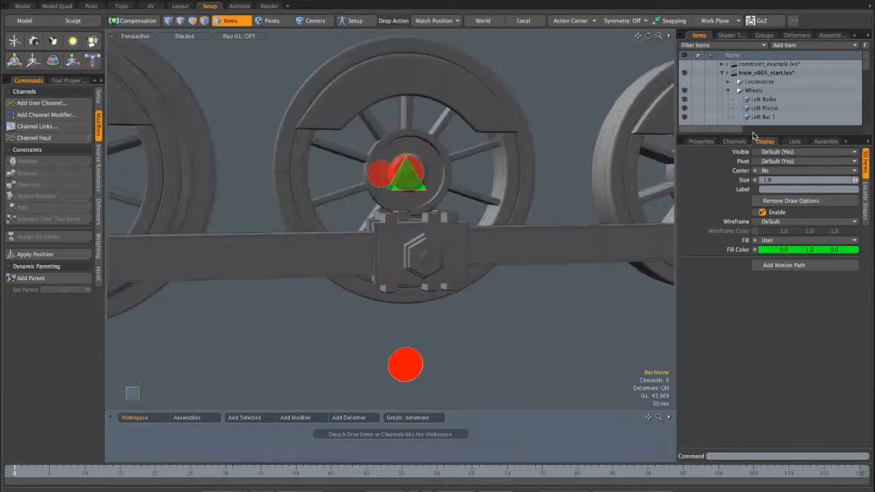
- Examine Bar Mover's position against the hub and the bar bolt from the right side
drag(752, 132, 743, 285)
alt+drag(519, 226, 400, 201)
key(ctrl+space)
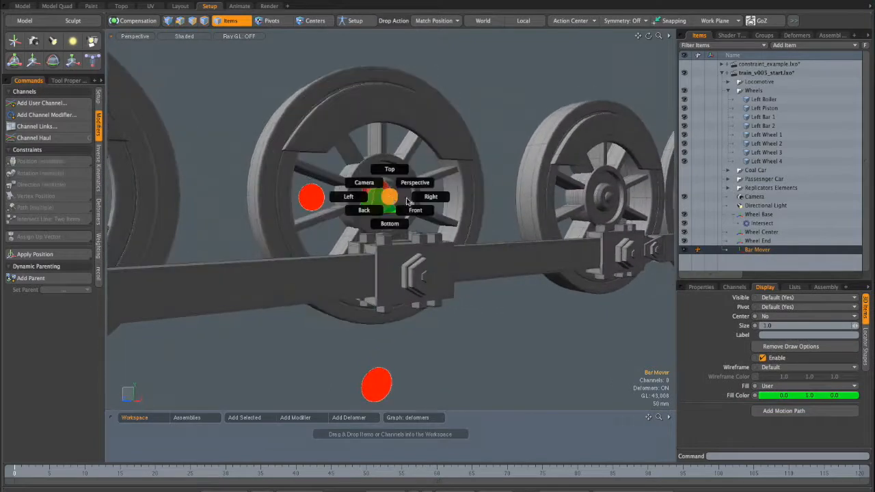
click(417, 204)
scroll(430, 185, up, 4)
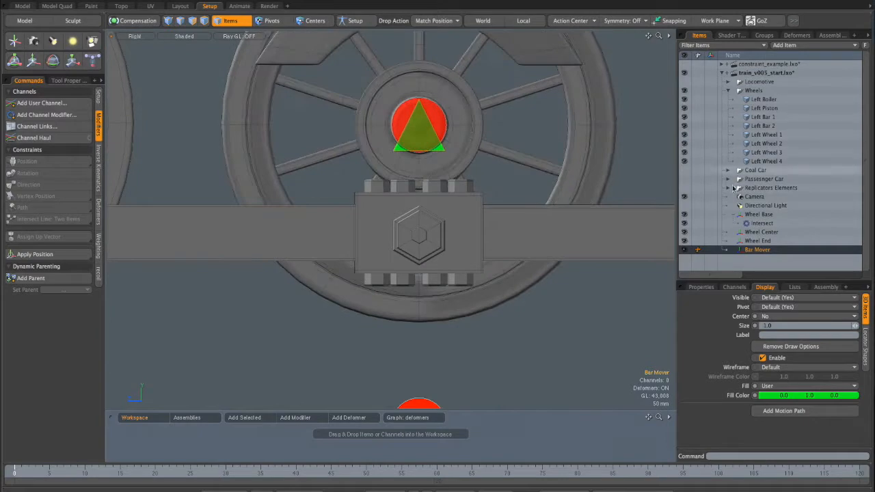
- Raise the Length of Wheel Base's Intersect modifier to about 549 mm so Bar Mover moves down toward the bar bolt
click(764, 224)
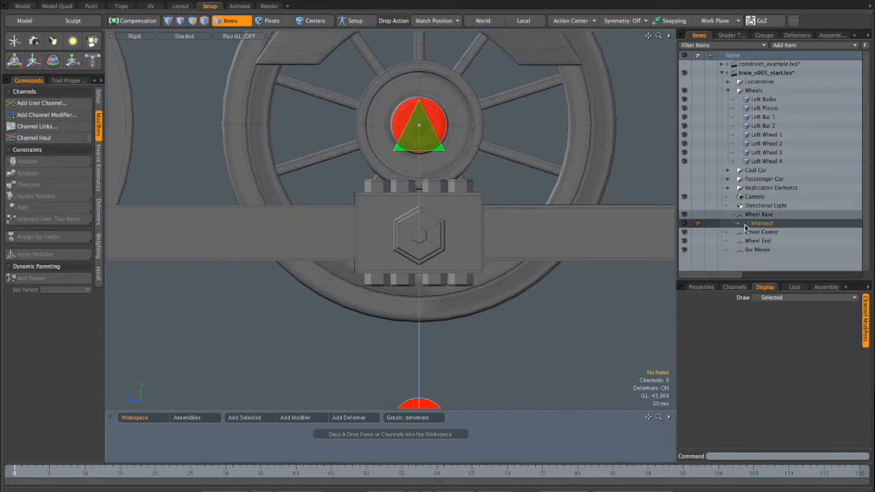
click(693, 290)
drag(761, 280, 767, 123)
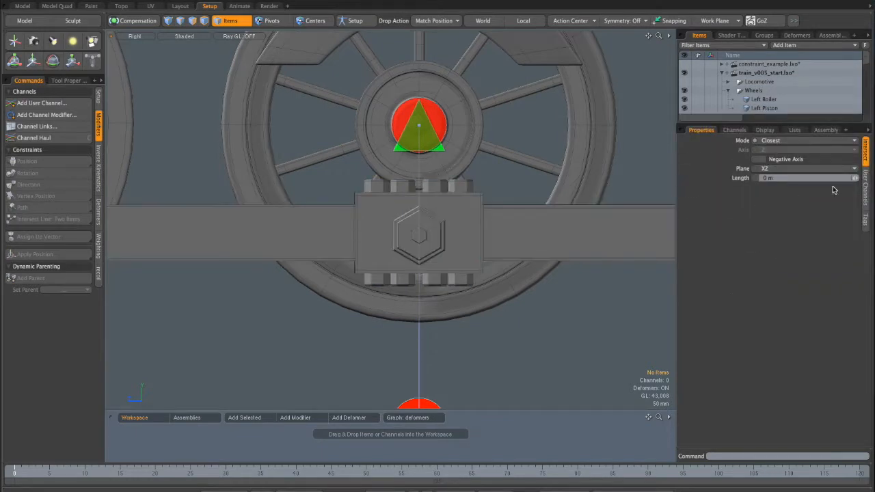
key(ctrl+space)
click(515, 91)
alt+drag(432, 194, 451, 217)
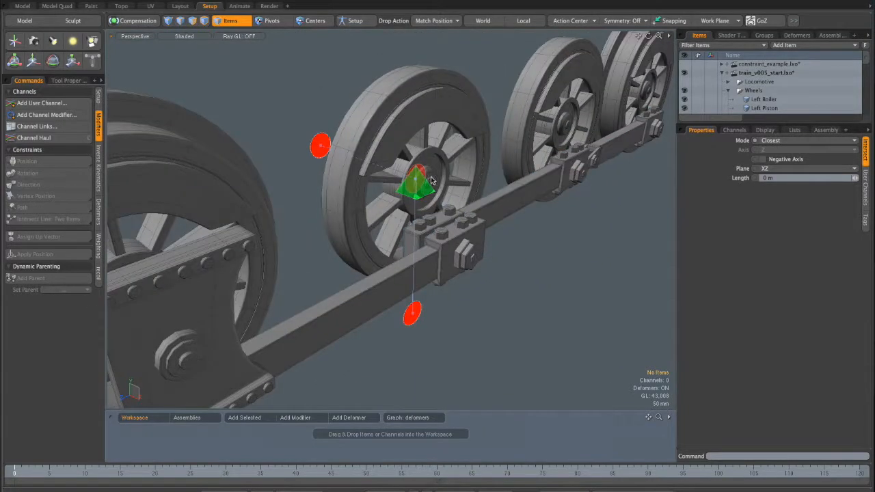
mouse_move(450, 216)
alt+mouse_down()
mouse_move(413, 214)
mouse_move(445, 208)
alt+mouse_up()
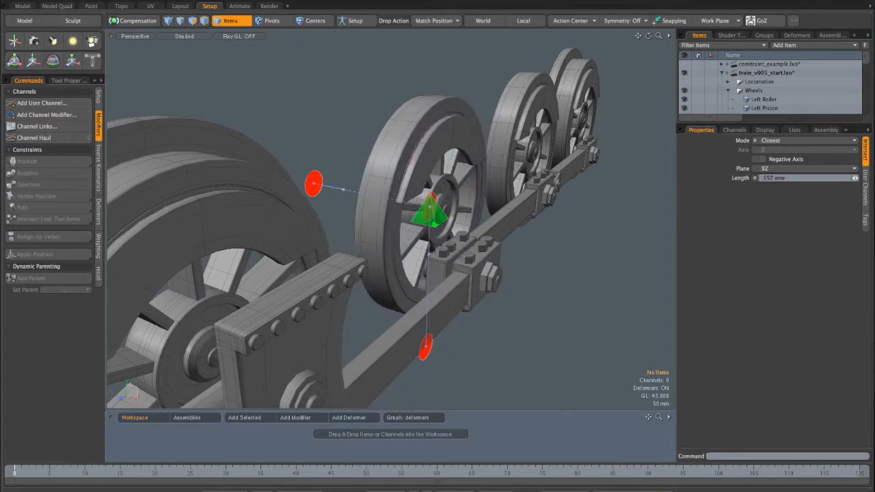
drag(855, 178, 866, 178)
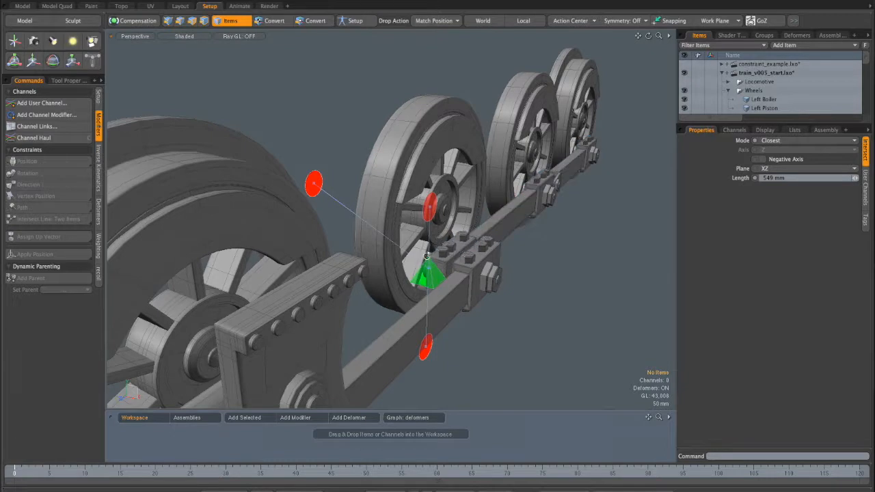
- From the right side, fine-tune the Intersect Length to about 538 mm to align Bar Mover with the bolt, and display the view as Wireframe
key(KP_3)
scroll(434, 277, up, 3)
alt+shift+drag(433, 276, 476, 234)
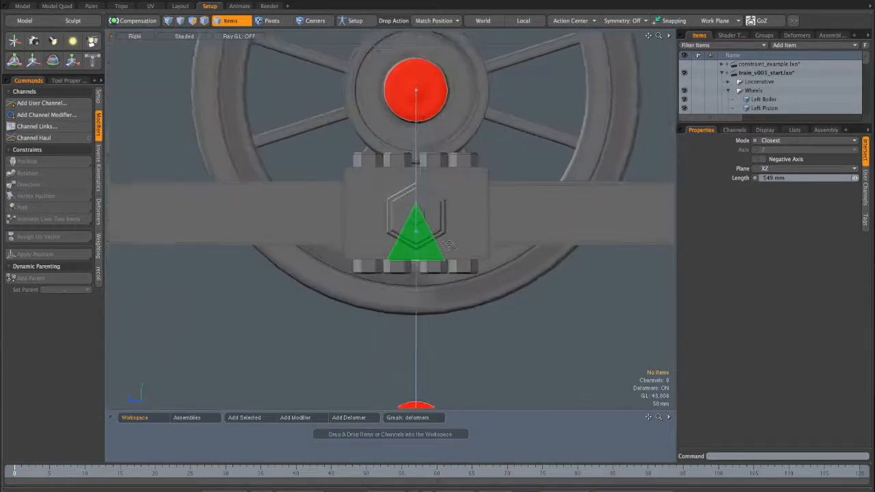
scroll(475, 235, up, 6)
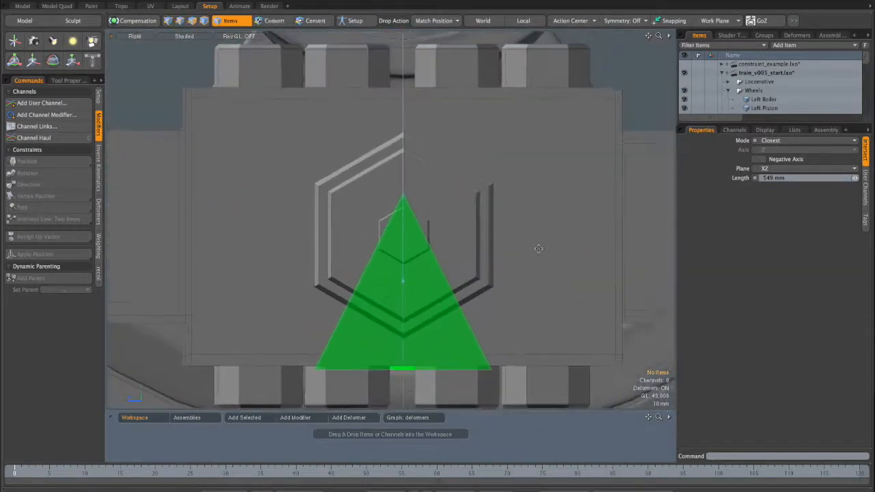
mouse_move(855, 178)
mouse_down()
mouse_move(830, 178)
mouse_move(849, 180)
mouse_up()
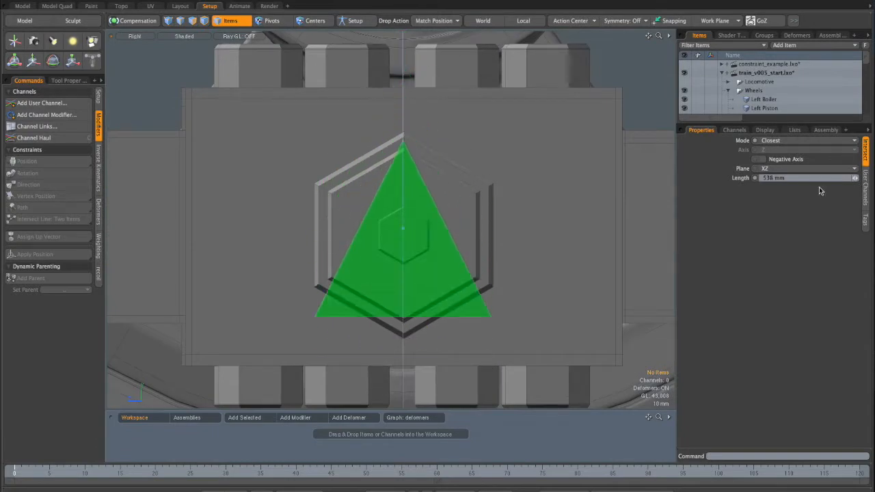
click(194, 38)
click(195, 45)
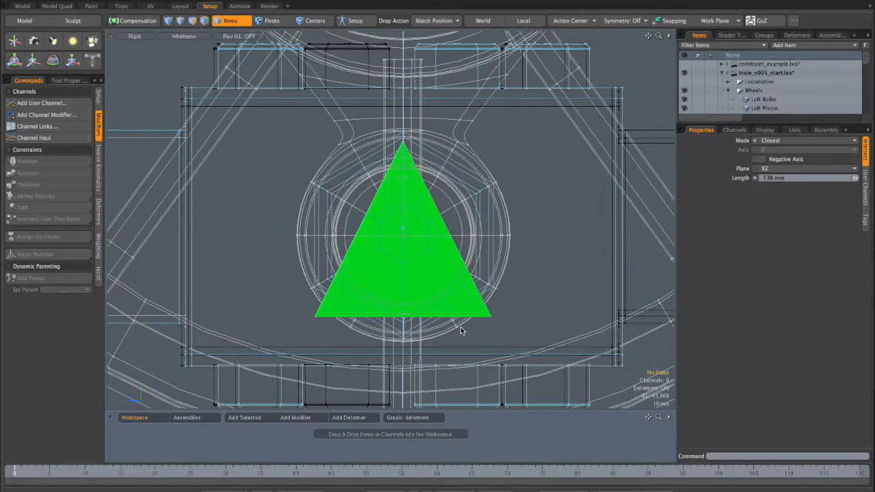
- Fine-tune the Intersect Length to about 539.36 mm to centre Bar Mover on the bolt
scroll(447, 230, up, 5)
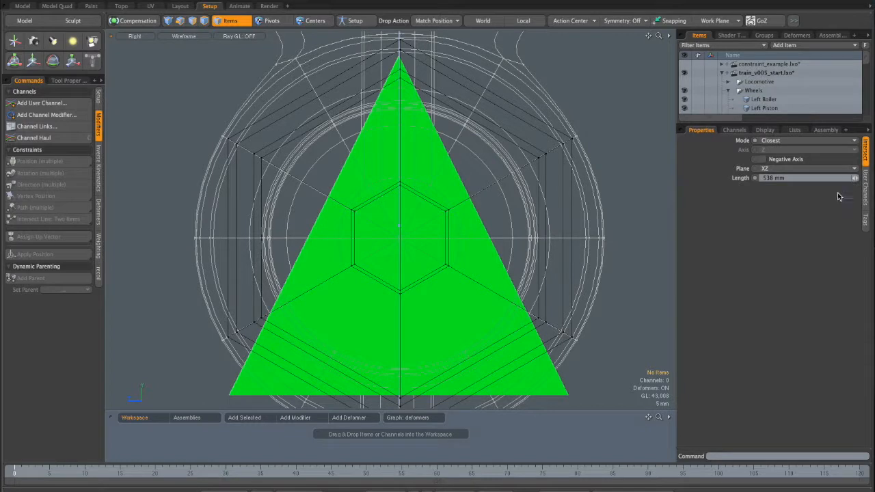
drag(854, 177, 857, 178)
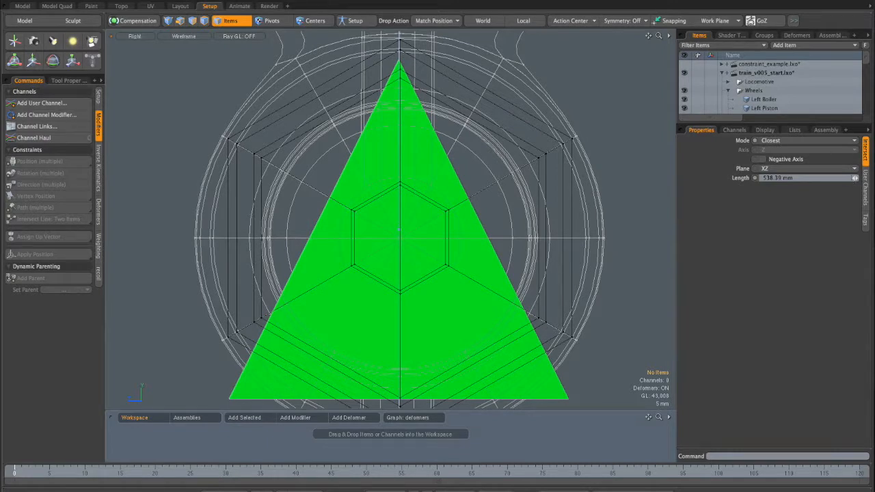
drag(856, 182, 852, 177)
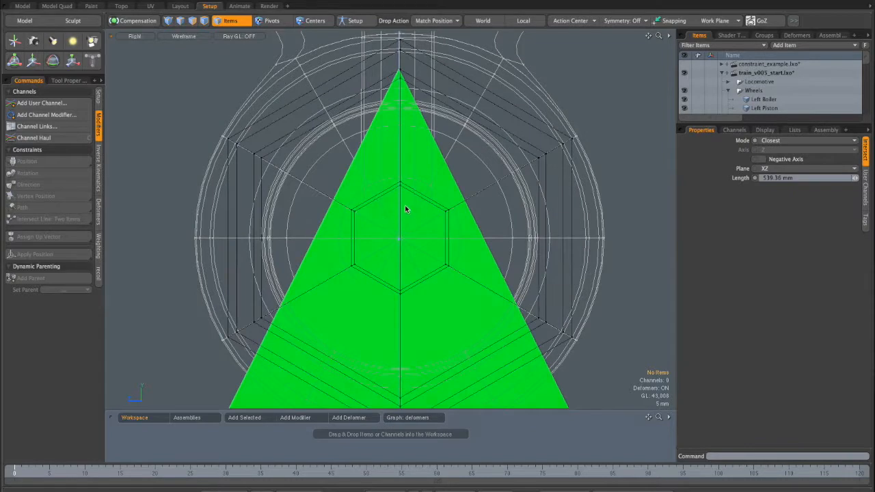
- Return to a Perspective view with Advanced OpenGL shading and enlarge the item list to show all left wheel parts
key(ctrl+space)
click(509, 94)
alt+drag(509, 95, 635, 156)
scroll(448, 178, down, 5)
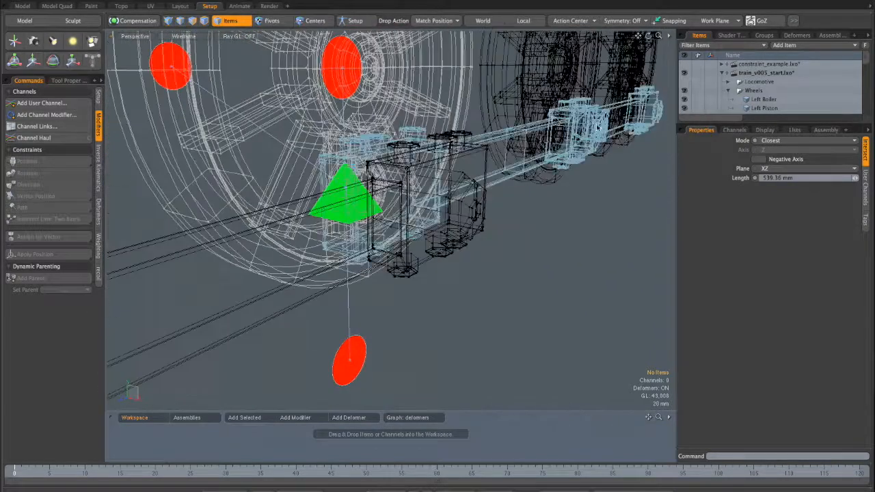
click(184, 36)
click(194, 77)
mouse_move(486, 195)
alt+shift+mouse_down()
mouse_move(510, 209)
mouse_move(366, 172)
mouse_move(466, 181)
mouse_move(502, 162)
mouse_move(424, 178)
mouse_move(392, 198)
alt+shift+mouse_up()
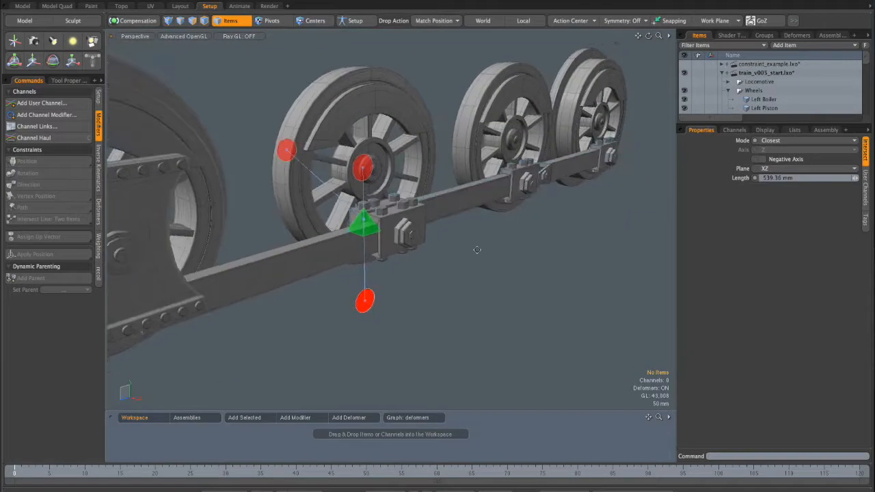
ctrl+alt+drag(420, 184, 488, 185)
drag(755, 122, 746, 294)
- Test-rotate Left Wheel 2 about its X axis before parenting the locators, and undo the rotation
click(763, 144)
alt+shift+drag(471, 184, 460, 209)
alt+drag(480, 149, 376, 176)
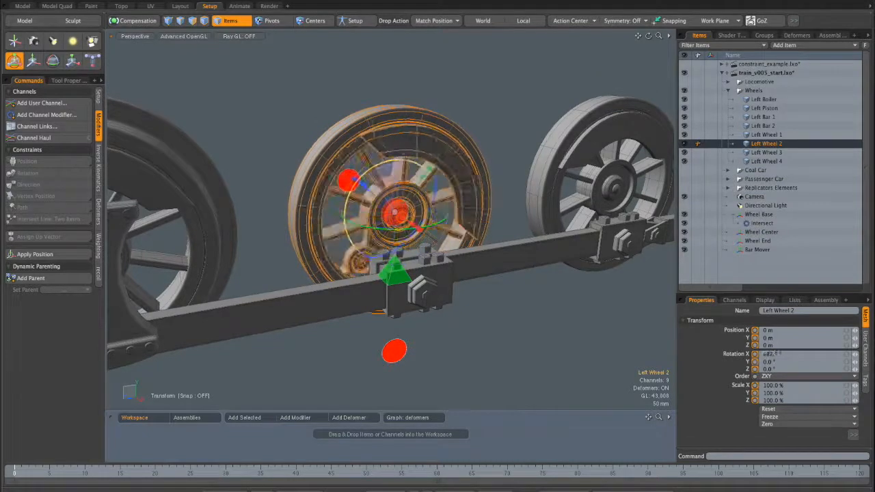
drag(425, 169, 365, 198)
key(ctrl+z)
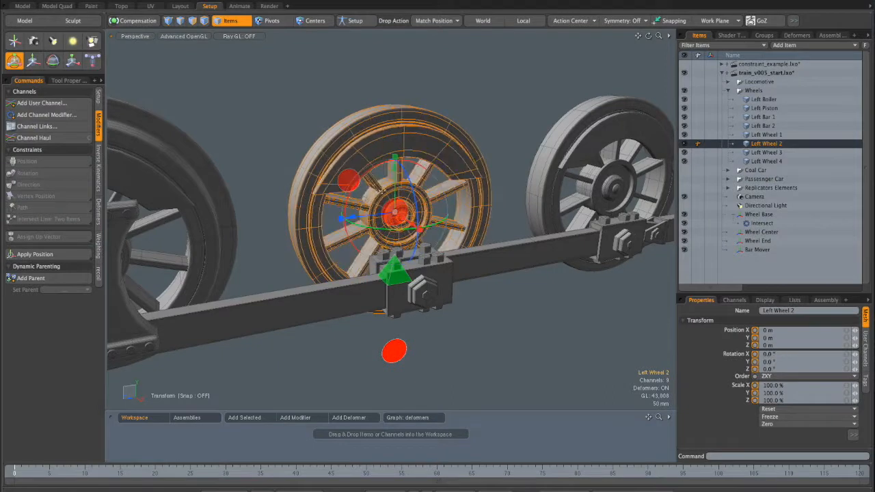
click(447, 102)
- Parent the Wheel Base, Wheel Center and Wheel End locators to Left Wheel 2 and expand its hierarchy
alt+drag(423, 154, 483, 206)
click(733, 215)
alt+drag(377, 236, 432, 218)
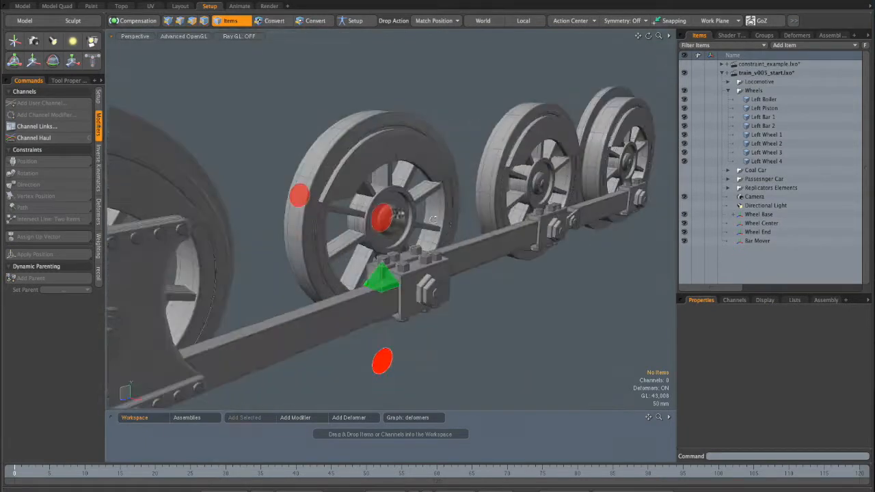
click(757, 215)
shift+click(761, 223)
shift+click(758, 233)
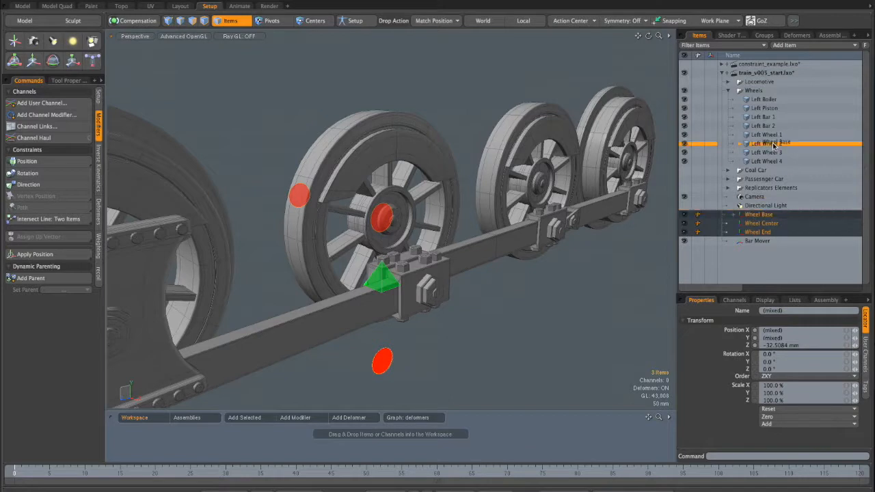
drag(774, 145, 773, 145)
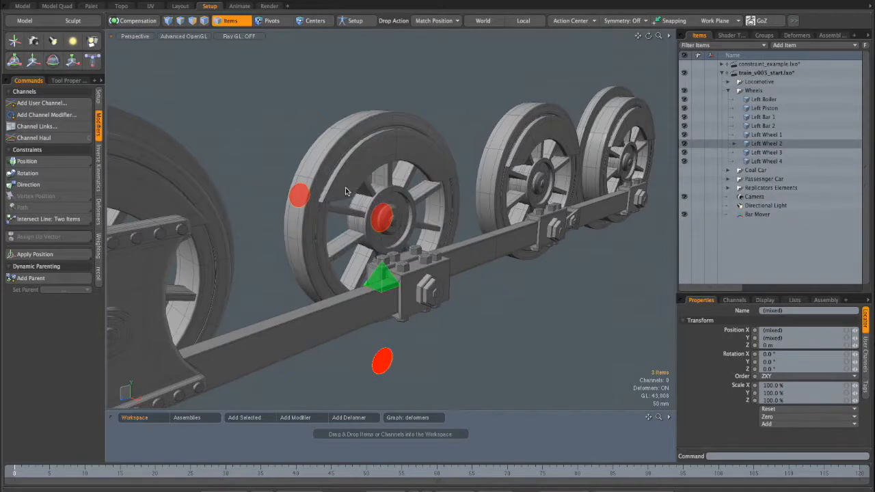
click(735, 144)
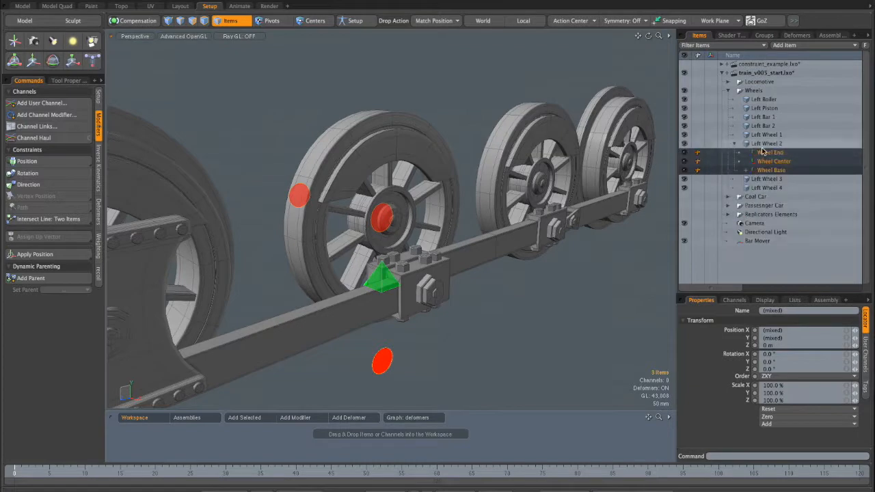
- Rotate Left Wheel 2 through several turns about X to check Bar Mover's motion, and undo the rotation
click(411, 133)
drag(354, 186, 415, 245)
drag(367, 51, 365, 370)
drag(346, 241, 425, 200)
alt+drag(420, 164, 370, 186)
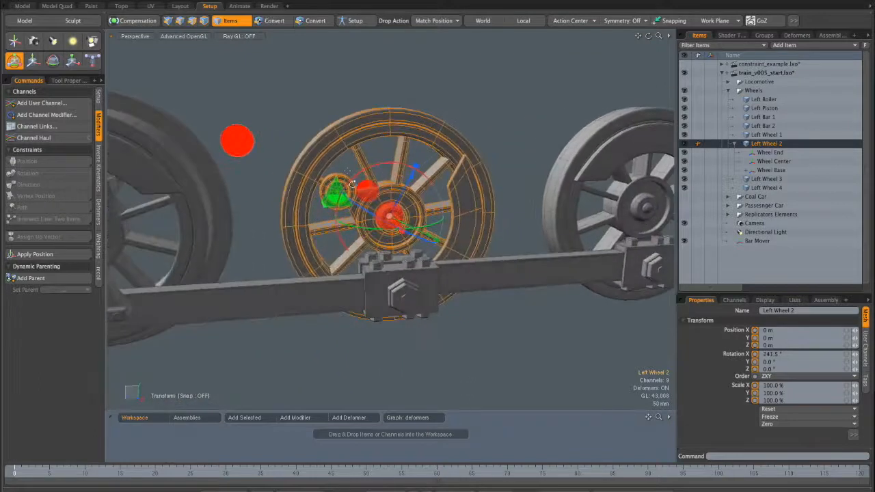
drag(238, 141, 532, 151)
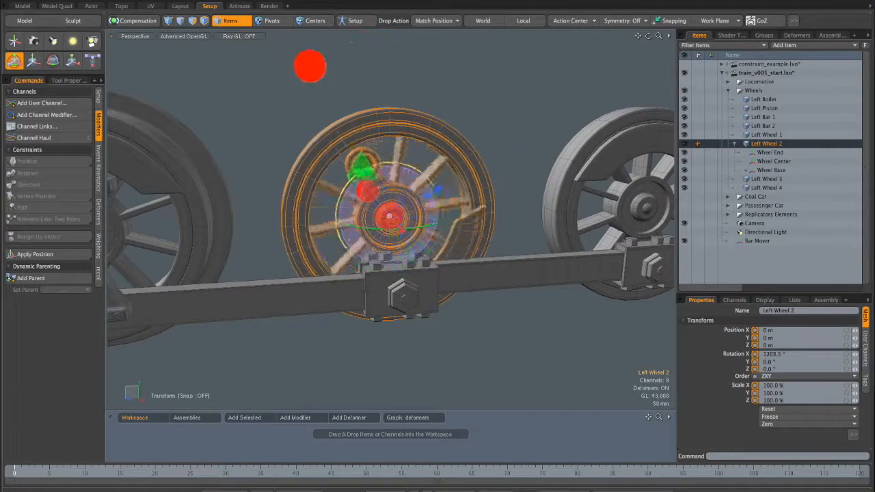
drag(222, 233, 227, 170)
scroll(332, 201, up, 5)
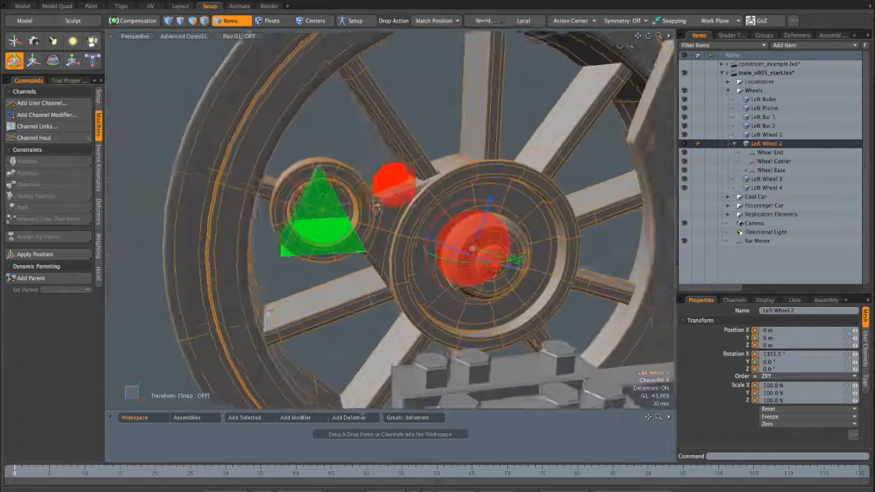
alt+drag(333, 201, 352, 162)
ctrl+alt+drag(425, 210, 448, 179)
alt+drag(448, 179, 470, 148)
ctrl+alt+drag(458, 220, 429, 221)
key(ctrl+z)
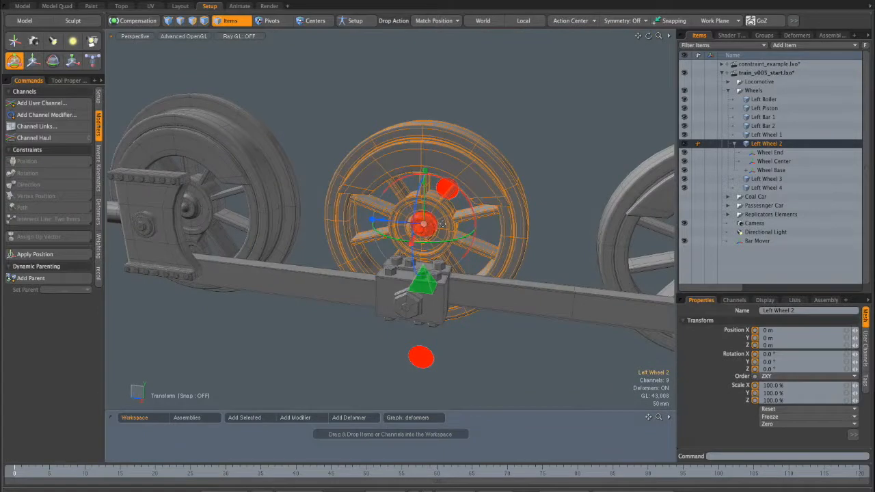
click(481, 121)
- Hide the Wheel End, Wheel Center and Wheel Base locators under Left Wheel 2
alt+drag(511, 156, 534, 204)
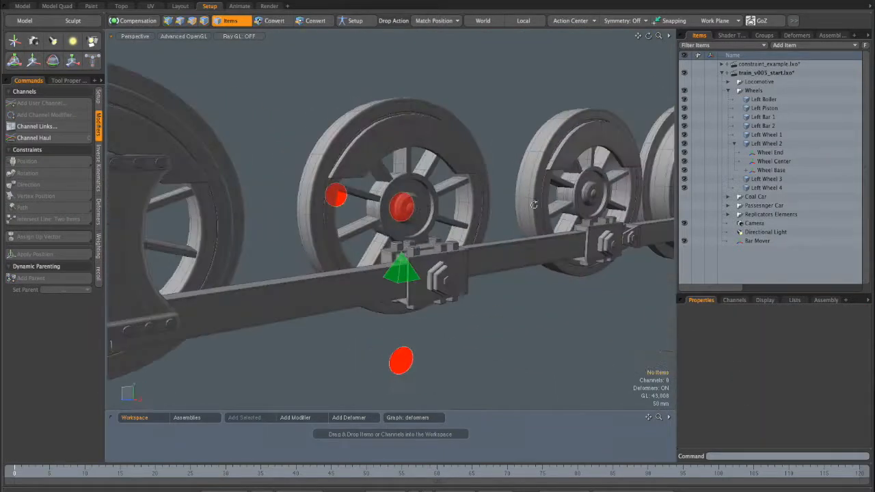
click(770, 145)
click(768, 153)
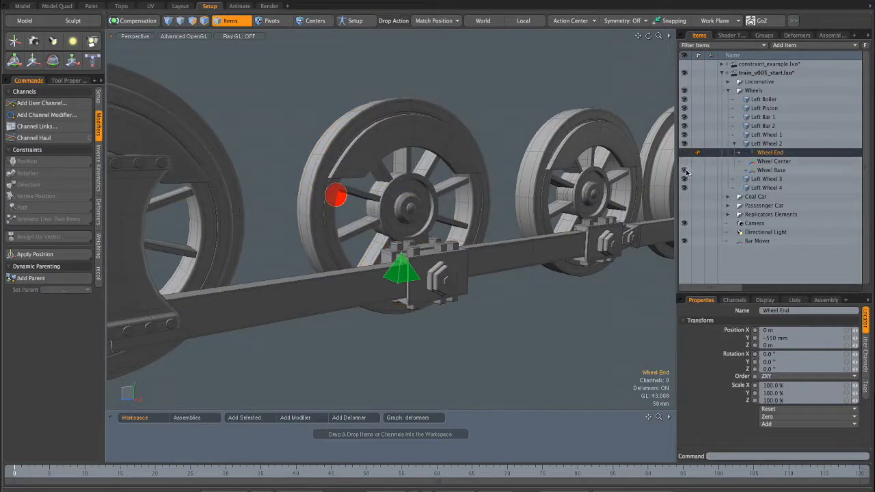
mouse_move(466, 244)
alt+mouse_down()
mouse_move(415, 257)
mouse_move(438, 236)
mouse_move(375, 223)
mouse_move(413, 242)
mouse_move(479, 236)
alt+mouse_up()
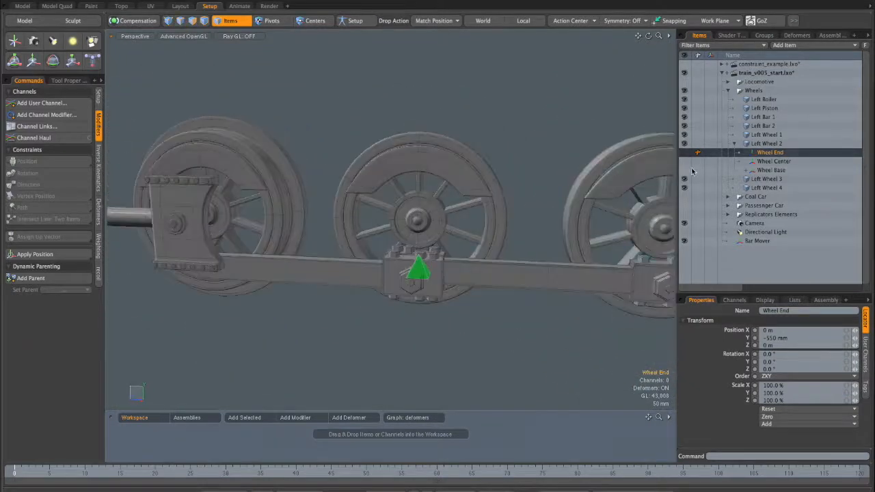
alt+drag(453, 269, 499, 239)
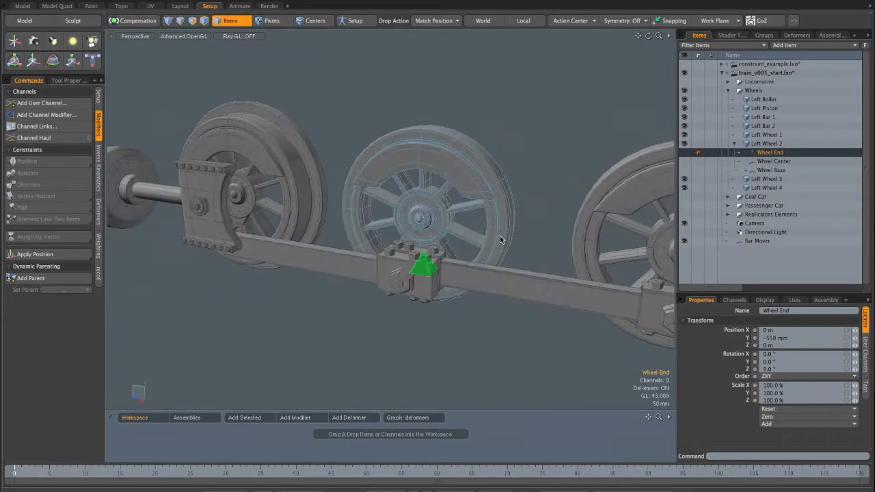
- Move Bar Mover into the Wheels group and collapse Left Wheel 2's hierarchy
click(754, 242)
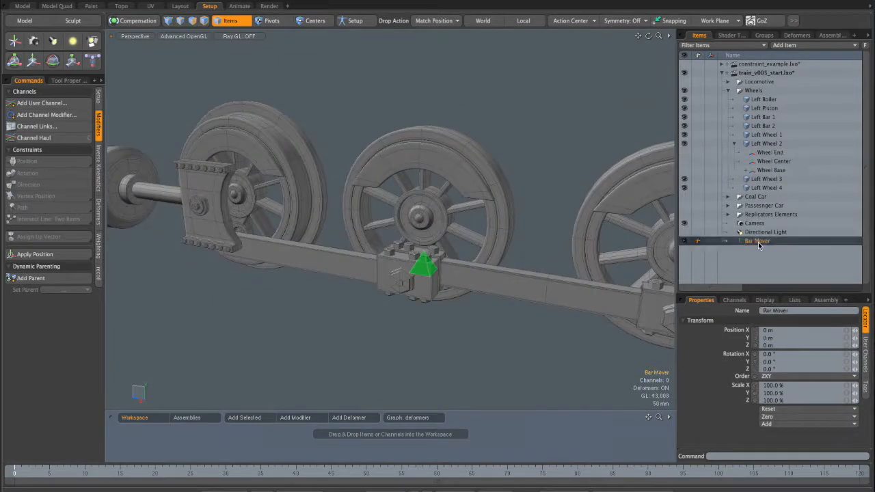
drag(756, 95, 757, 93)
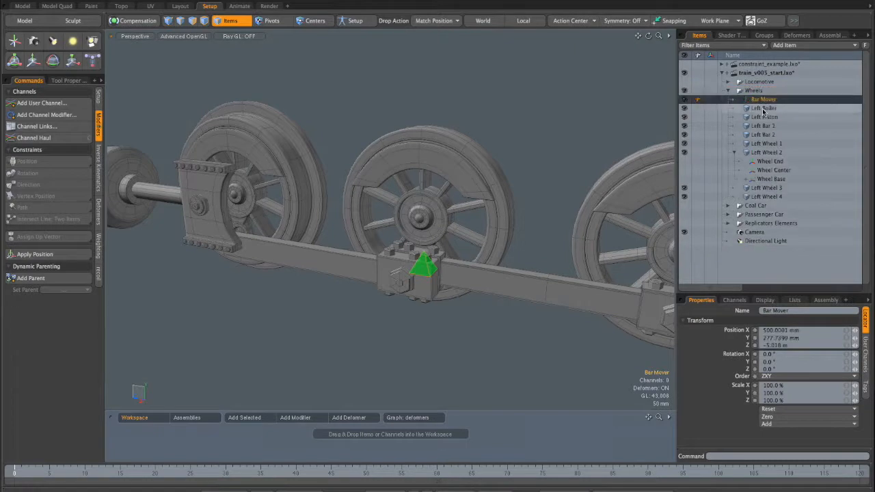
alt+drag(520, 195, 490, 207)
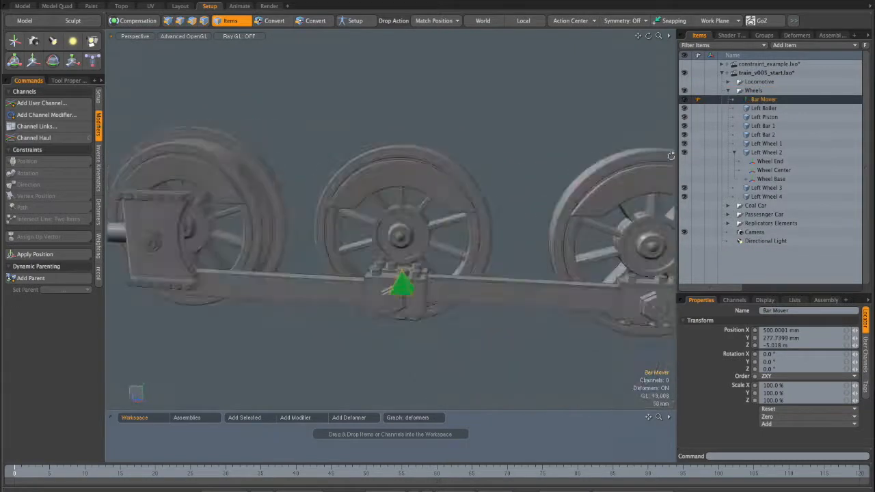
click(734, 155)
alt+shift+drag(419, 276, 425, 302)
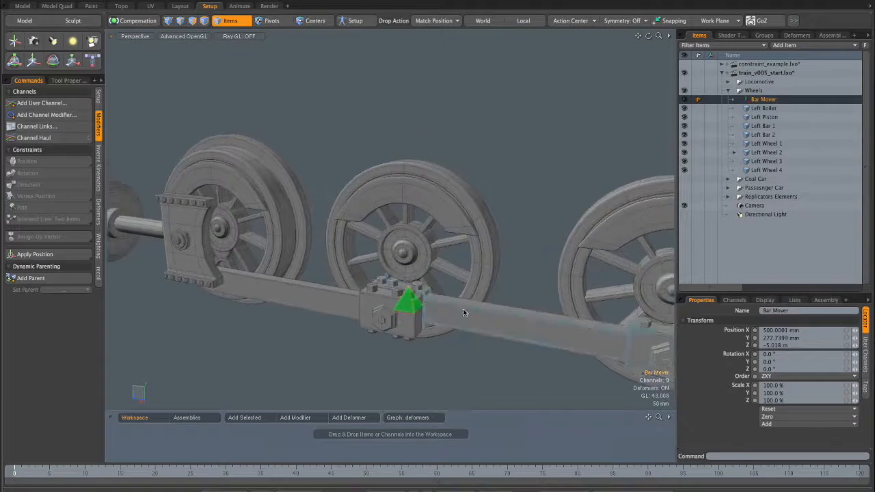
alt+drag(344, 306, 416, 239)
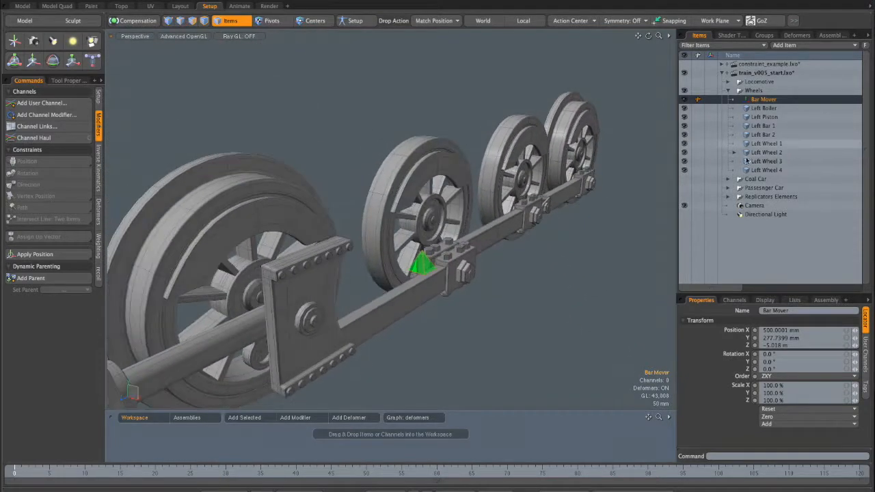
- Parent Left Bar 2 to the Bar Mover locator
click(759, 135)
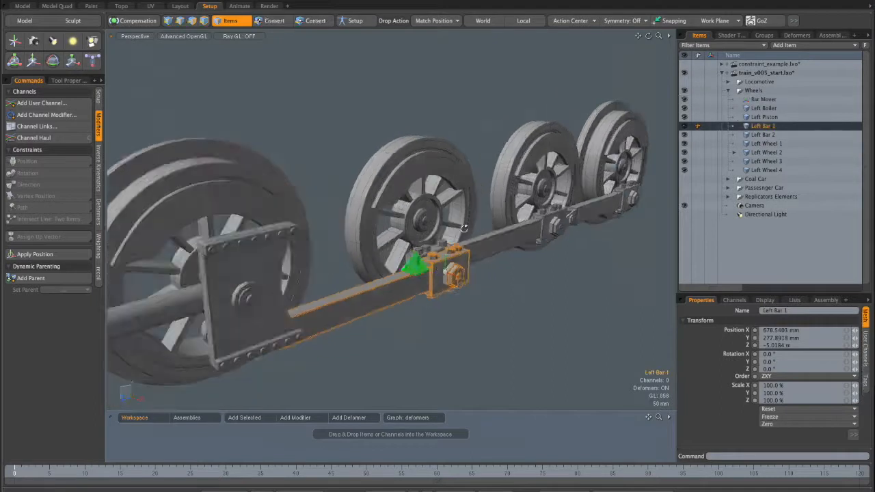
drag(750, 137, 768, 102)
alt+drag(564, 234, 494, 219)
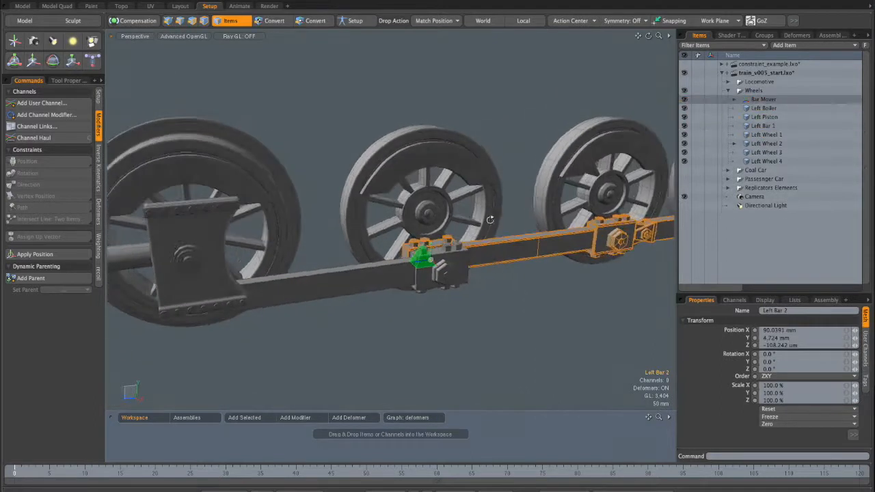
- Test-rotate Left Wheel 2 to check how Left Bar 2 moves with Bar Mover, and undo the rotation
click(496, 173)
key(e)
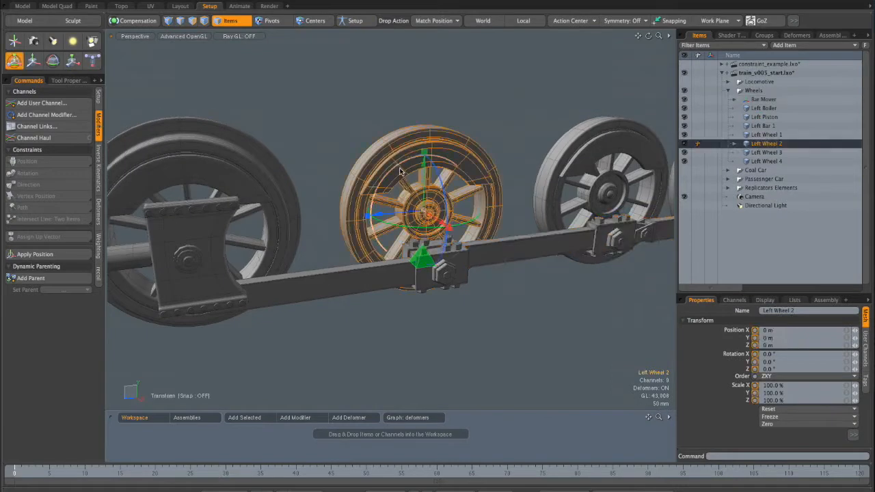
mouse_move(374, 208)
mouse_down()
mouse_move(404, 157)
mouse_move(460, 164)
mouse_move(415, 153)
mouse_move(392, 253)
mouse_move(479, 211)
mouse_move(376, 216)
mouse_move(439, 268)
mouse_move(448, 266)
mouse_move(375, 199)
mouse_up()
key(ctrl+z)
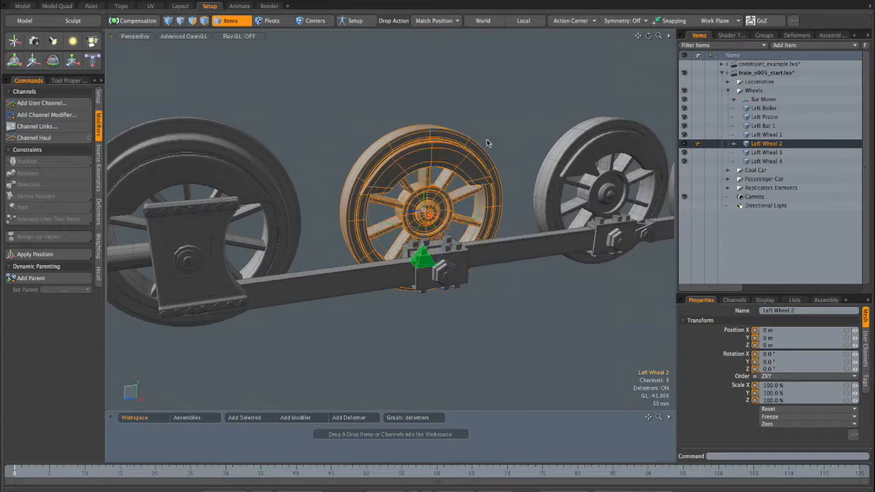
click(518, 175)
- Expand Bar Mover's hierarchy and parent Left Bar 1 to Left Bar 2
alt+shift+drag(511, 178, 496, 227)
scroll(502, 201, down, 3)
scroll(510, 214, up, 4)
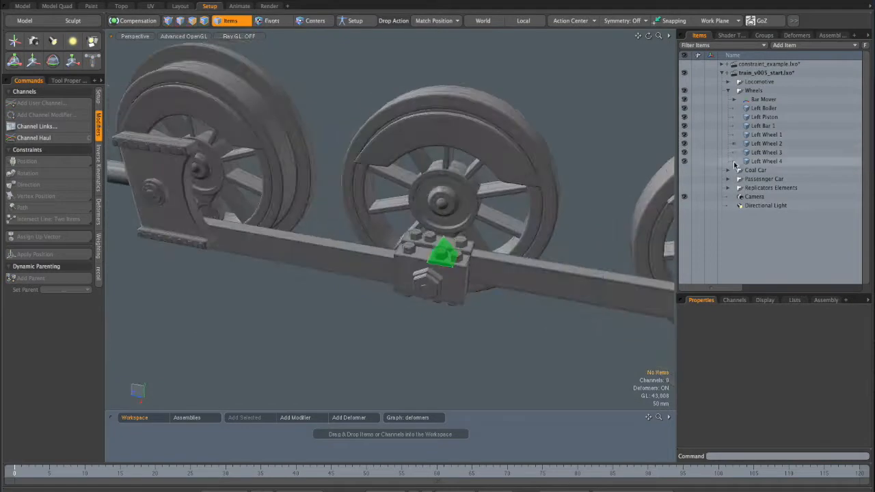
click(735, 100)
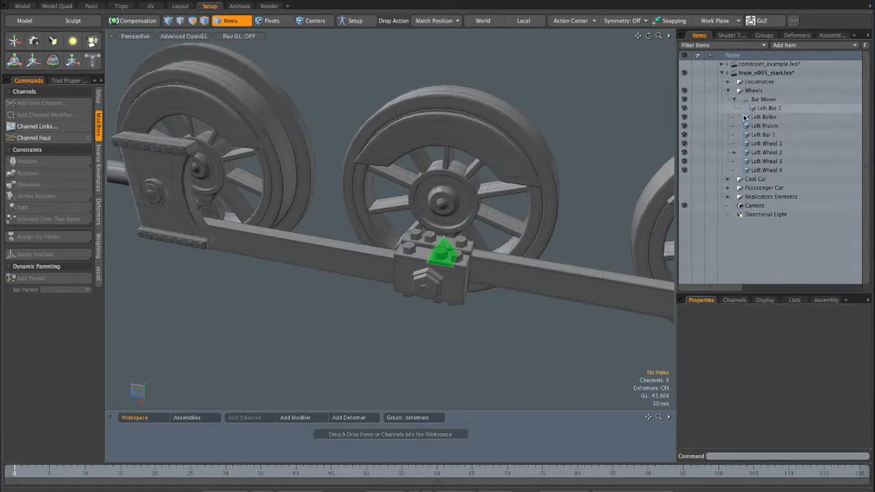
click(752, 136)
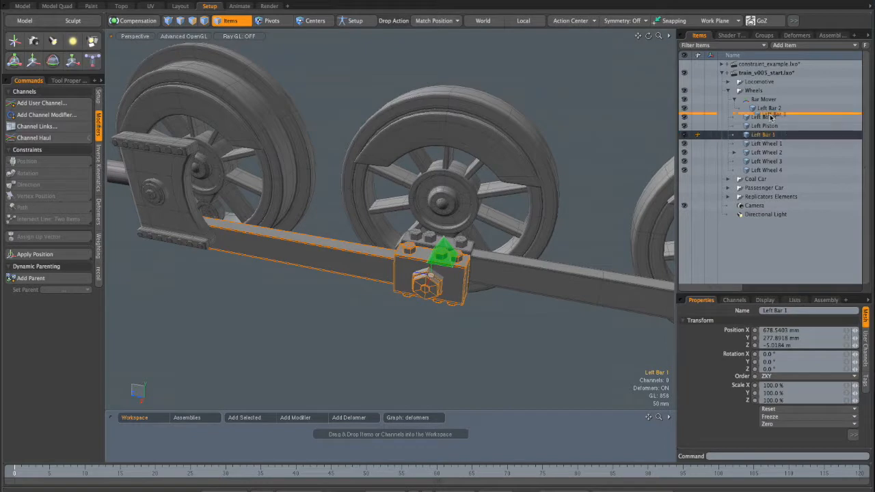
drag(770, 113, 769, 110)
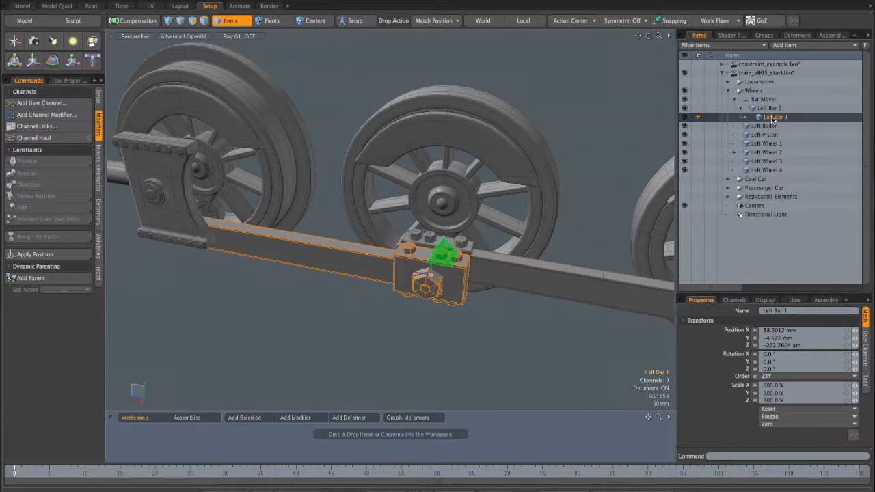
- Test-rotate Left Wheel 2 with Left Bar 1 nested under Left Bar 2, and undo the rotation
click(545, 173)
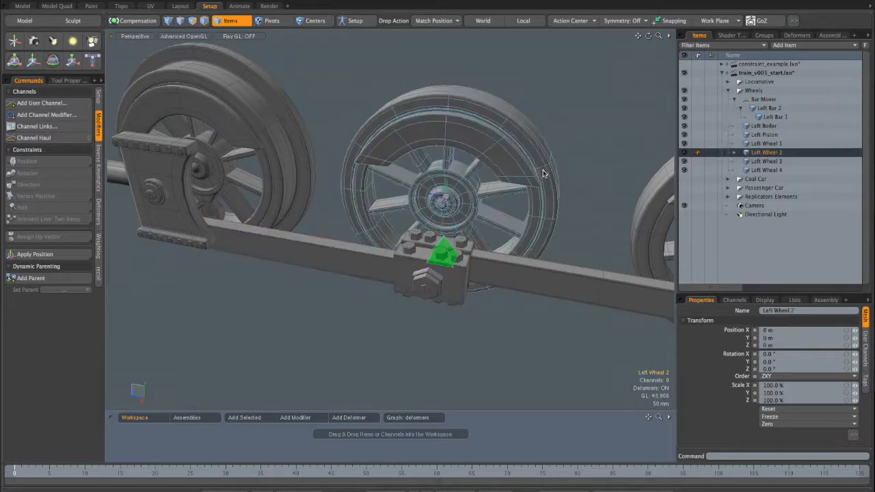
drag(505, 196, 523, 217)
key(ctrl+z)
click(564, 170)
- Reparent Left Bar 1 directly to Bar Mover alongside Left Bar 2, and select Left Wheel 2
alt+drag(541, 150, 523, 196)
click(762, 117)
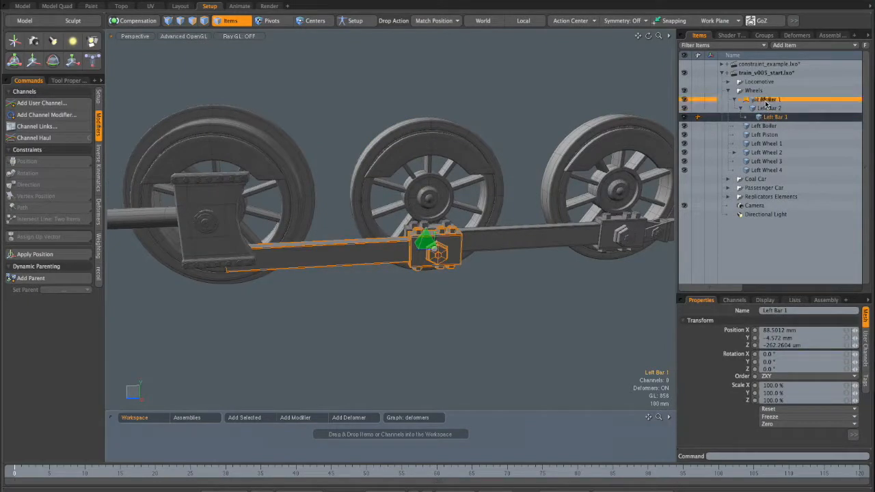
drag(765, 104, 766, 102)
alt+drag(502, 214, 464, 198)
click(478, 175)
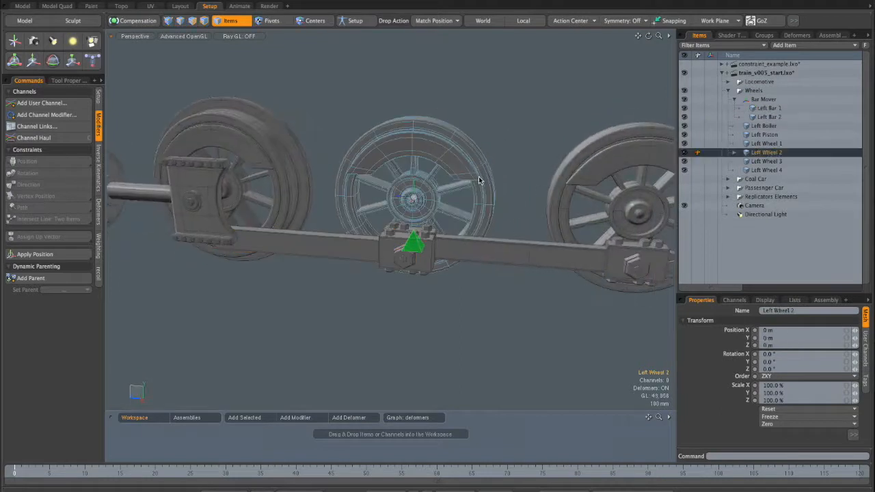
- Test-rotate Left Wheel 2 with both bars parented directly to Bar Mover, undo the rotation, and clear the selection
drag(464, 179, 432, 229)
key(ctrl+z)
key(q)
click(486, 121)
alt+drag(486, 121, 477, 212)
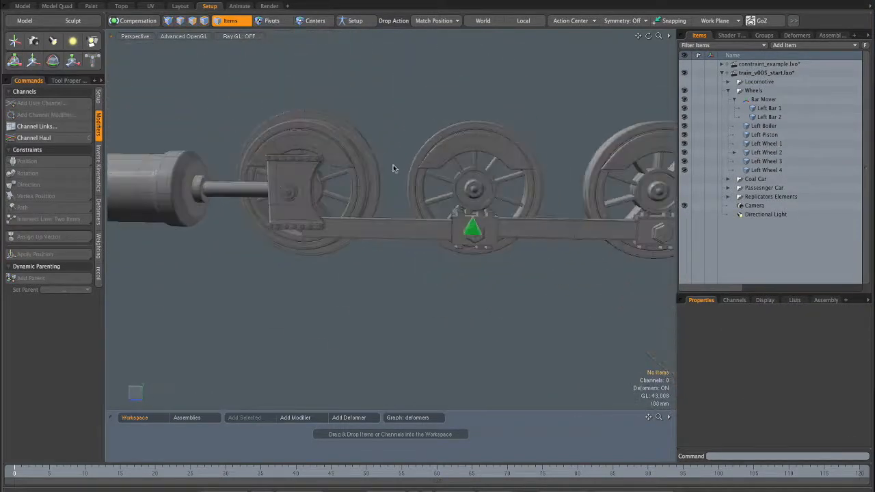
- Examine the connection between Left Boiler, Left Piston and Left Bar 1 in perspective and in the Right view
alt+shift+drag(476, 143, 375, 191)
alt+shift+drag(320, 182, 343, 178)
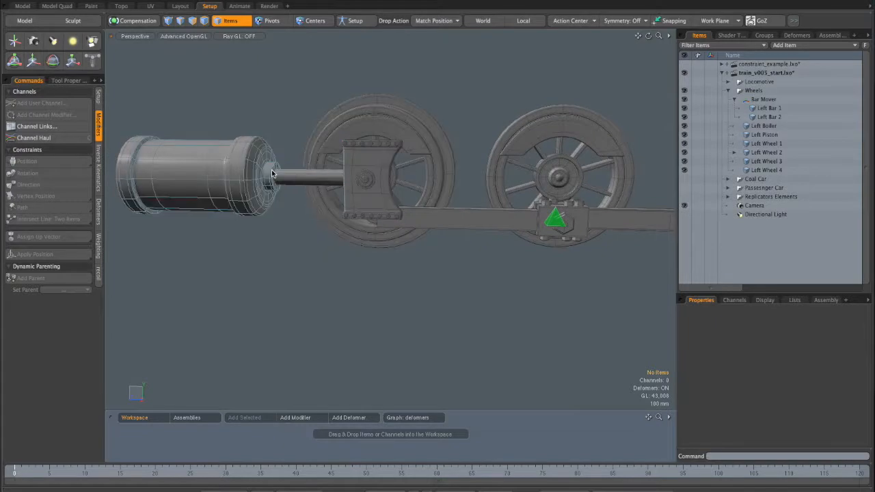
alt+drag(483, 168, 506, 231)
alt+drag(506, 231, 374, 229)
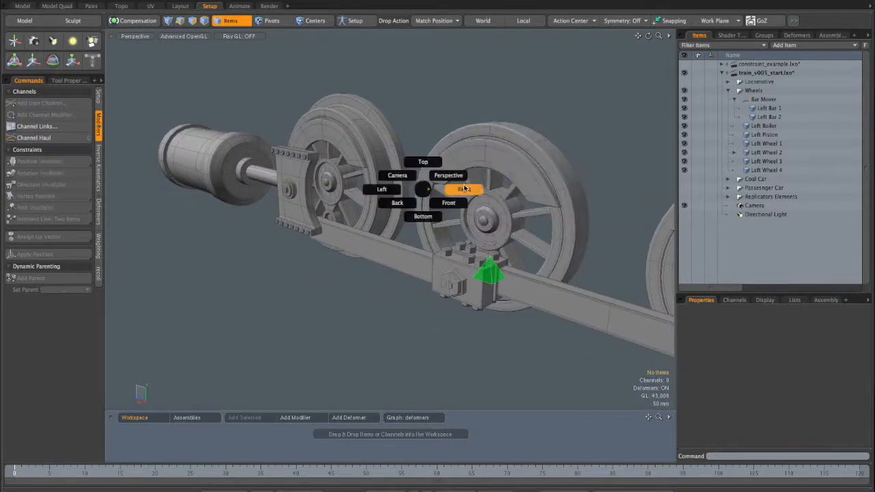
key(KP_3)
alt+shift+drag(416, 198, 440, 196)
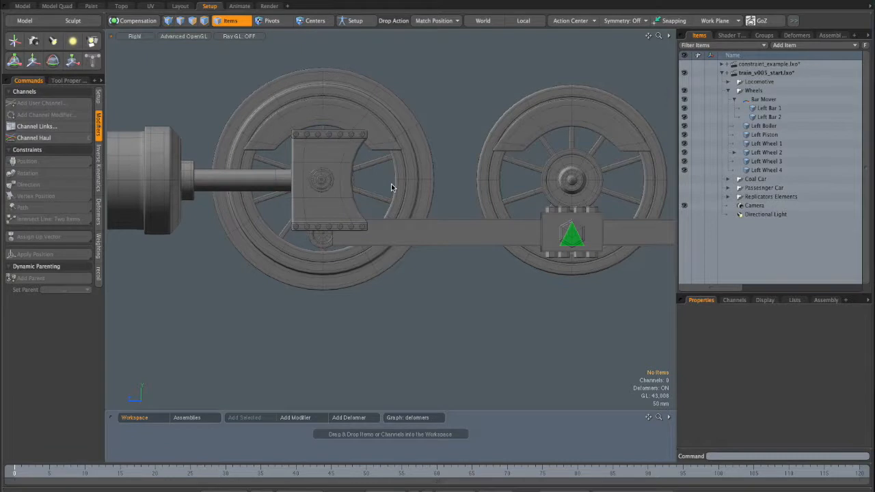
click(333, 162)
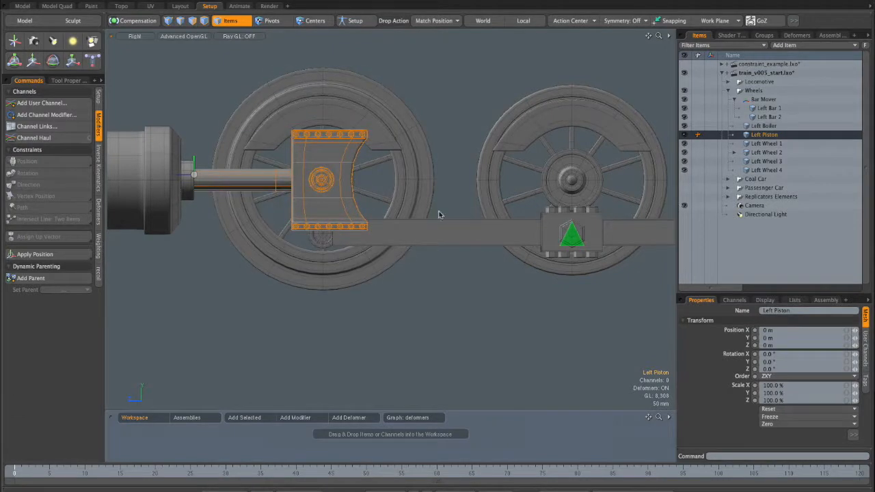
click(465, 233)
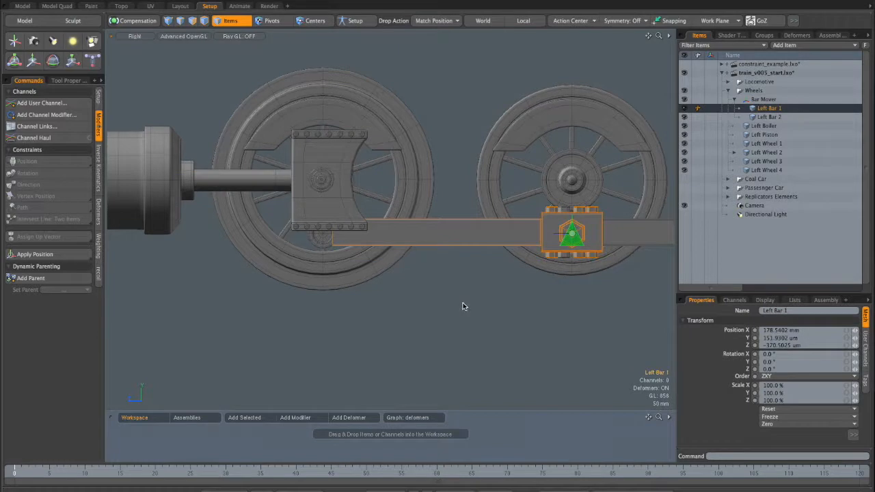
click(447, 138)
alt+shift+drag(459, 177, 435, 190)
alt+shift+drag(545, 253, 488, 255)
alt+shift+drag(488, 255, 430, 273)
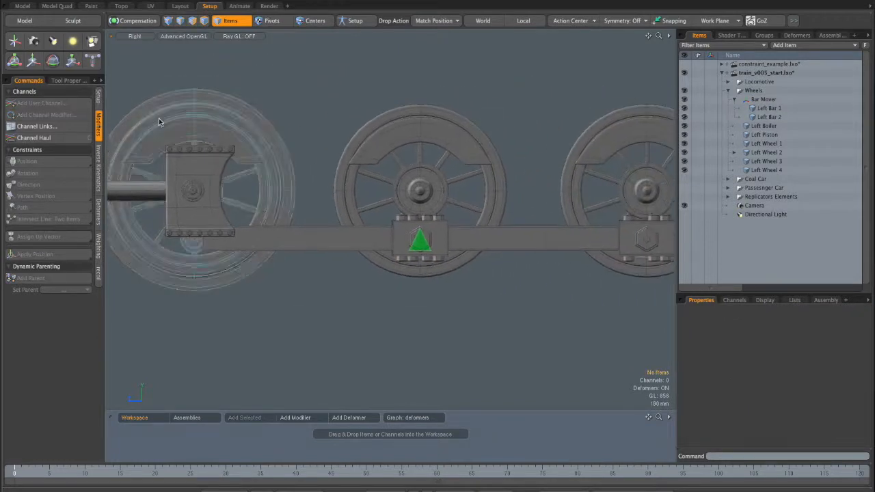
- Add a new locator and give it draw options with a User fill in blue (0.0, 0.0, 1.0)
click(14, 42)
drag(773, 295, 770, 146)
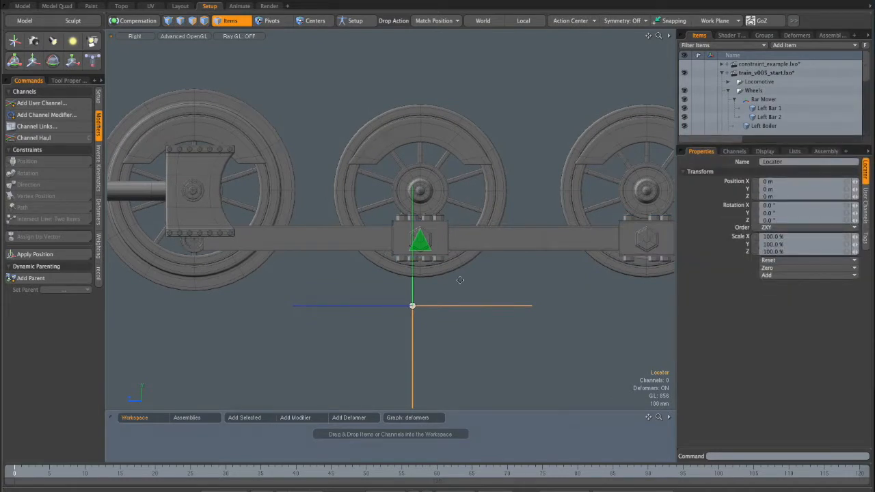
alt+shift+drag(448, 292, 495, 283)
click(765, 151)
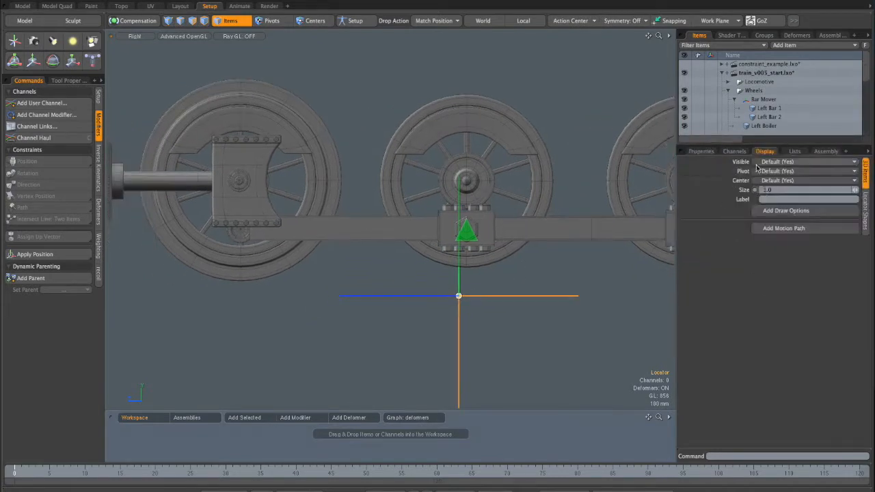
click(783, 212)
click(773, 250)
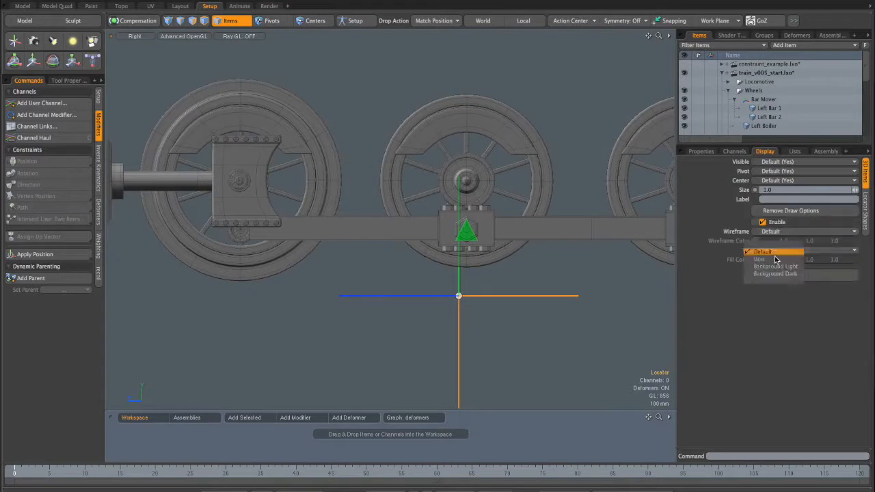
click(772, 267)
click(776, 261)
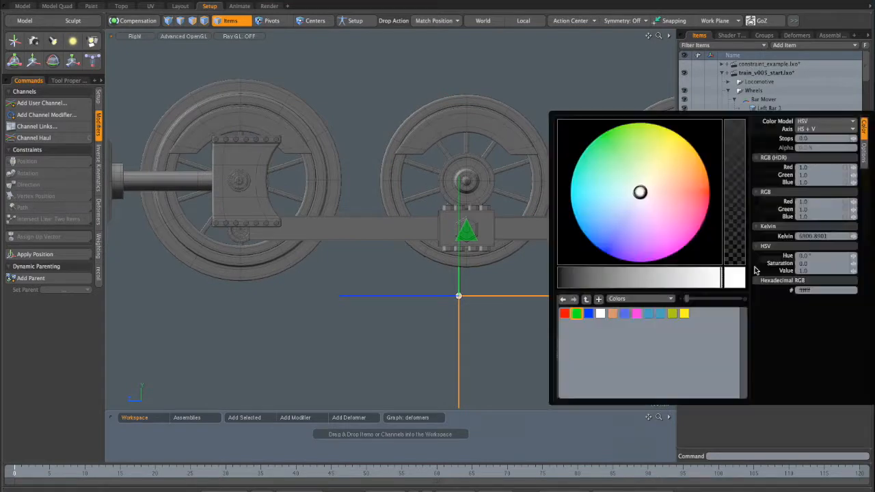
click(589, 314)
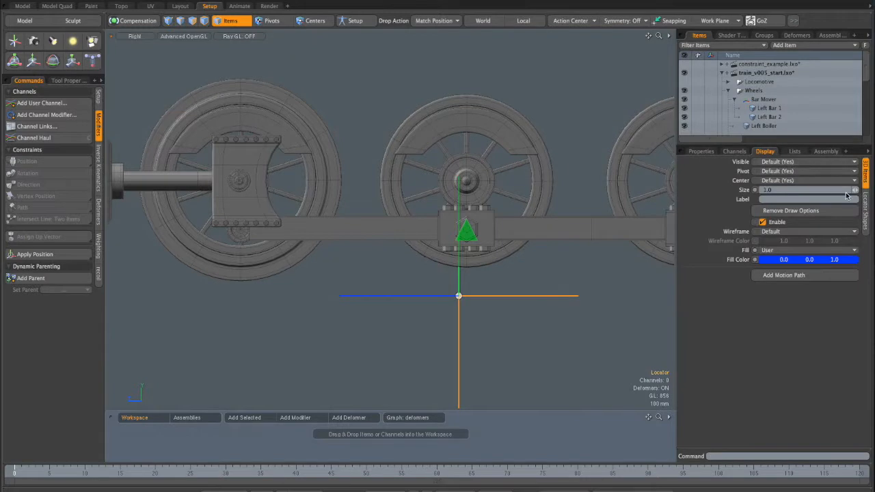
- Give the locator a custom Circle shape using the Replace style
click(777, 180)
click(776, 196)
click(865, 212)
click(785, 171)
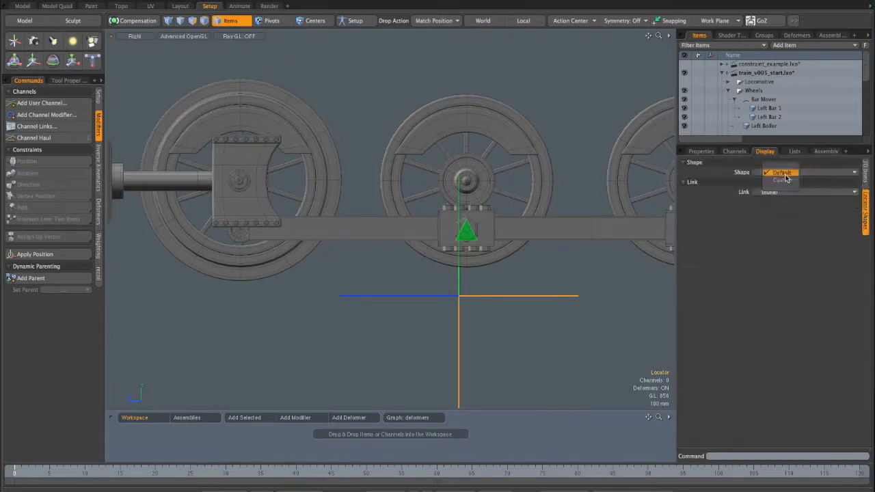
click(786, 173)
click(786, 182)
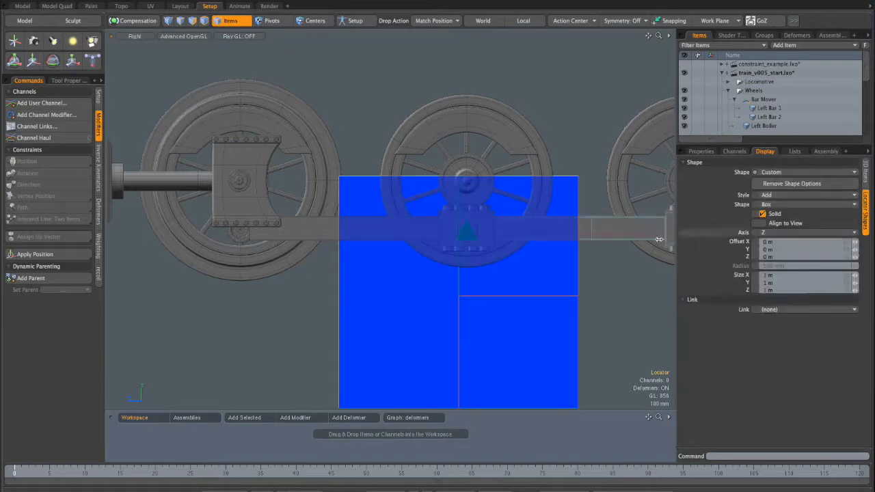
alt+shift+drag(596, 257, 596, 237)
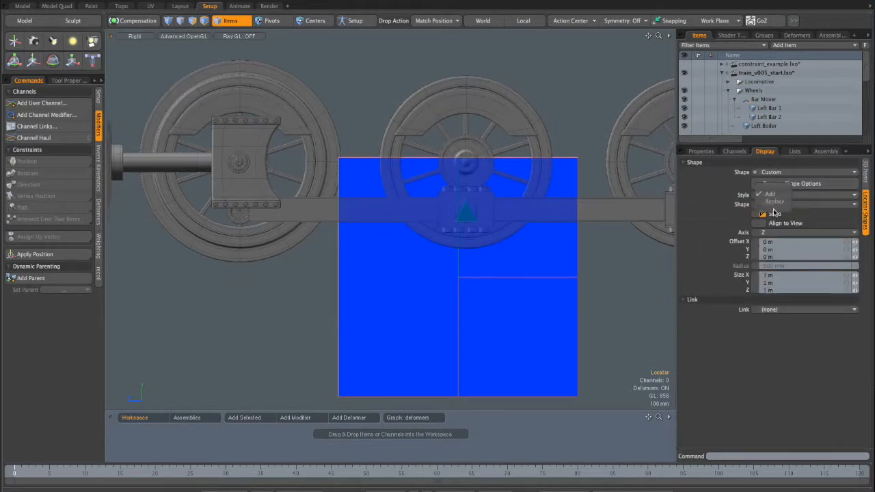
click(774, 202)
click(773, 205)
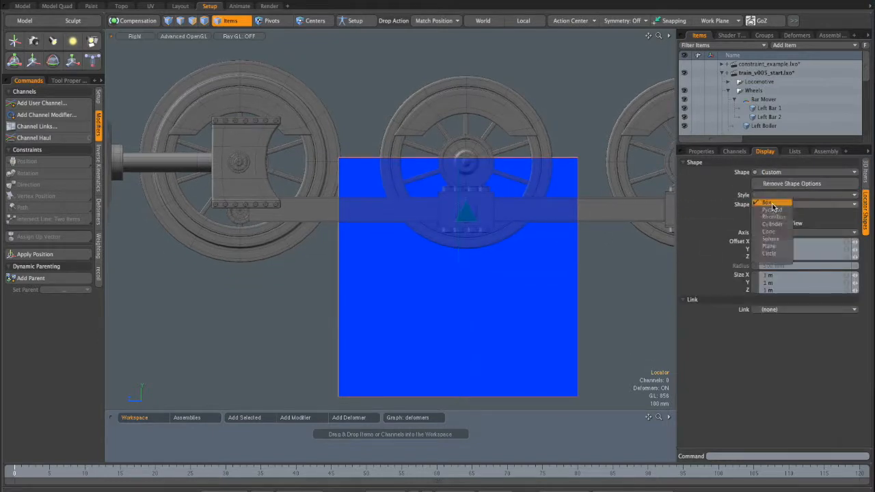
click(772, 253)
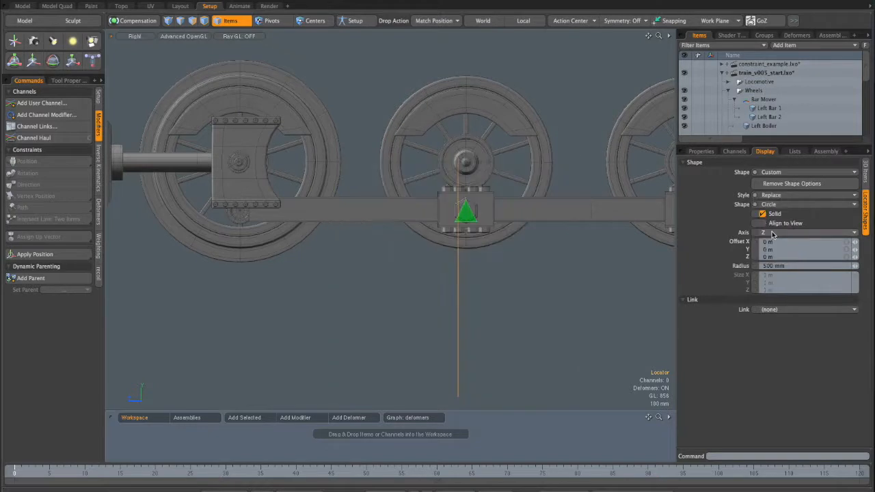
- Align the locator's circle to the X axis and set its radius to about 66.3 mm
click(776, 216)
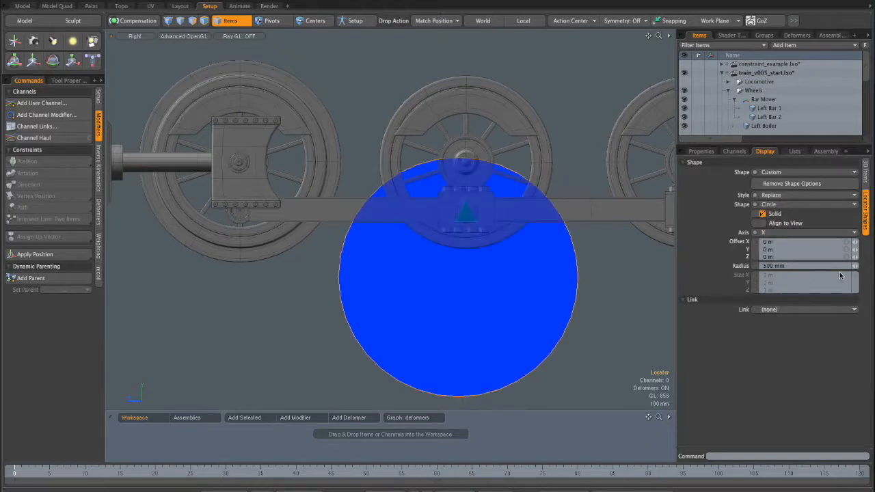
drag(854, 269, 817, 268)
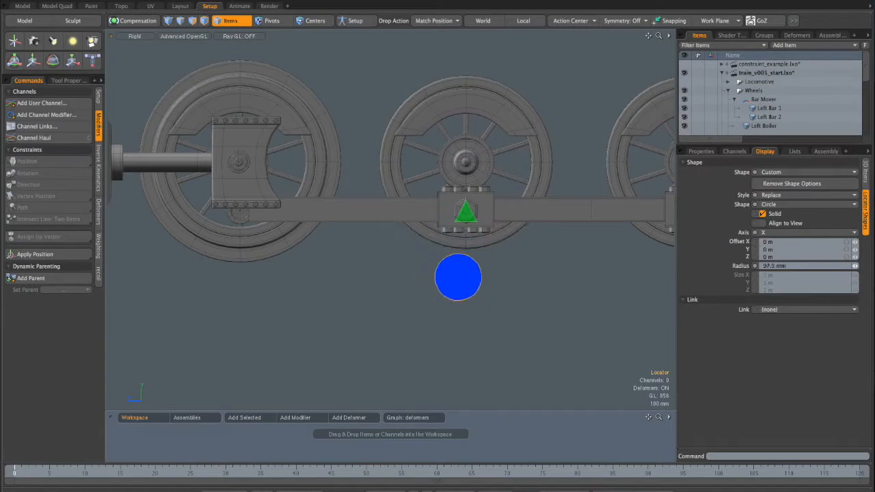
alt+drag(538, 288, 547, 252)
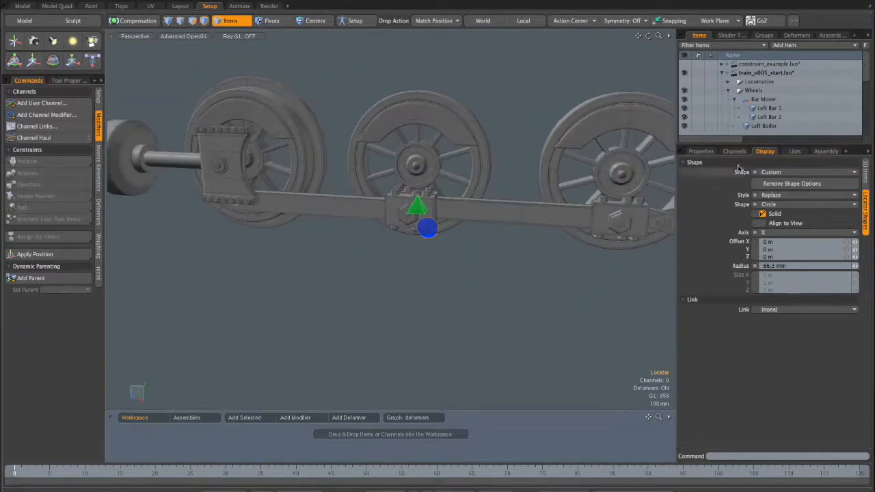
- Duplicate the blue circle locator and reselect the original one
drag(774, 143, 762, 247)
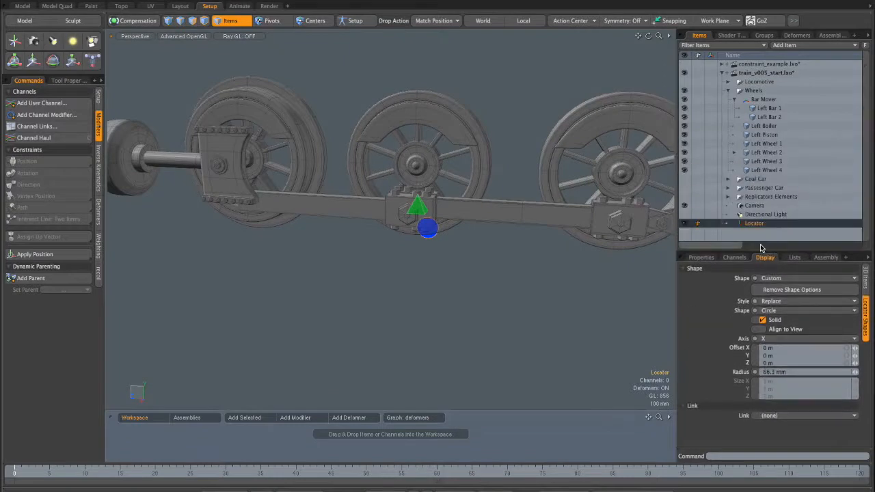
alt+drag(477, 227, 523, 138)
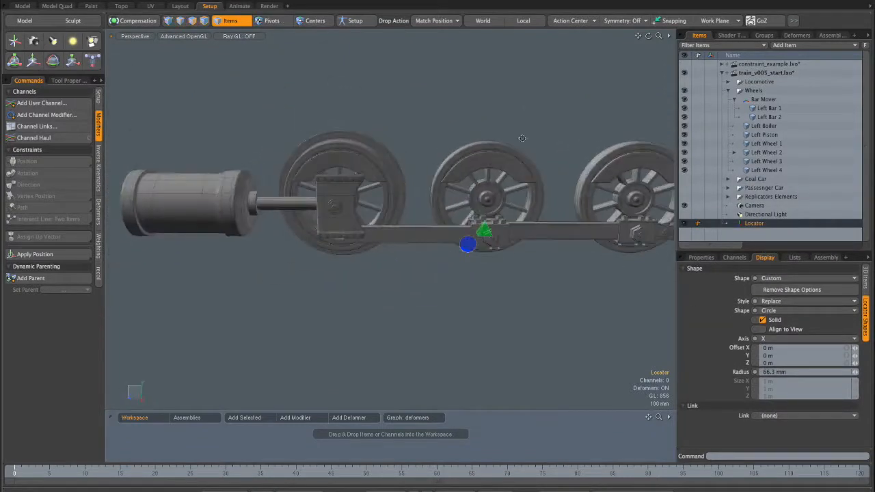
right_click(756, 224)
click(745, 359)
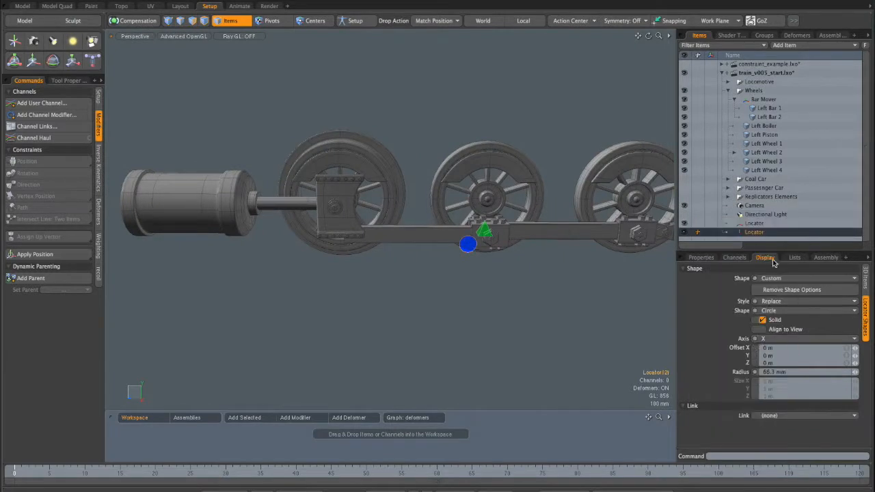
drag(773, 251, 771, 287)
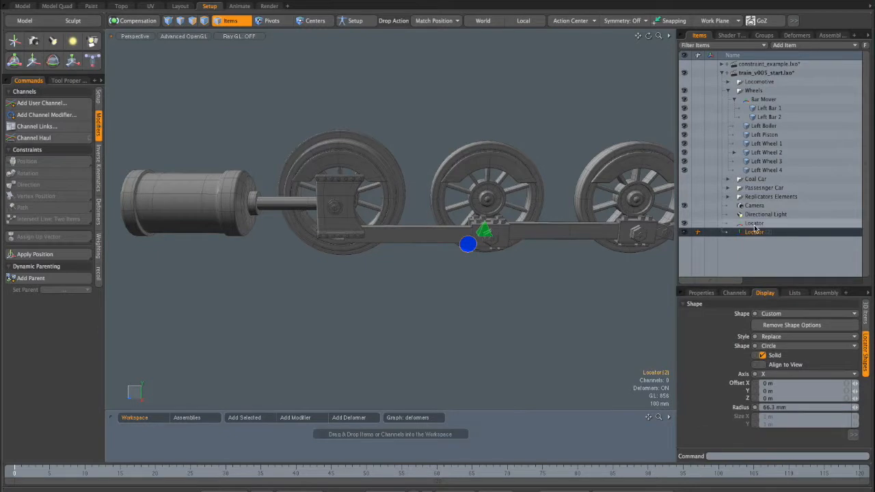
click(754, 225)
- Examine from above in perspective how Left Bar 1, Left Piston and Left Boiler line up along the side of the wheels
scroll(537, 228, up, 3)
alt+drag(538, 229, 509, 200)
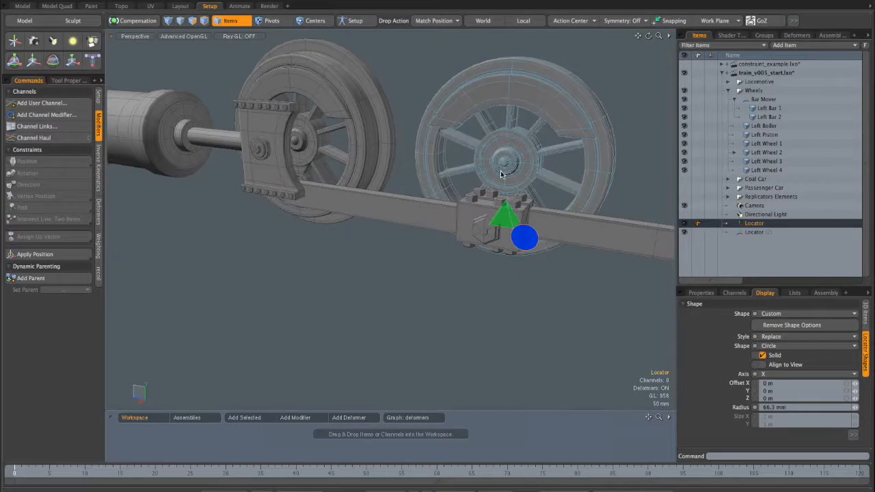
alt+drag(508, 199, 399, 233)
click(398, 233)
alt+drag(395, 203, 391, 228)
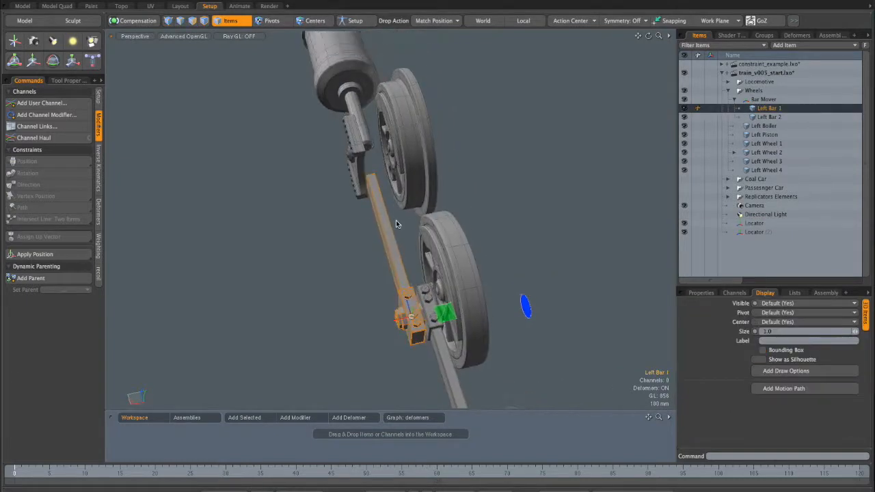
shift+click(359, 138)
alt+drag(358, 138, 406, 244)
shift+click(363, 105)
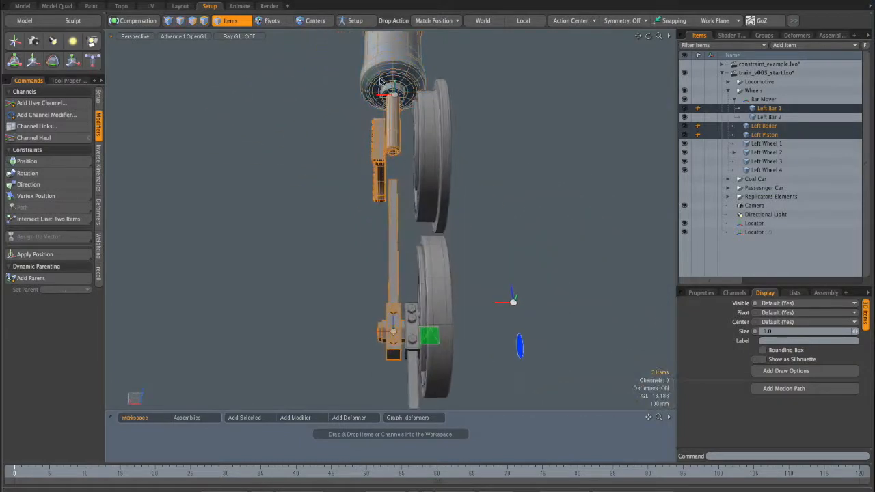
alt+shift+drag(392, 315, 409, 291)
click(423, 322)
click(379, 218)
alt+drag(394, 219, 382, 332)
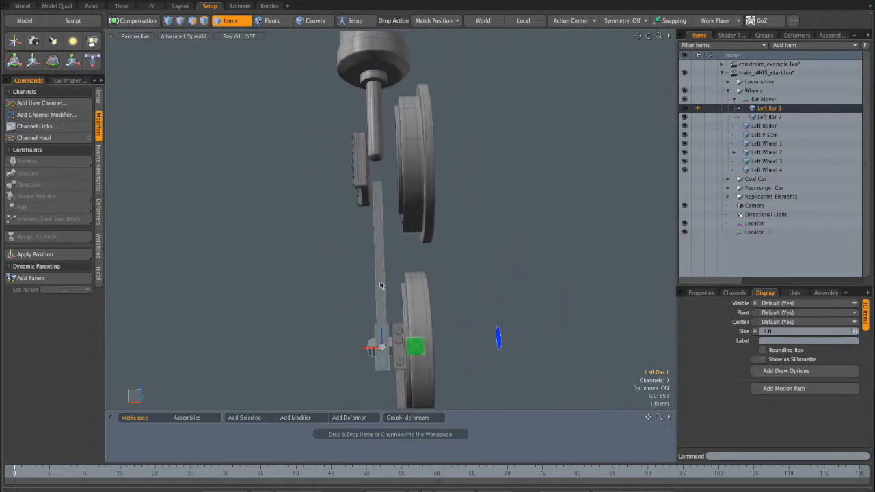
alt+drag(384, 146, 376, 130)
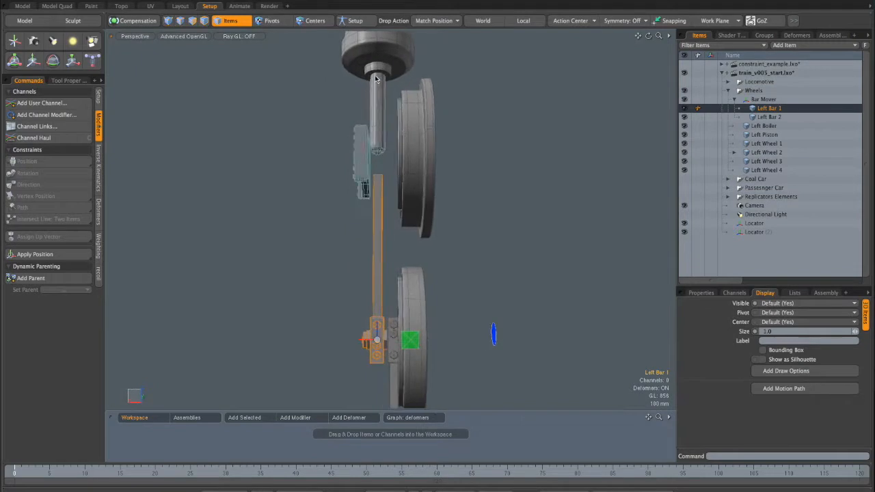
click(376, 109)
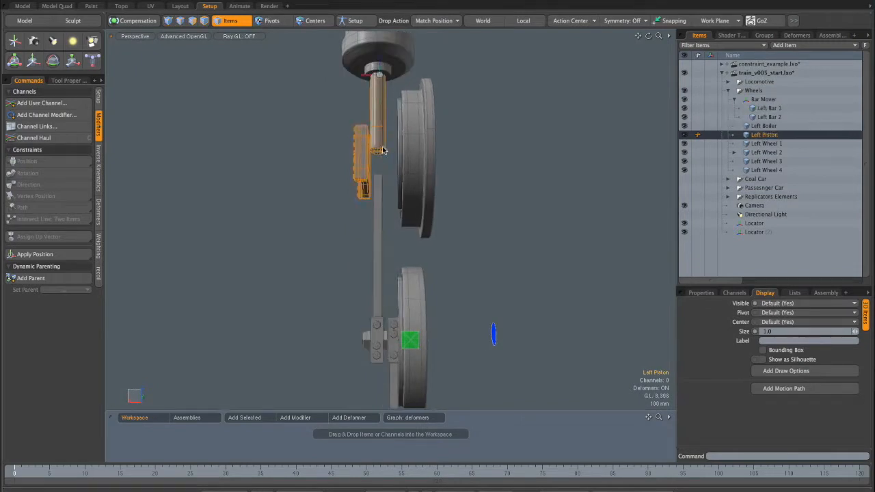
alt+drag(380, 132, 394, 231)
- Compare the center positions of Left Bar 1 and Left Piston in the Top view
click(451, 351)
alt+shift+drag(394, 231, 423, 229)
click(486, 228)
key(KP_1)
scroll(427, 226, down, 3)
alt+drag(414, 147, 399, 237)
scroll(410, 188, up, 8)
mouse_move(411, 199)
alt+mouse_down()
mouse_move(457, 234)
mouse_move(411, 203)
alt+mouse_up()
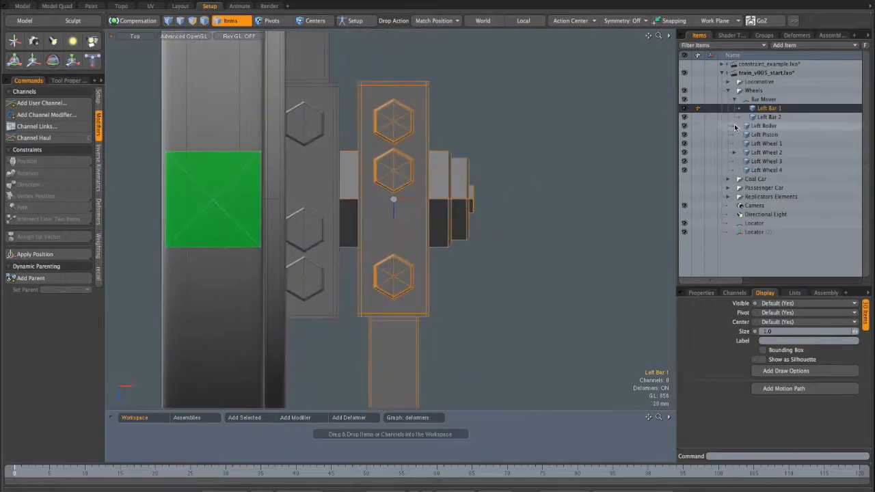
scroll(486, 207, down, 4)
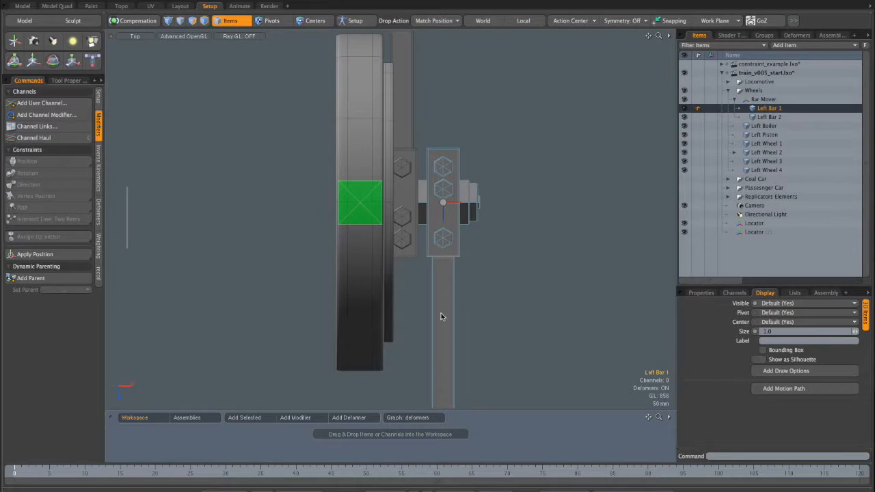
alt+shift+drag(441, 380, 425, 172)
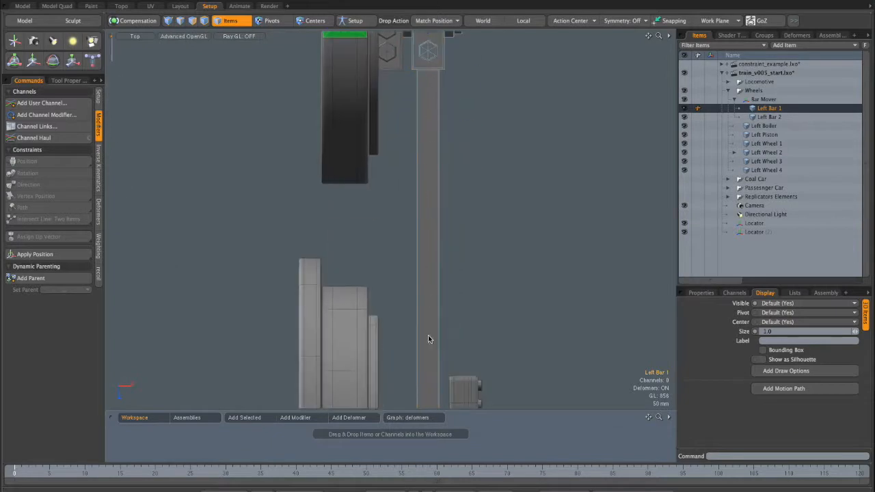
scroll(425, 361, down, 3)
alt+shift+drag(424, 365, 405, 80)
click(406, 219)
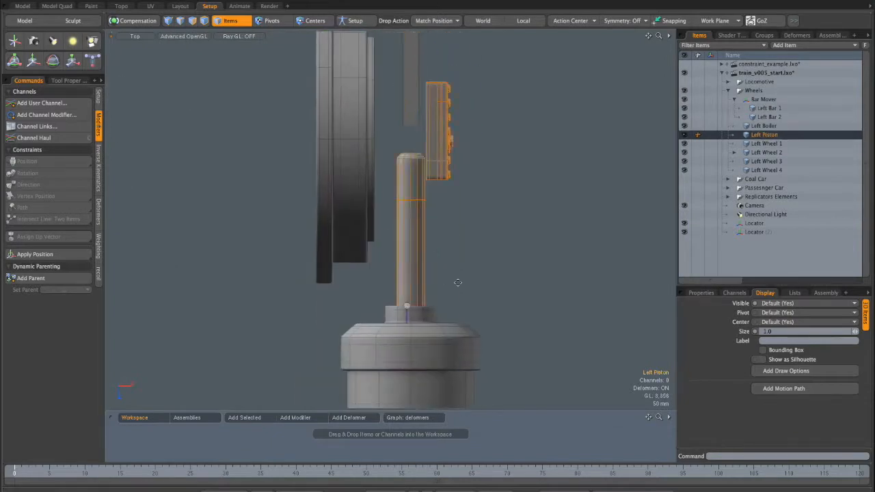
scroll(442, 277, up, 3)
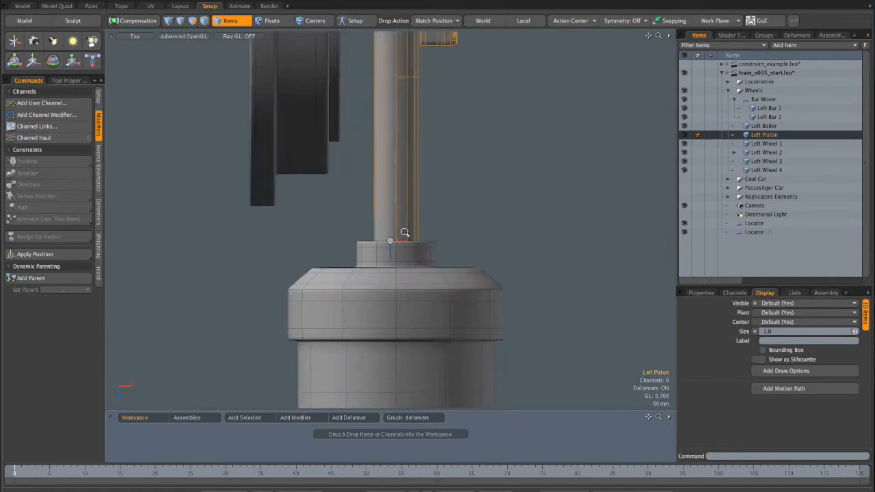
- Examine where the Left Piston's center sits relative to its rod and the Left Boiler, in the Top and Perspective views
scroll(408, 233, up, 5)
scroll(355, 281, up, 1)
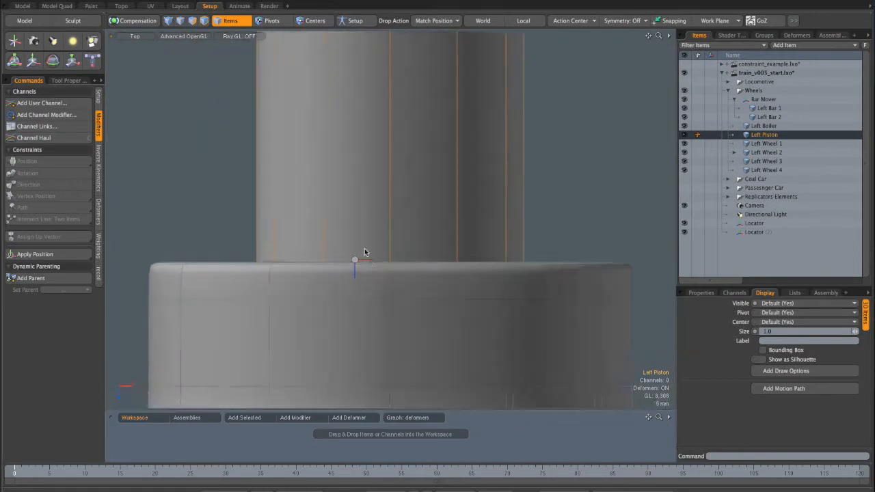
click(362, 271)
key(shift+a)
ctrl+alt+drag(454, 281, 403, 216)
click(430, 244)
click(402, 273)
key(KP_Decimal)
key(ctrl+z)
alt+drag(482, 231, 428, 262)
click(390, 235)
alt+drag(390, 234, 433, 254)
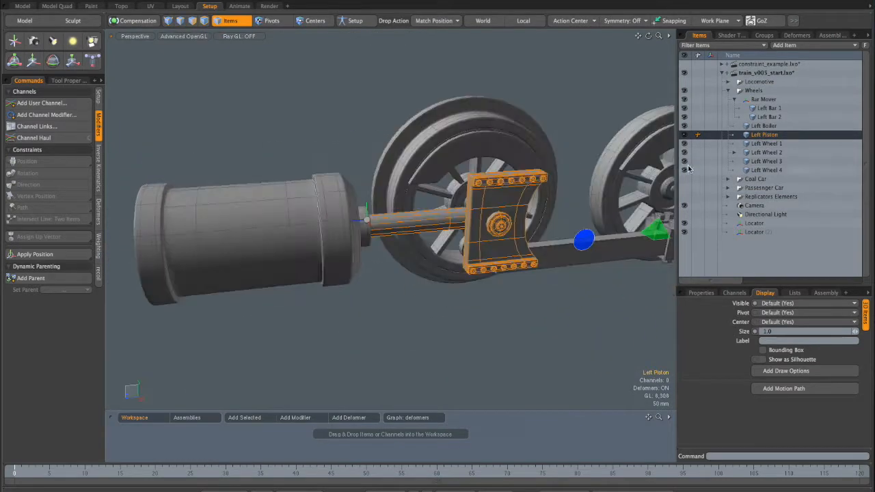
- Hide Left Boiler and select the edge loop around the free end of the Left Piston's rod
click(685, 127)
alt+drag(417, 195, 416, 238)
key(2)
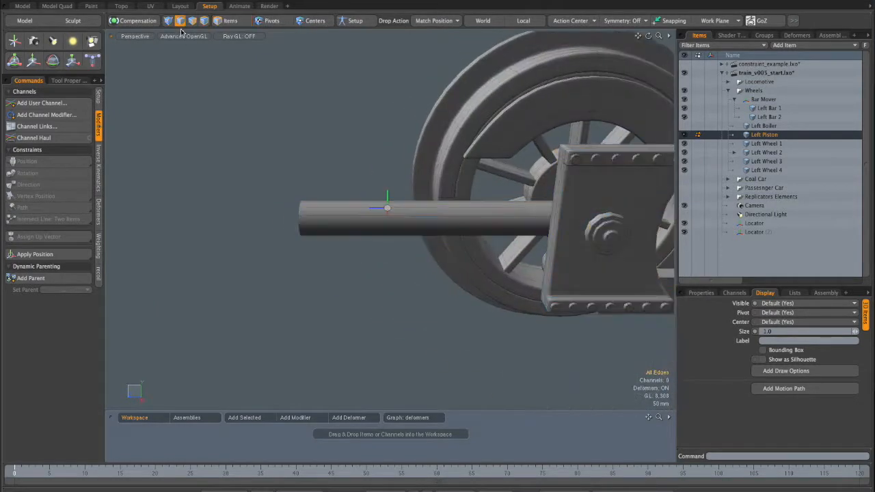
right_drag(278, 180, 343, 263)
alt+drag(337, 248, 389, 229)
scroll(356, 197, up, 4)
double_click(365, 197)
alt+drag(365, 199, 391, 205)
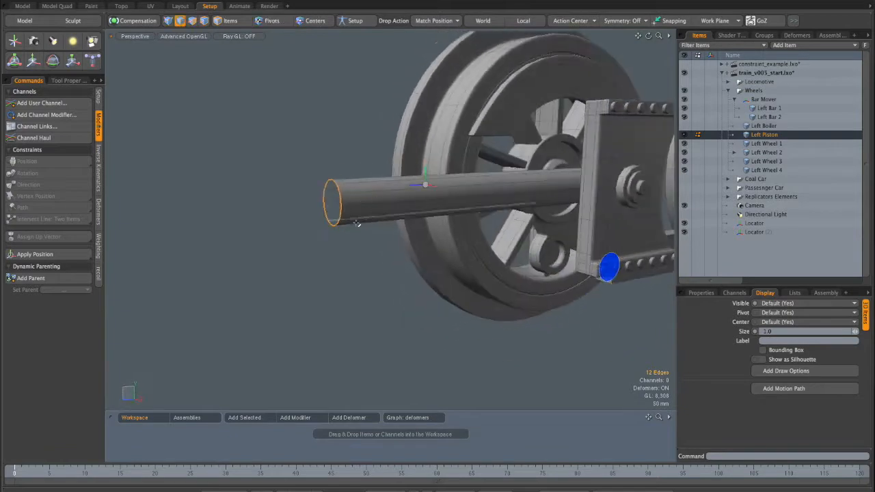
- Align the work plane to the selected rod-end edges and turn on drawing of the work plane axes
click(711, 22)
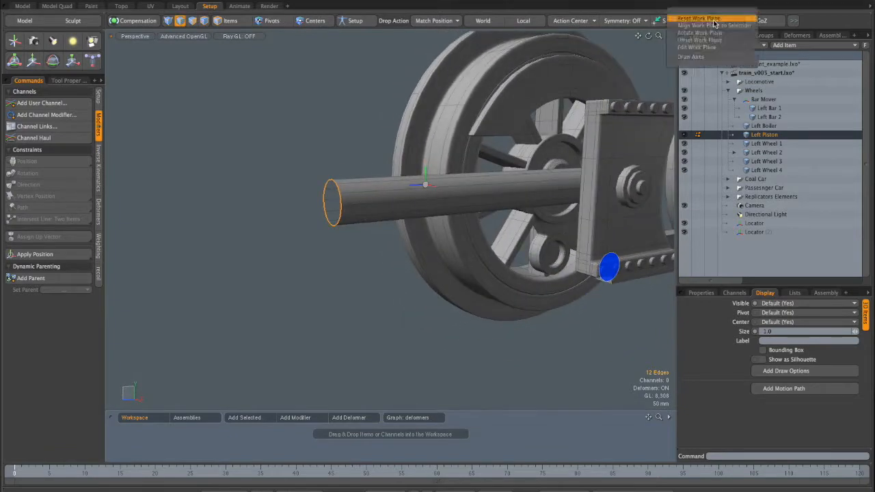
click(711, 26)
alt+drag(427, 202, 427, 252)
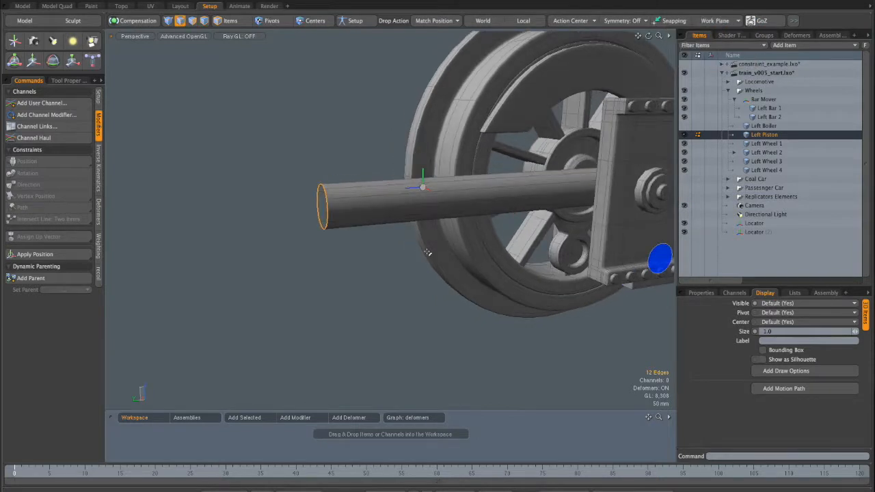
alt+drag(522, 141, 382, 178)
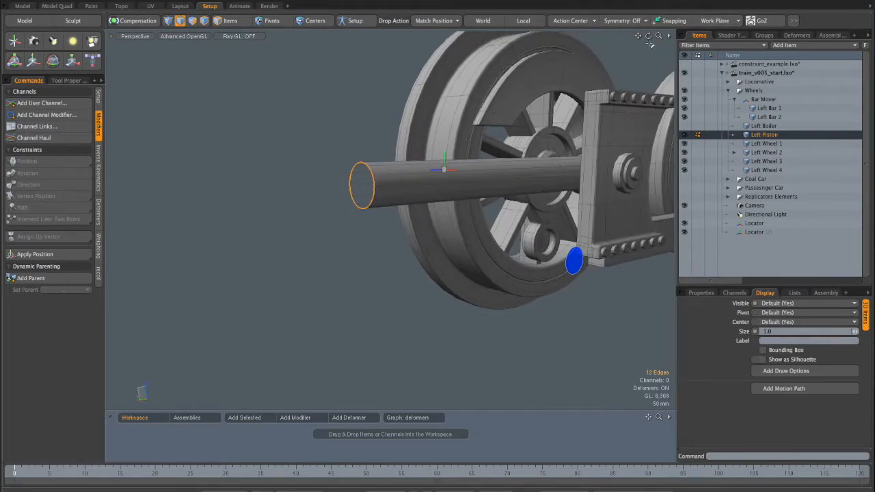
click(717, 25)
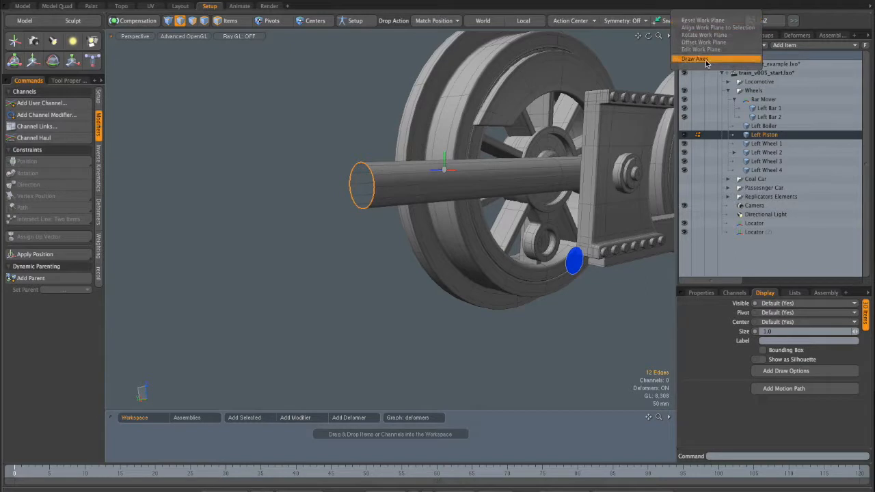
click(717, 23)
alt+drag(411, 185, 538, 196)
alt+drag(487, 187, 501, 157)
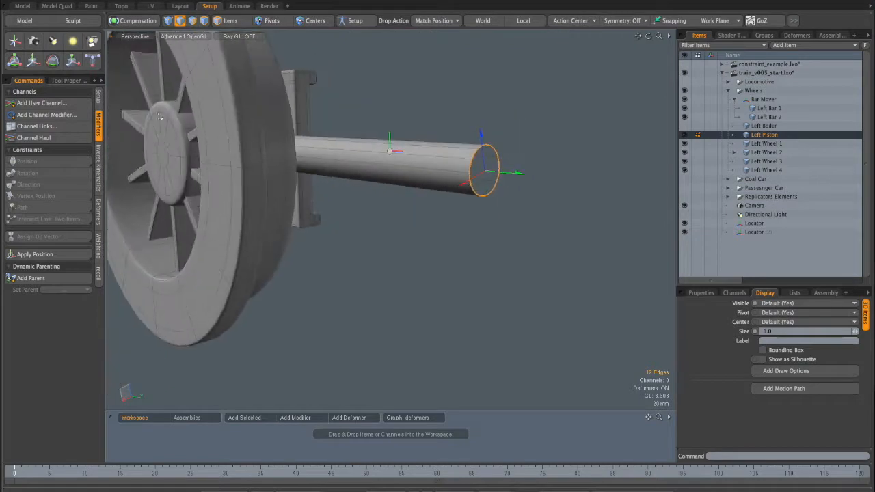
- Set the Left Piston's center to the work plane position at the end of its rod
click(755, 224)
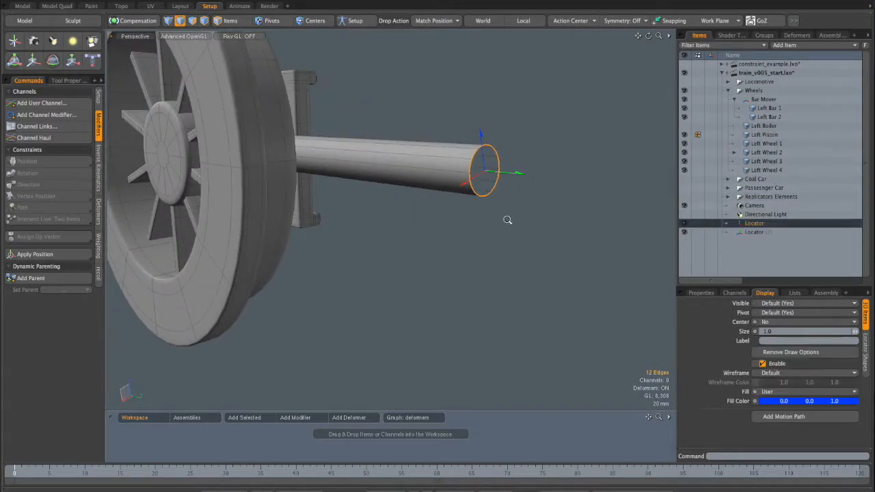
click(231, 20)
click(431, 155)
alt+drag(431, 155, 441, 170)
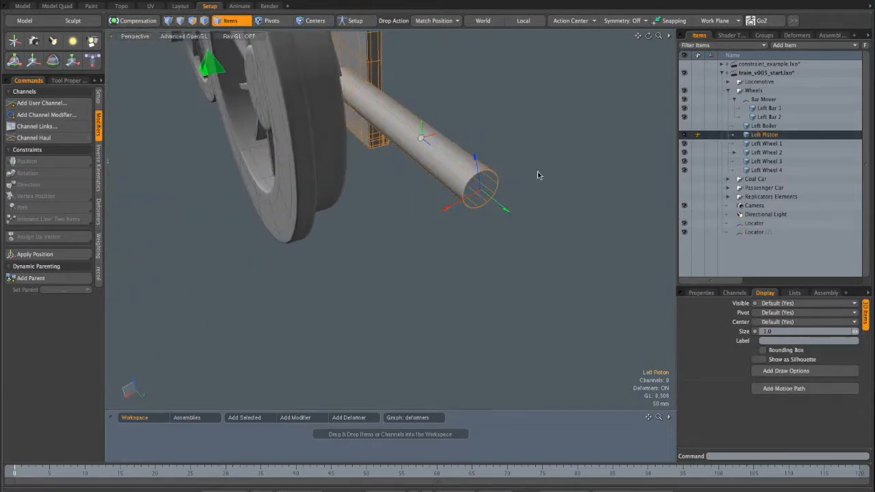
click(313, 21)
alt+drag(453, 165, 330, 189)
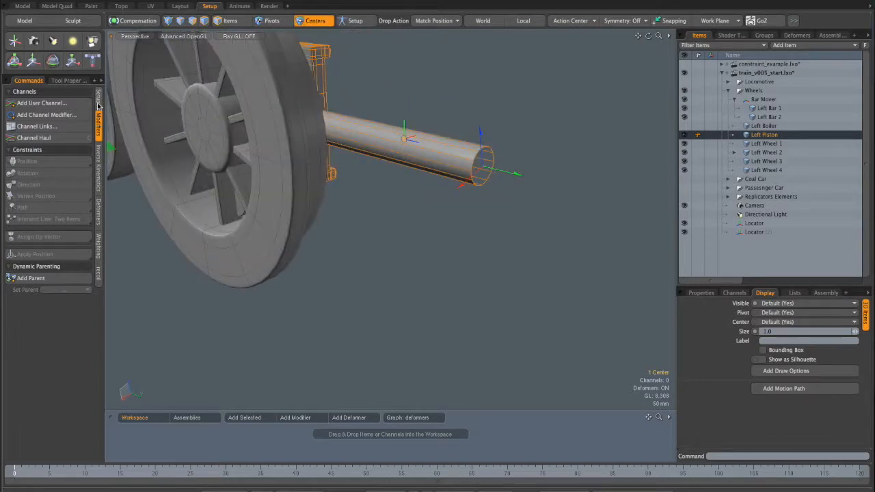
click(99, 97)
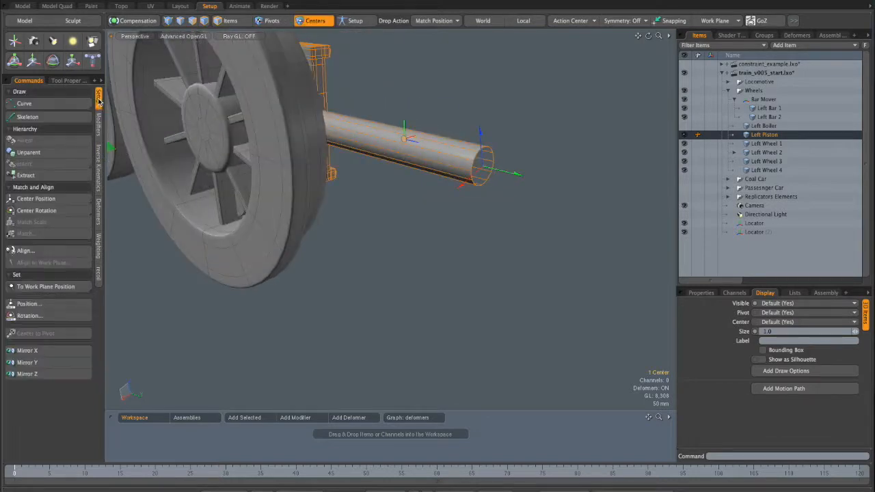
click(80, 288)
alt+drag(349, 212, 487, 138)
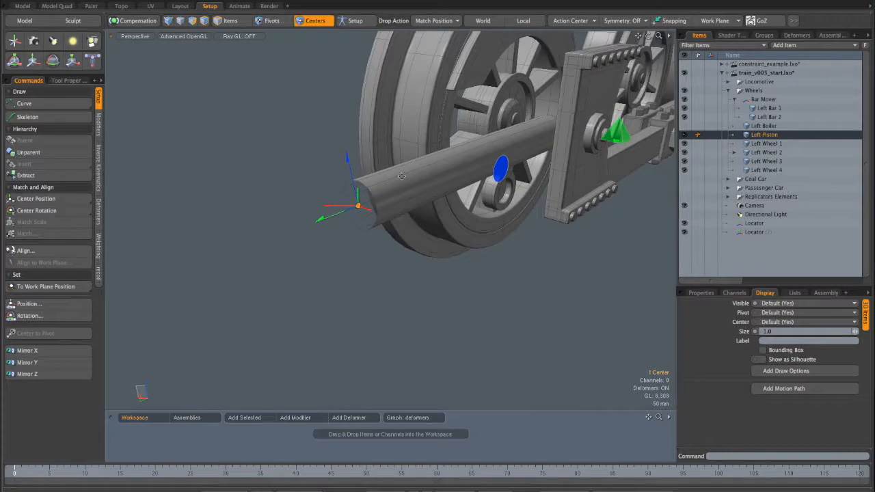
alt+drag(351, 204, 369, 191)
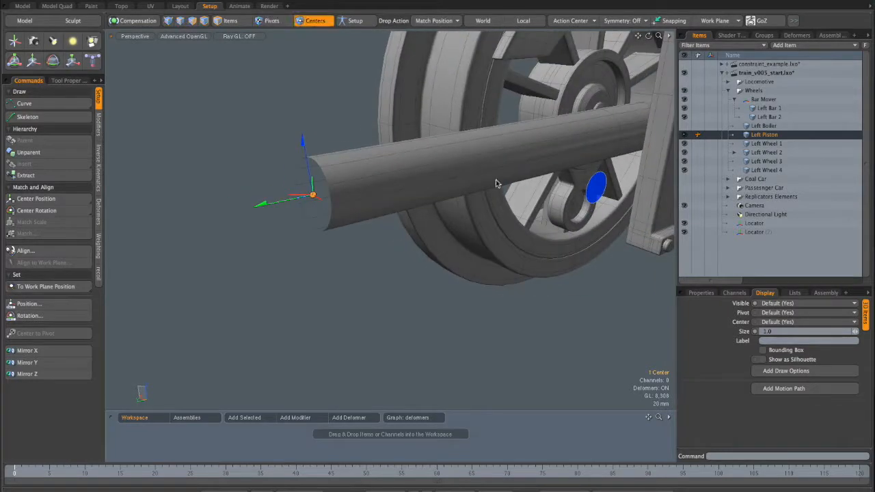
- Reset the work plane and make Left Boiler visible again
click(713, 21)
click(706, 20)
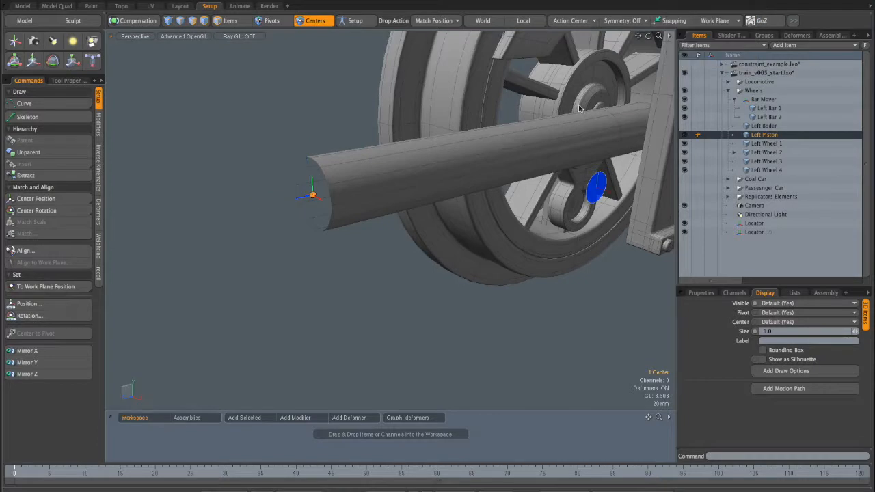
scroll(411, 207, down, 5)
alt+drag(410, 207, 573, 164)
click(684, 126)
alt+drag(385, 188, 335, 187)
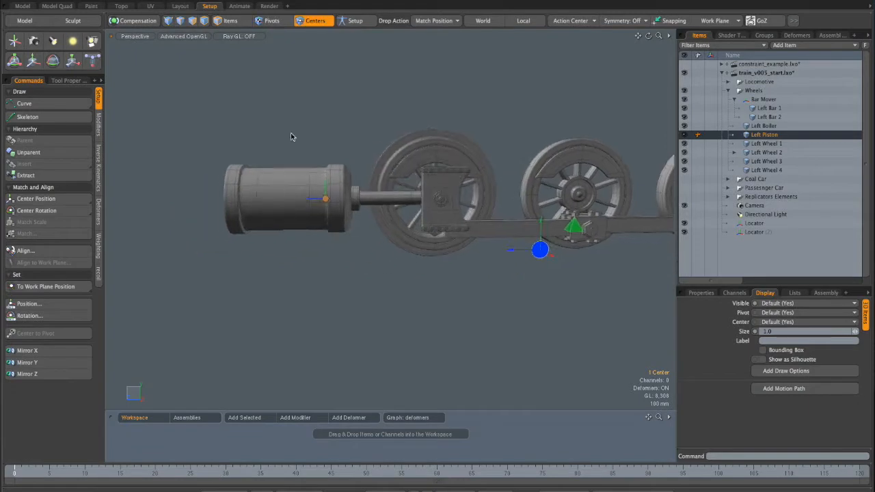
- Select the ring of polygons around the middle of the Left Boiler's cylinder
click(232, 21)
click(294, 189)
alt+drag(294, 189, 407, 186)
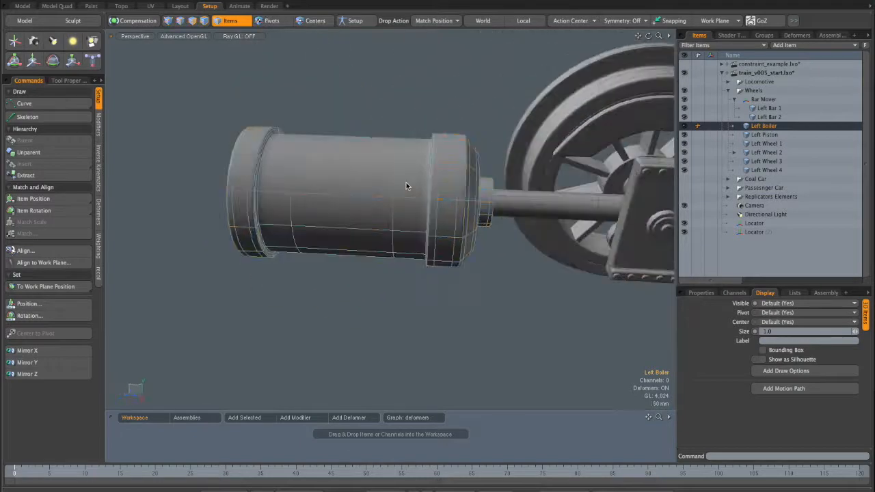
click(194, 22)
drag(361, 159, 358, 218)
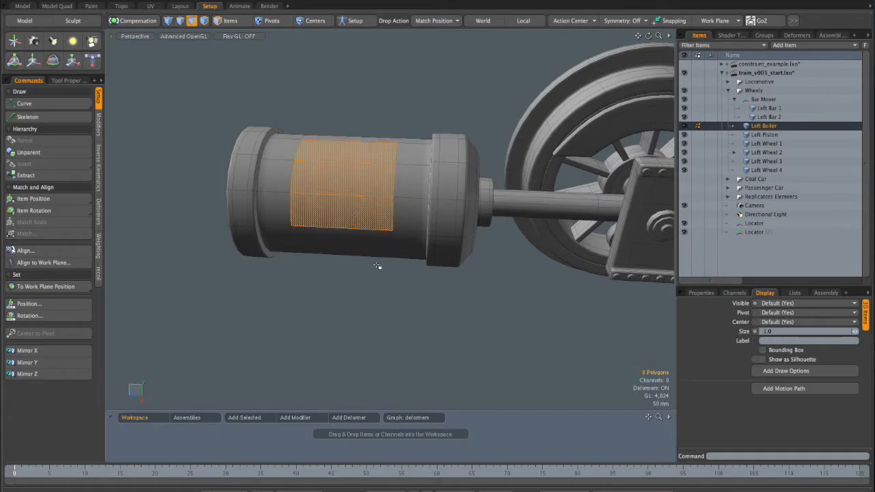
drag(375, 266, 378, 255)
alt+drag(315, 206, 635, 77)
- Align the work plane to the selected boiler polygons and set the Left Boiler's center to the work plane position
click(714, 23)
click(716, 28)
ctrl+alt+drag(533, 155, 482, 198)
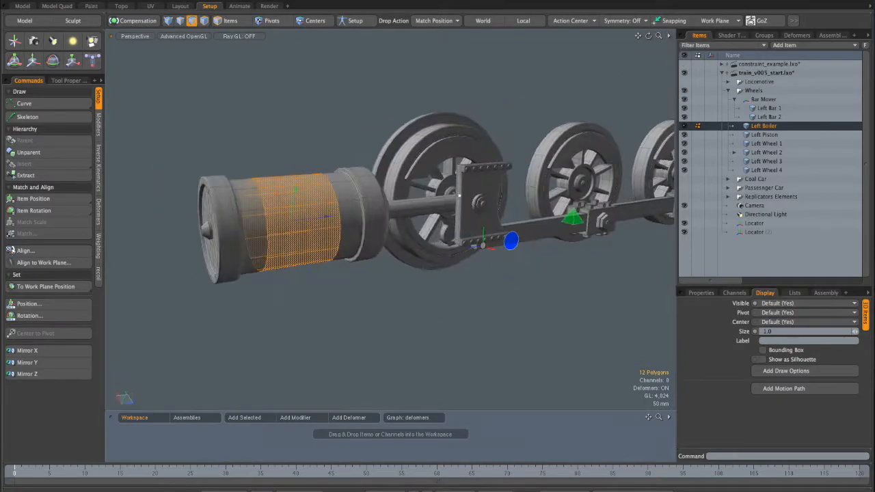
click(315, 21)
alt+drag(499, 278, 488, 243)
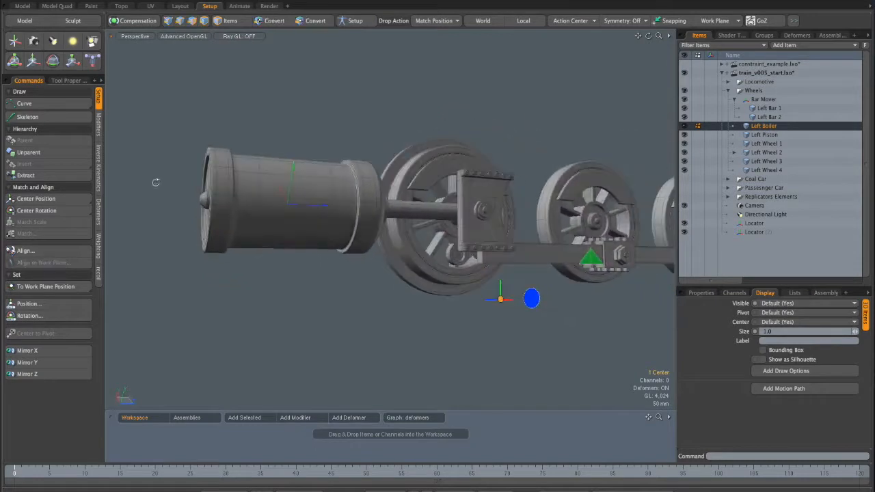
alt+drag(299, 209, 343, 219)
- Reset the work plane and turn off drawing of its axes
click(722, 22)
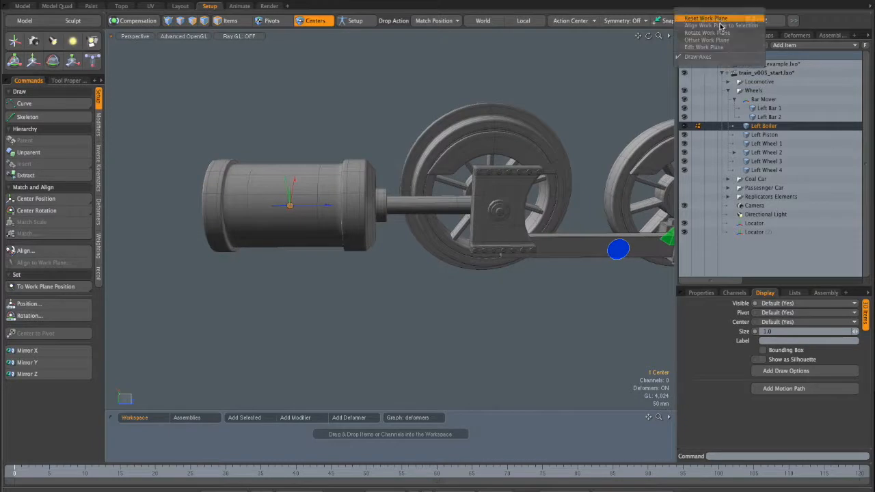
alt+drag(442, 193, 435, 260)
click(501, 164)
scroll(501, 165, down, 5)
scroll(504, 250, up, 5)
alt+drag(489, 250, 509, 213)
right_click(515, 162)
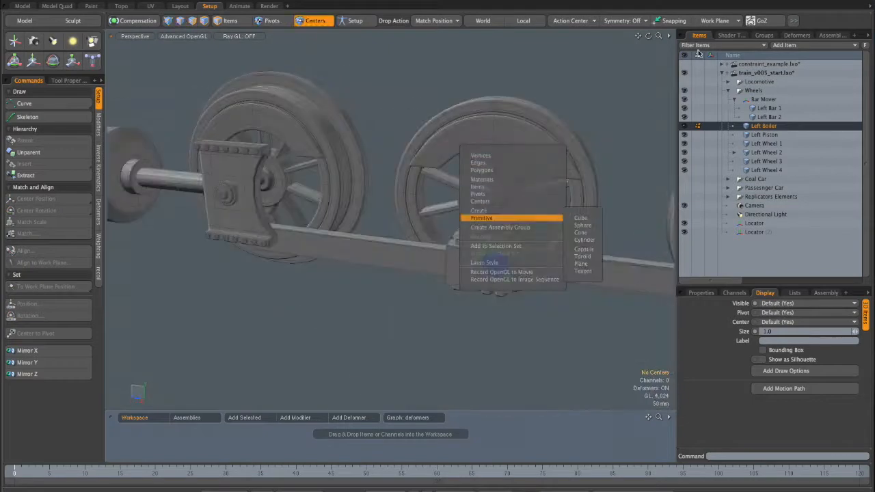
click(714, 23)
click(588, 146)
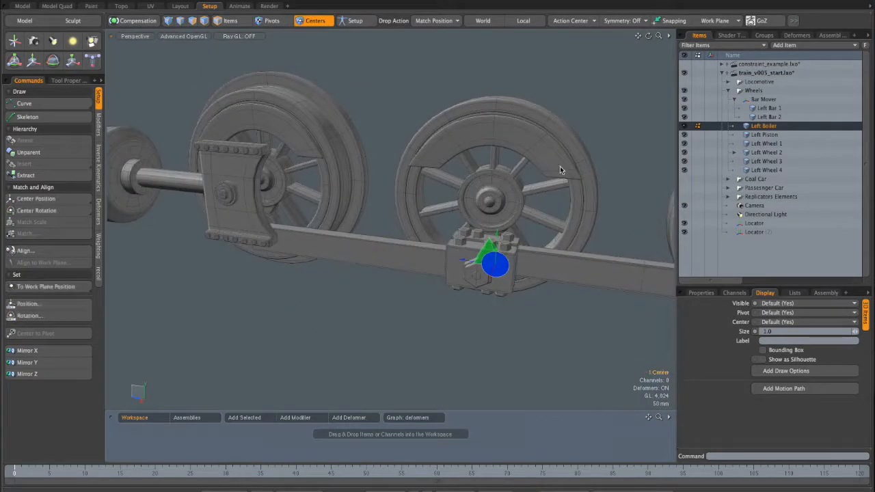
click(713, 20)
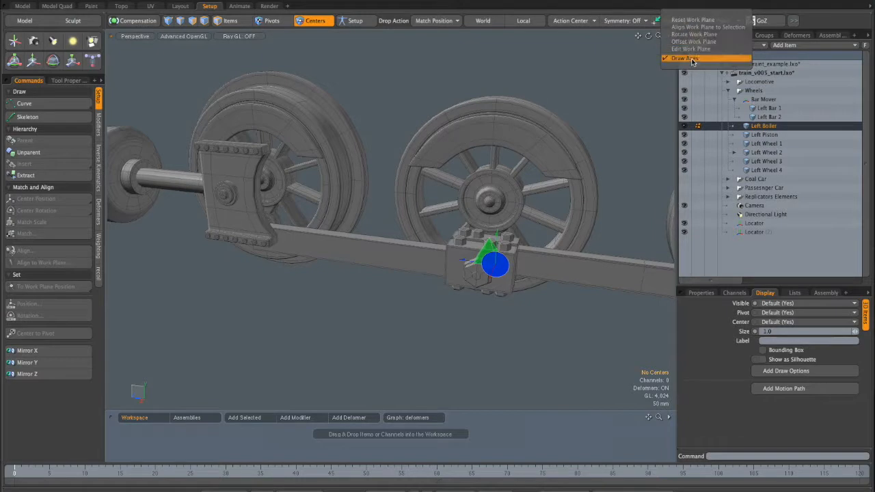
click(694, 60)
- Examine from several angles how the boiler, piston, connecting bars and wheels line up
scroll(506, 192, down, 3)
alt+drag(506, 193, 507, 152)
alt+drag(530, 242, 487, 162)
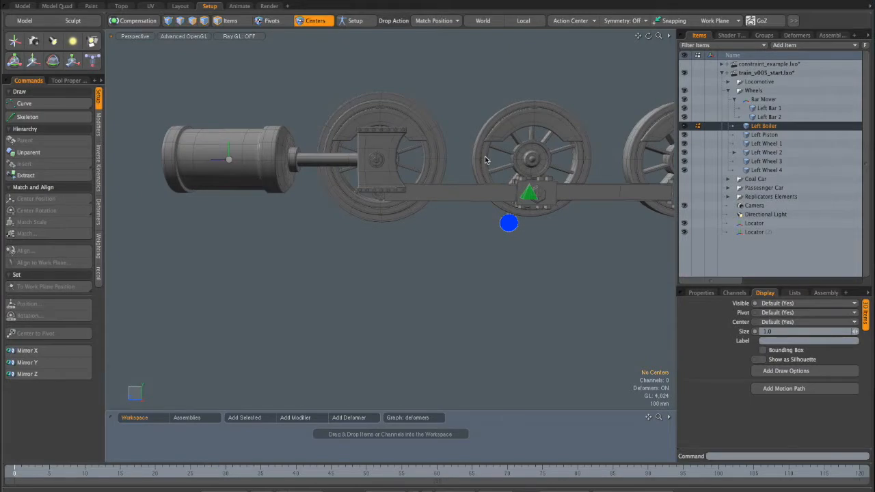
alt+shift+drag(511, 145, 436, 195)
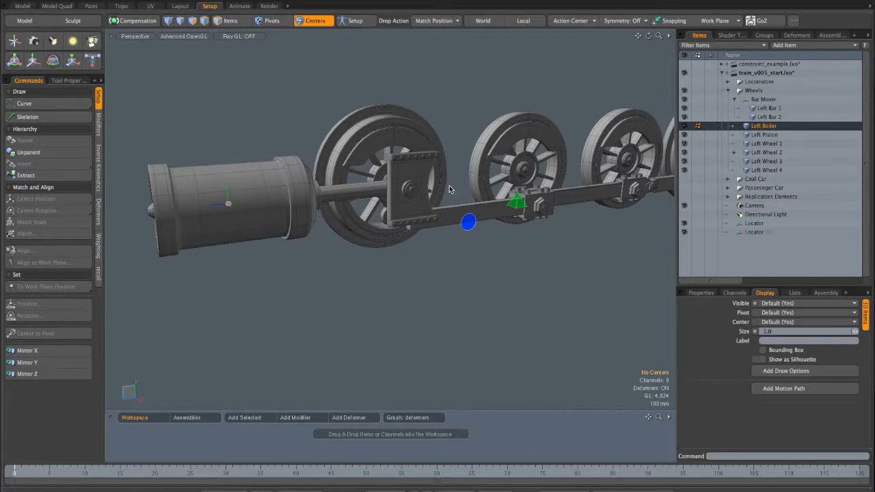
alt+drag(471, 185, 499, 179)
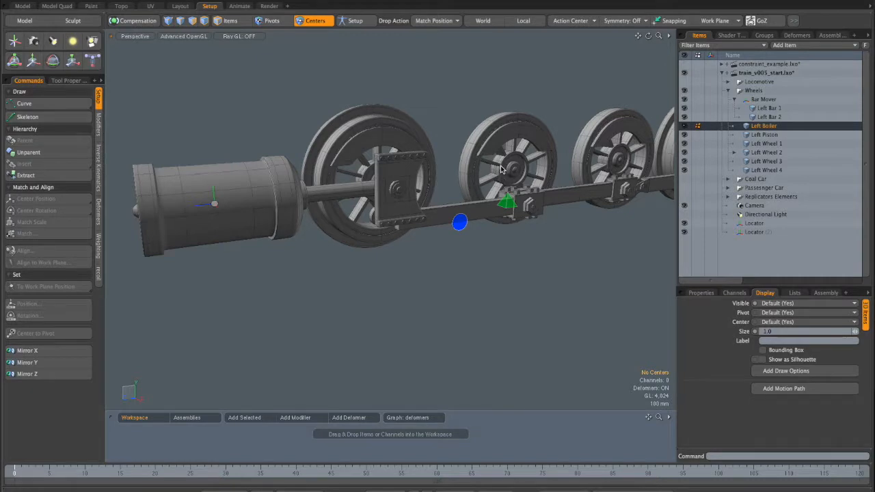
alt+drag(530, 253, 469, 251)
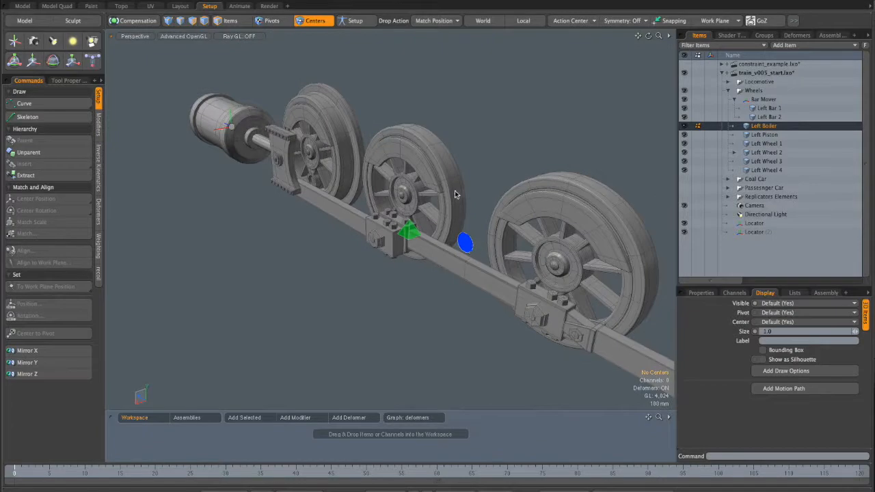
mouse_move(453, 250)
alt+mouse_down()
mouse_move(444, 259)
mouse_move(467, 250)
alt+mouse_up()
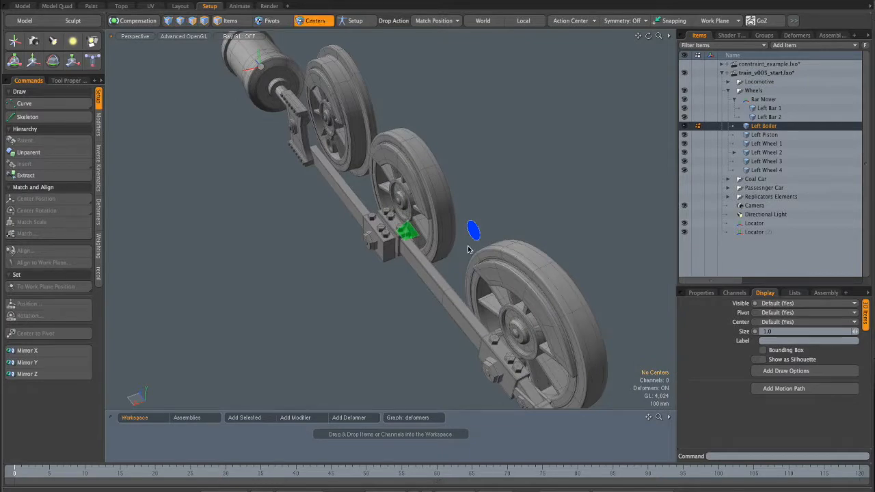
alt+drag(523, 206, 376, 218)
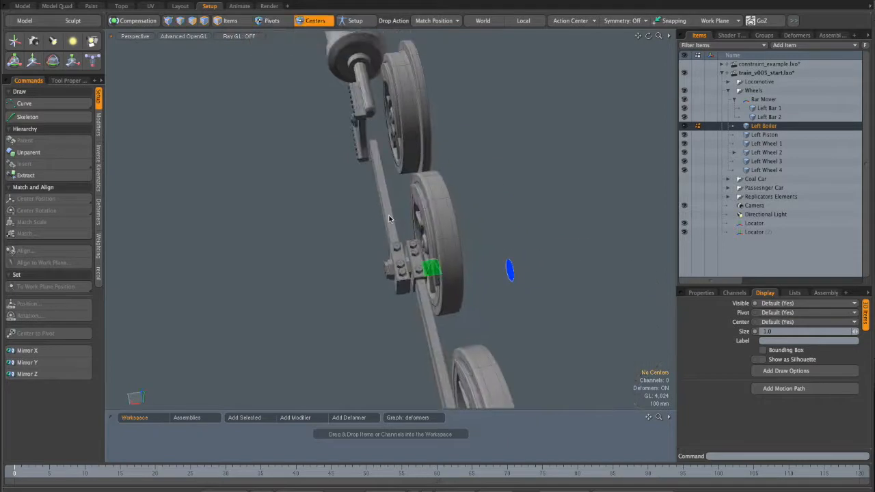
- Select Left Bar 1 and Left Piston together as items and inspect the bar's hinge and its offset from the piston
key(5)
click(388, 221)
shift+click(370, 111)
alt+shift+drag(380, 114, 495, 236)
alt+drag(495, 237, 469, 204)
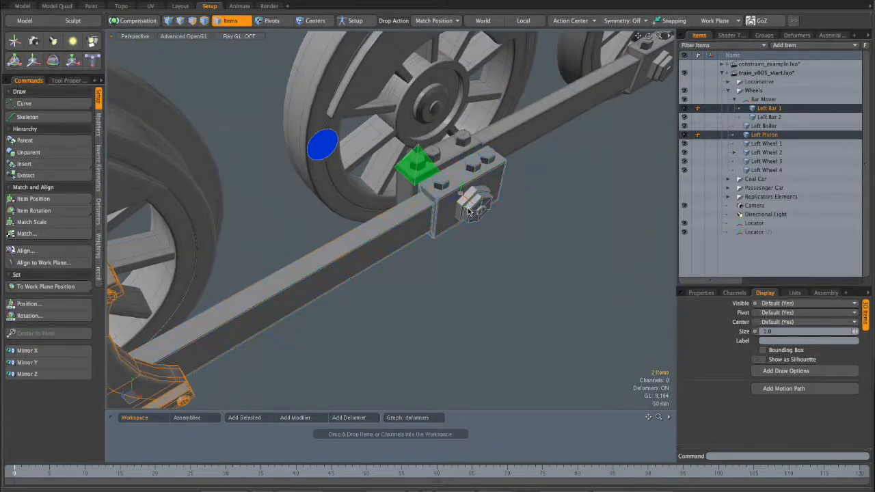
alt+drag(438, 147, 369, 197)
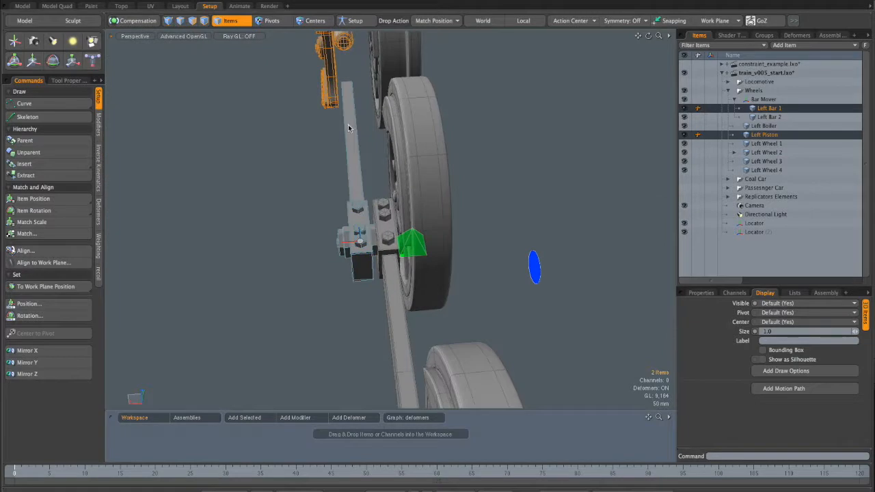
- Rename the first of the two circle locators at the end of the item list as Piston Base
click(353, 165)
alt+drag(321, 212, 487, 152)
alt+shift+drag(460, 191, 605, 205)
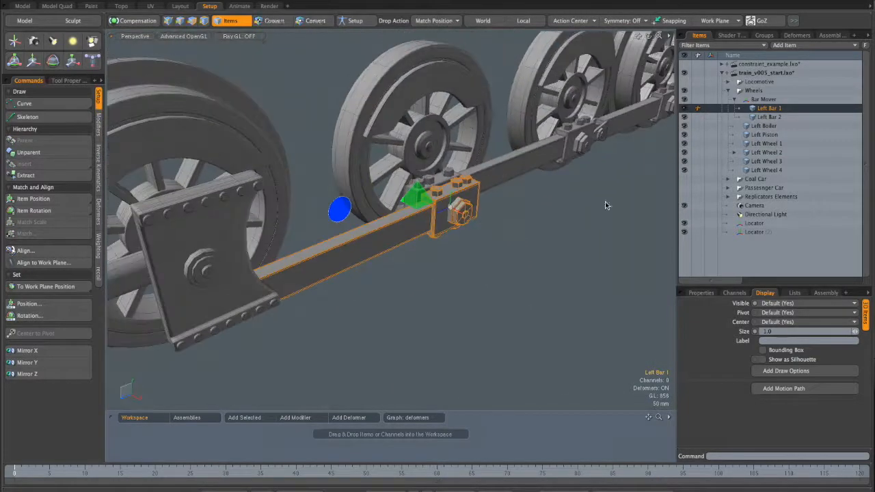
click(750, 224)
click(754, 233)
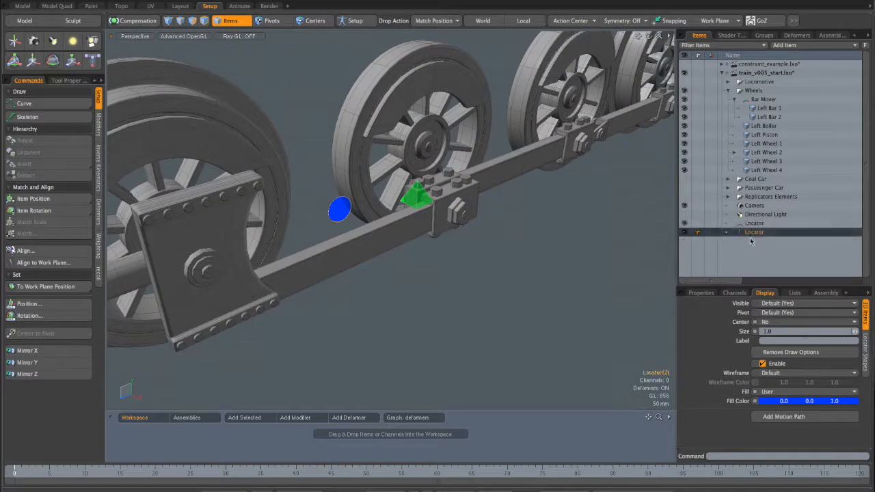
click(754, 225)
double_click(754, 225)
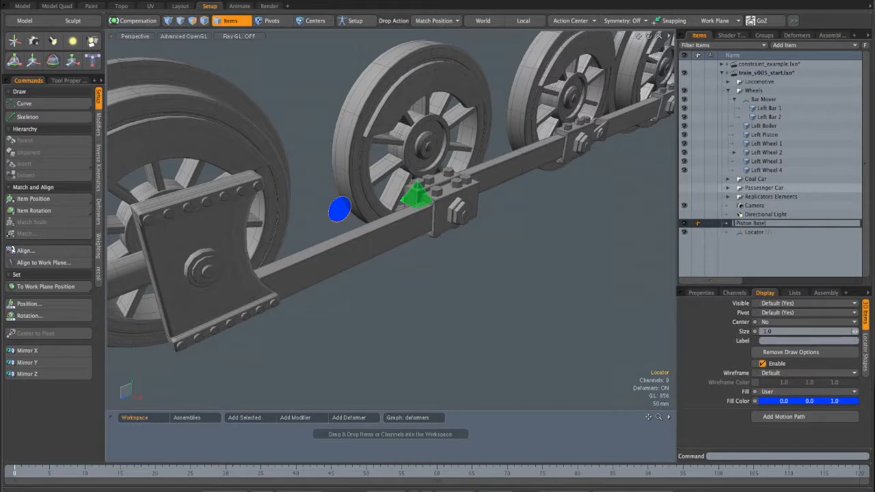
key(Return)
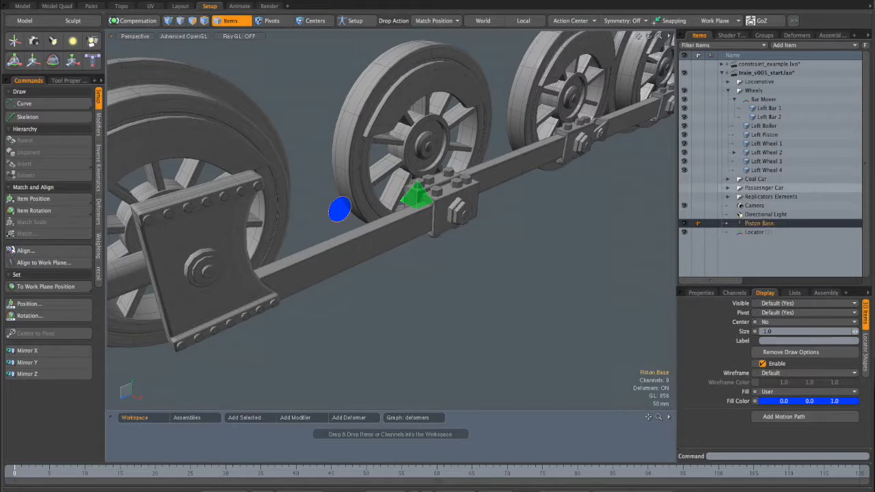
- Rename the second circle locator, below Piston Base, as Piston End
click(756, 233)
double_click(754, 233)
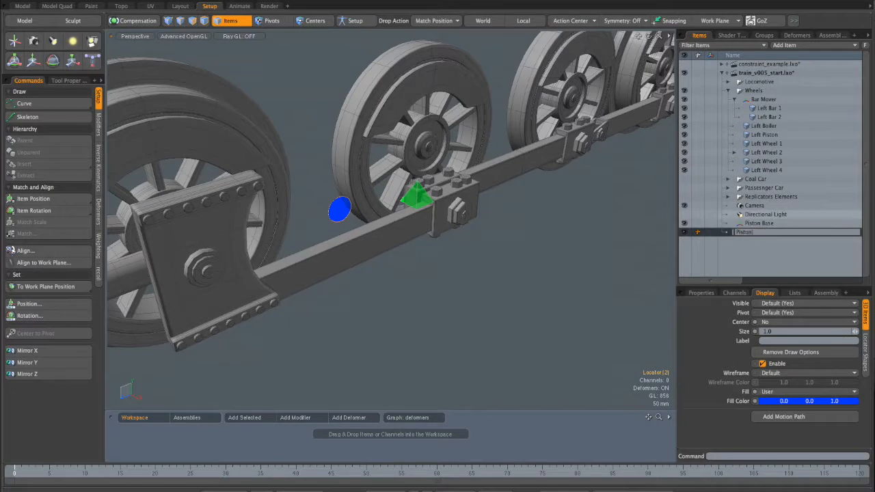
text(Piston End)
key(Return)
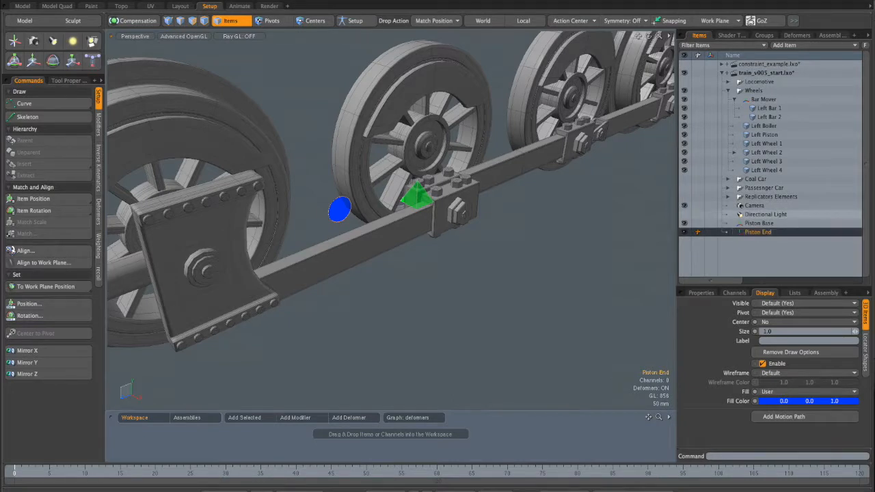
- Rename the second circle locator, below Piston Base, as Piston Center
alt+drag(467, 244, 518, 247)
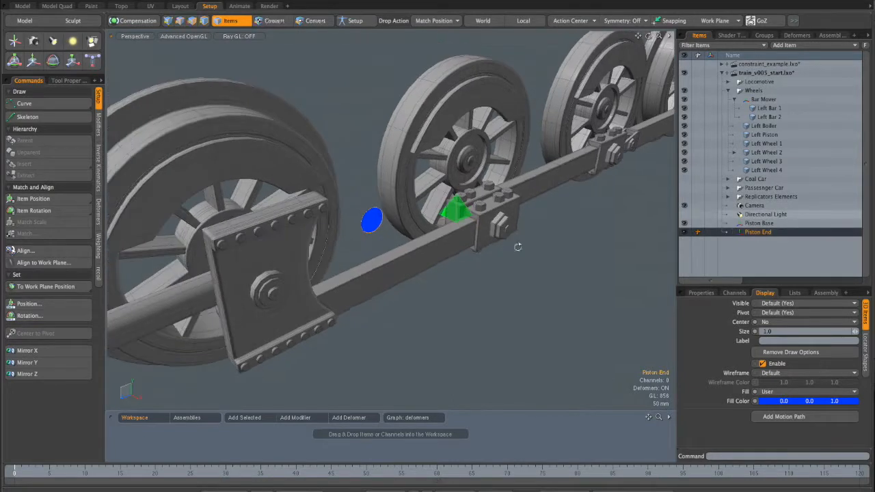
double_click(766, 233)
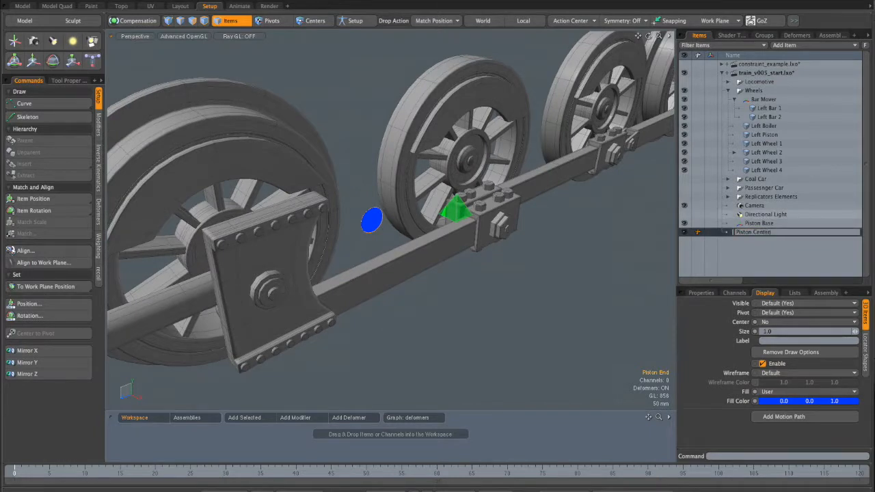
text(Piston Center)
key(Return)
- Examine from several angles where the Piston Base locator sits relative to the green Bar Mover and Left Bar 1's hinge
alt+drag(424, 211, 413, 241)
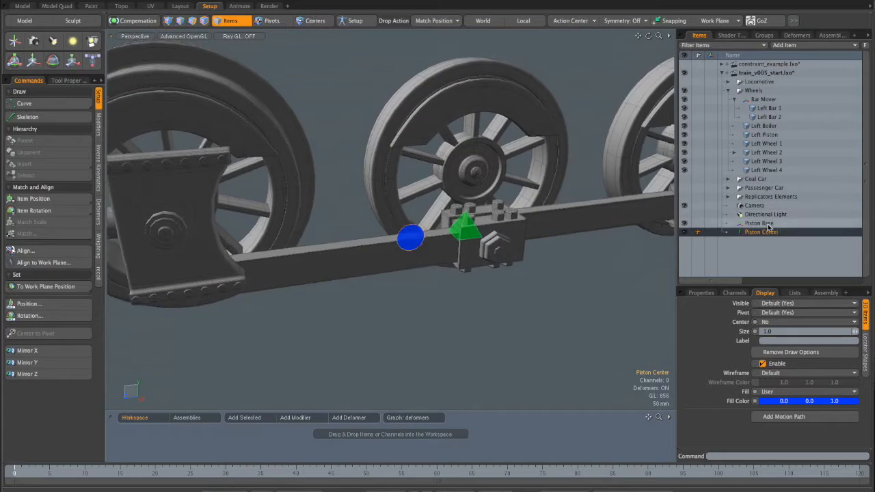
click(766, 225)
alt+drag(403, 231, 425, 271)
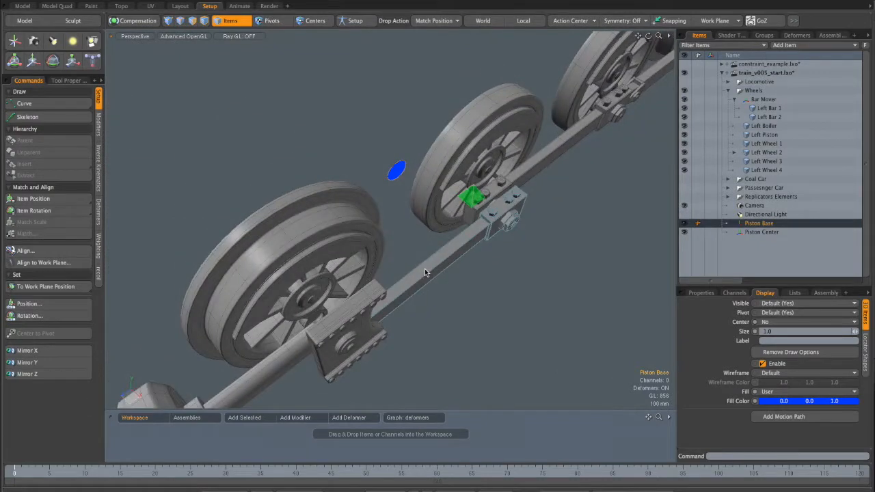
alt+drag(425, 272, 378, 204)
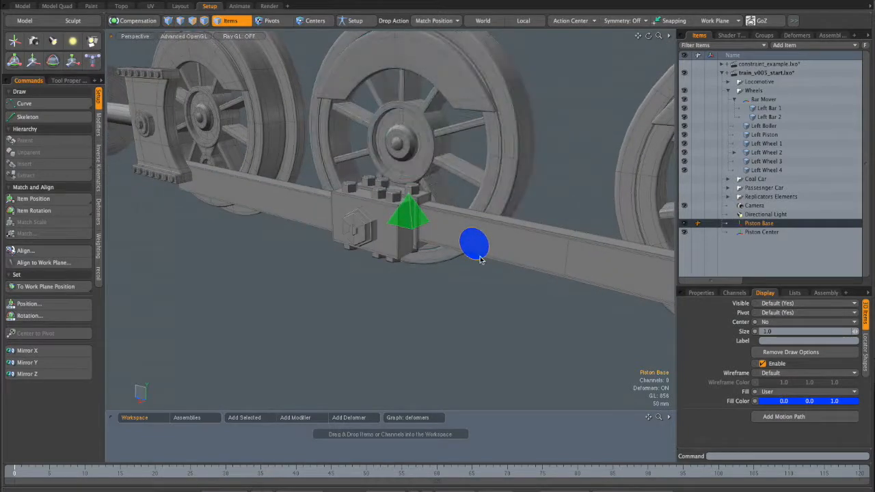
alt+drag(478, 252, 429, 225)
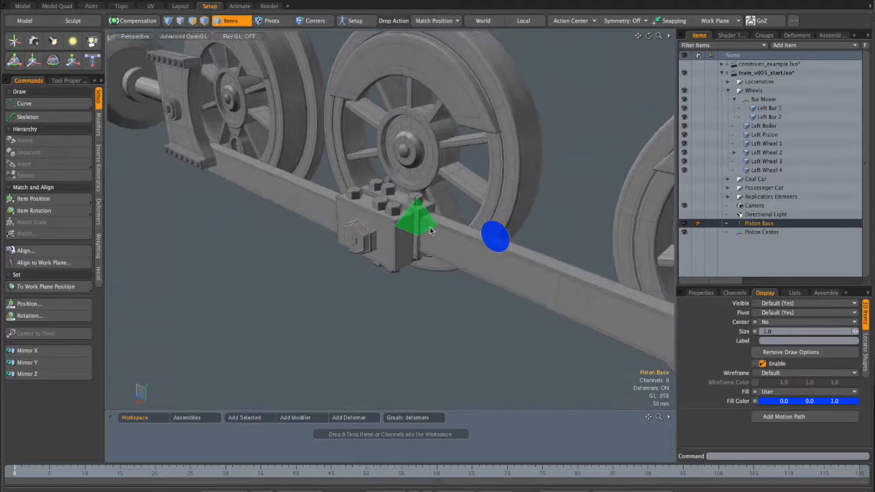
click(428, 225)
click(429, 274)
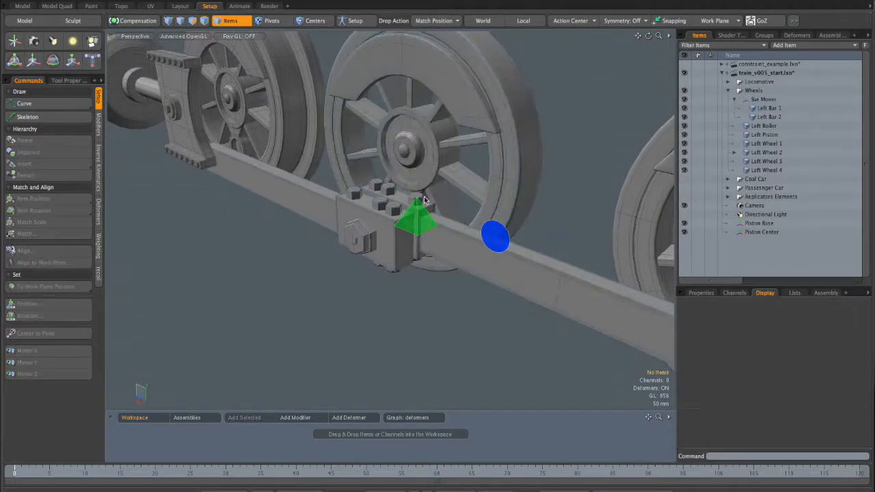
alt+drag(520, 221, 600, 210)
click(766, 227)
alt+drag(530, 197, 557, 189)
shift+click(346, 208)
alt+drag(431, 205, 381, 184)
alt+drag(379, 183, 444, 202)
click(561, 208)
alt+drag(562, 208, 539, 260)
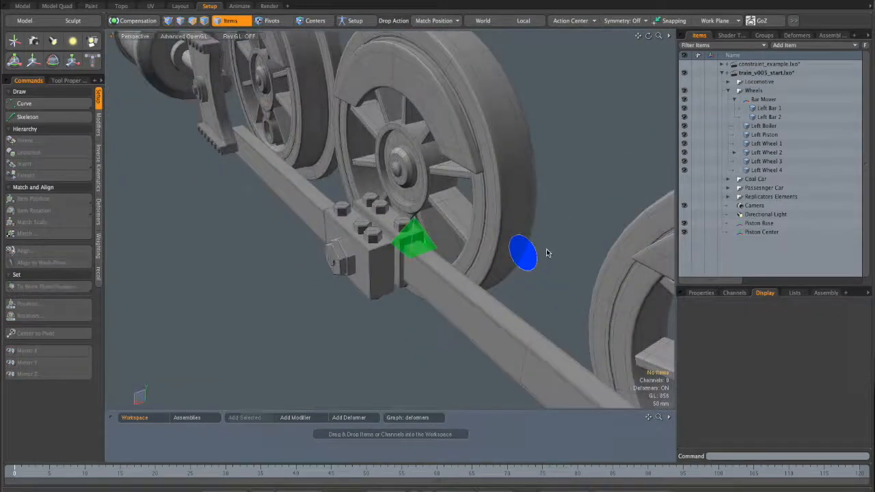
- Match the Piston Base locator's Y position to Bar Mover
click(536, 260)
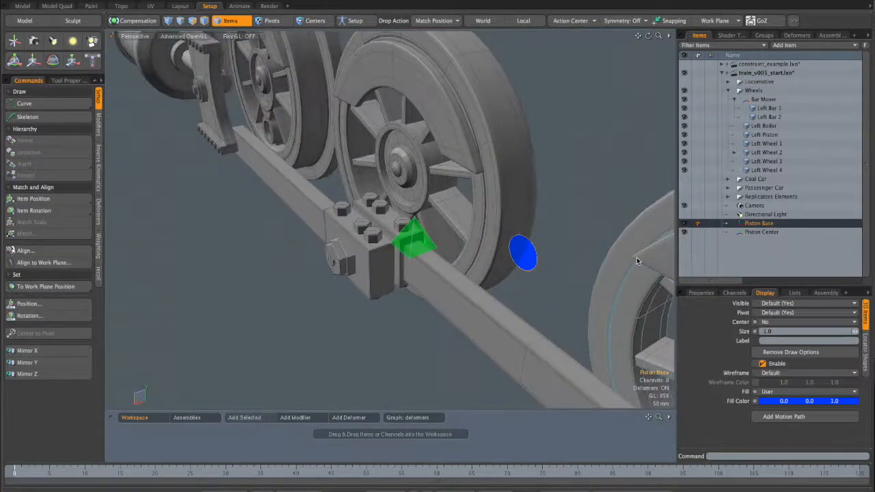
ctrl+click(763, 100)
alt+drag(483, 222, 501, 212)
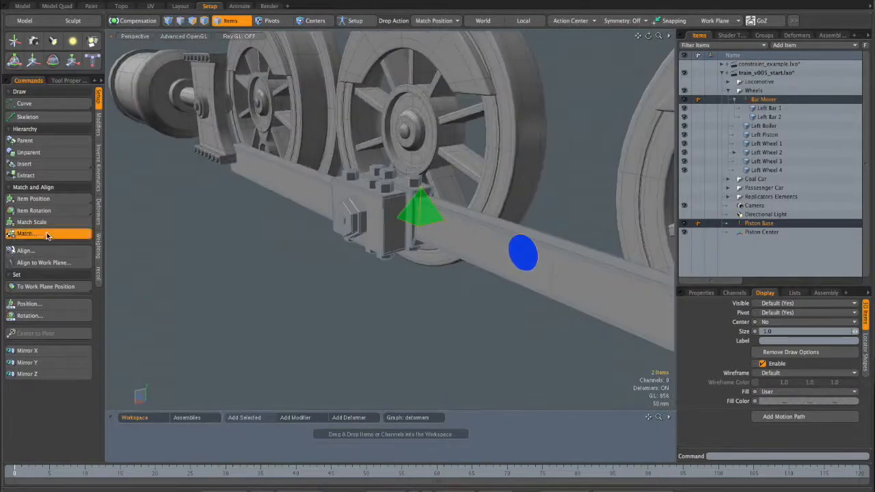
click(47, 234)
click(438, 129)
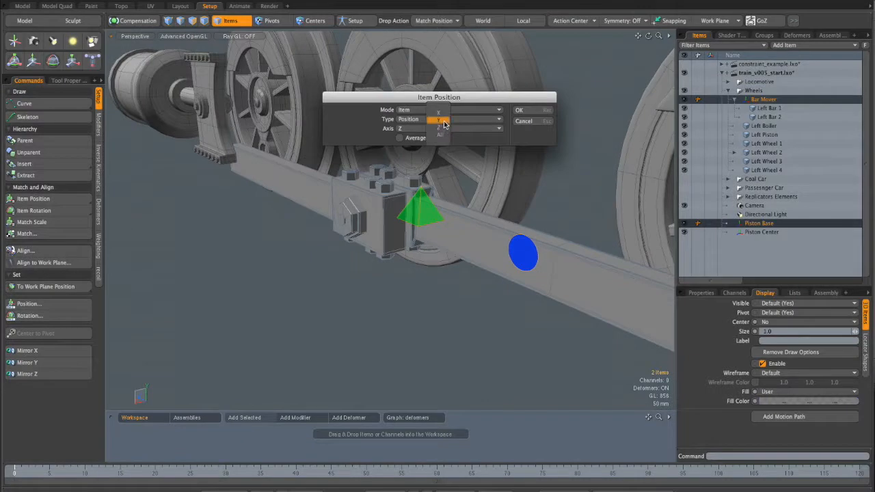
click(532, 111)
mouse_move(481, 194)
alt+mouse_down()
mouse_move(551, 178)
mouse_move(532, 175)
mouse_move(564, 179)
mouse_move(484, 192)
alt+mouse_up()
key(ctrl+space)
ctrl+alt+drag(484, 192, 479, 159)
key(ctrl+space)
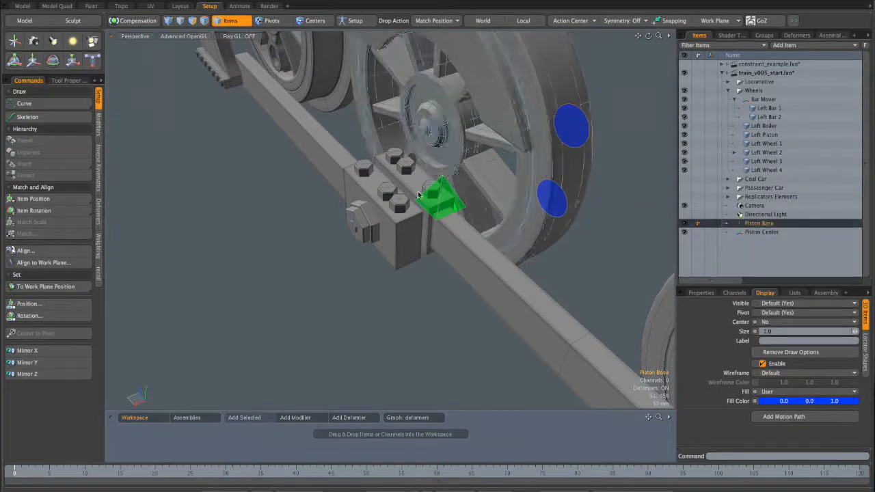
- Match the Piston Base locator's X position to Left Bar 1, using item position matching rather than alignment
ctrl+click(768, 109)
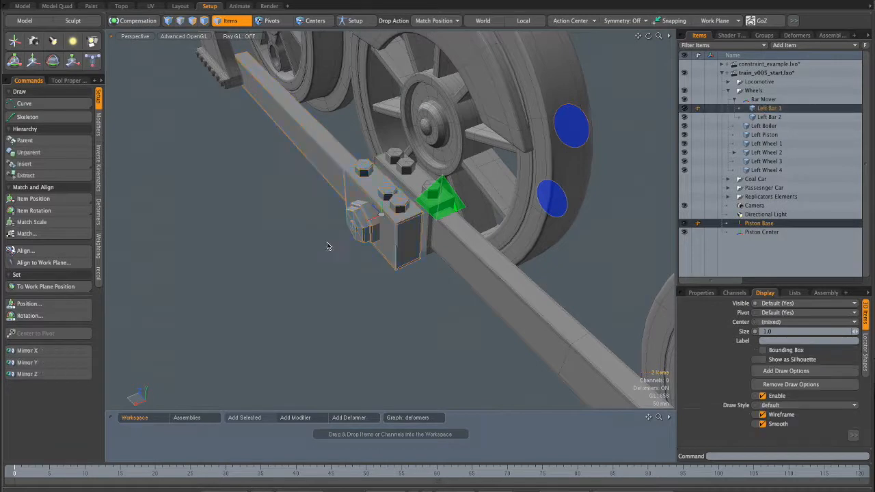
click(64, 251)
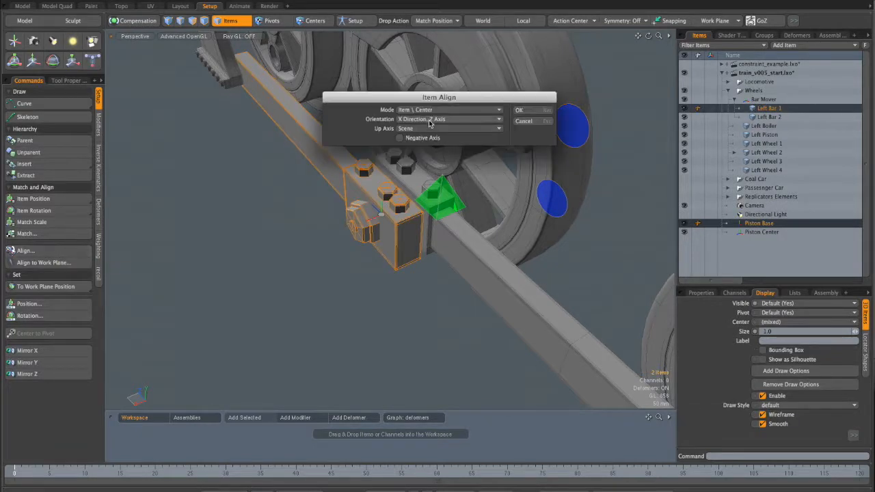
click(531, 122)
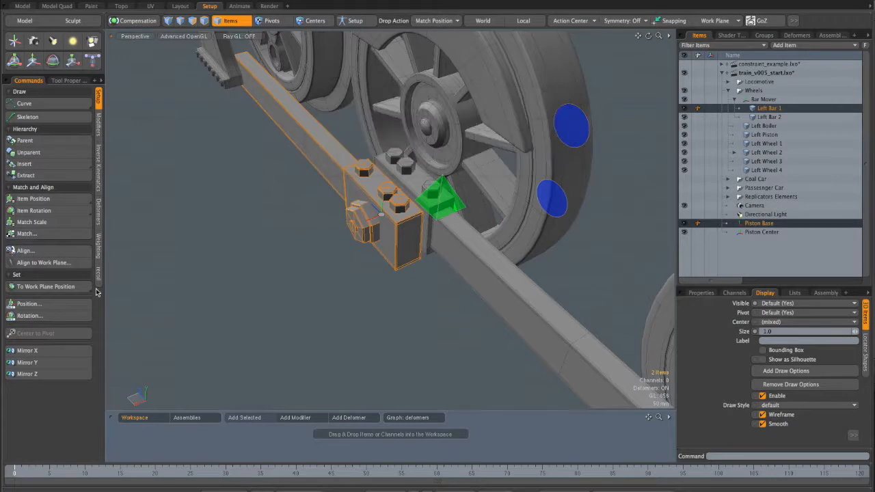
click(27, 234)
click(439, 128)
click(439, 121)
click(529, 112)
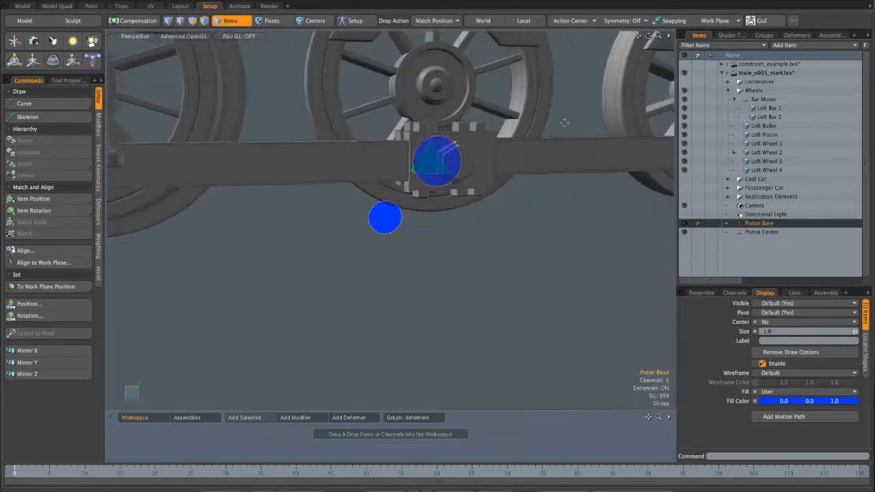
- Examine in perspective and straight side views how Piston Base lines up with Bar Mover and the hinge bolt
alt+shift+drag(565, 123, 640, 259)
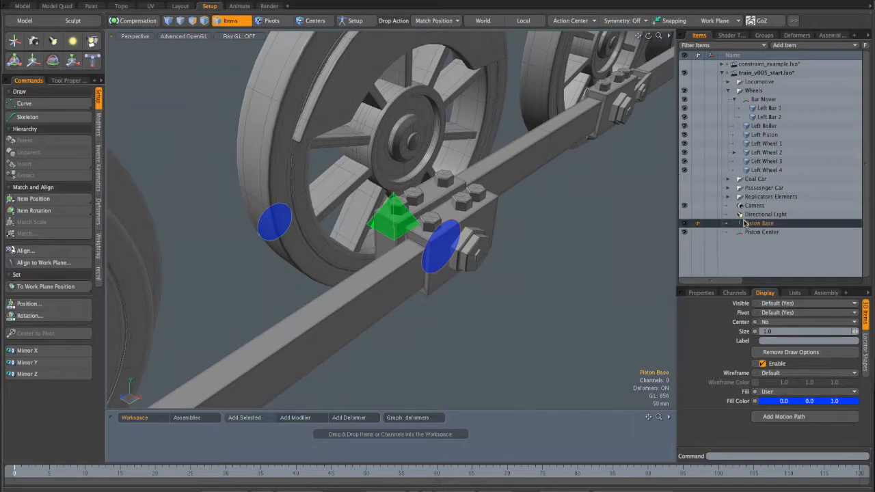
alt+shift+drag(454, 180, 483, 212)
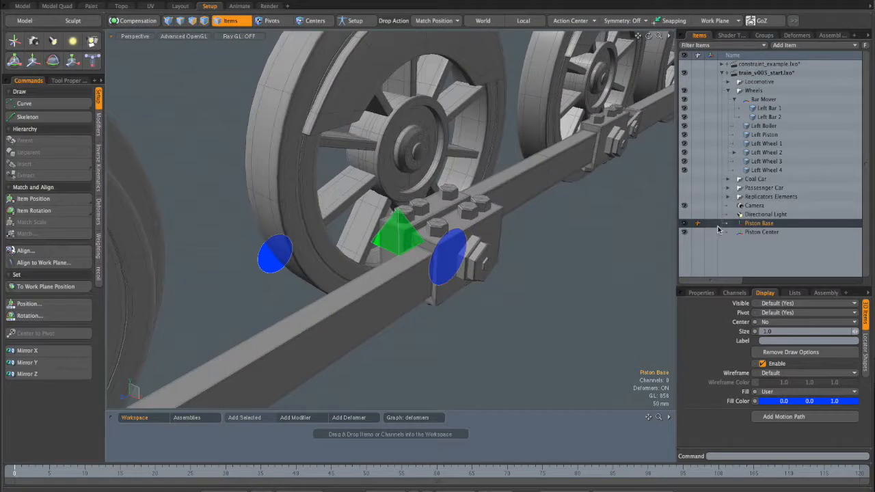
alt+shift+drag(548, 250, 549, 255)
scroll(420, 239, up, 5)
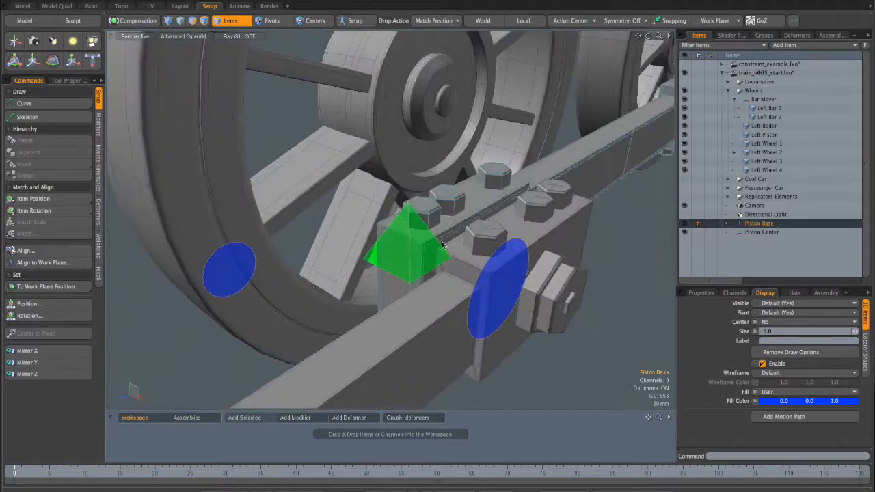
scroll(423, 225, down, 5)
alt+shift+drag(424, 219, 410, 225)
alt+drag(472, 214, 455, 201)
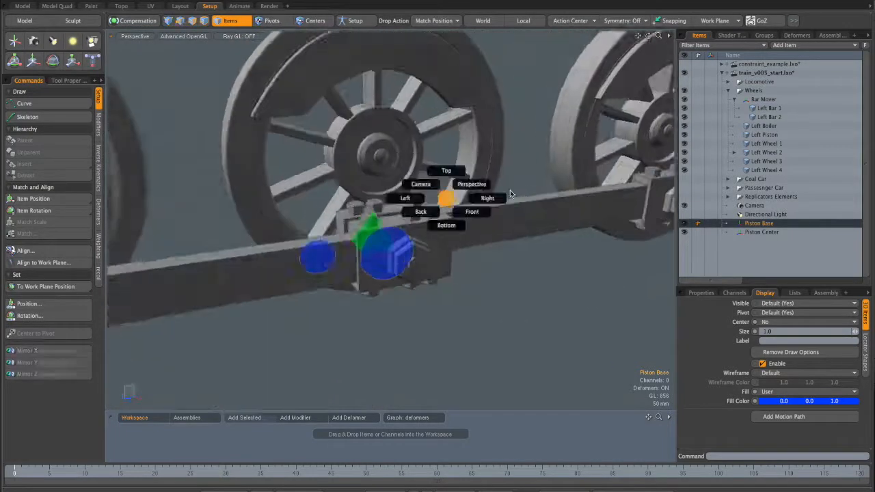
key(KP_3)
scroll(370, 218, up, 5)
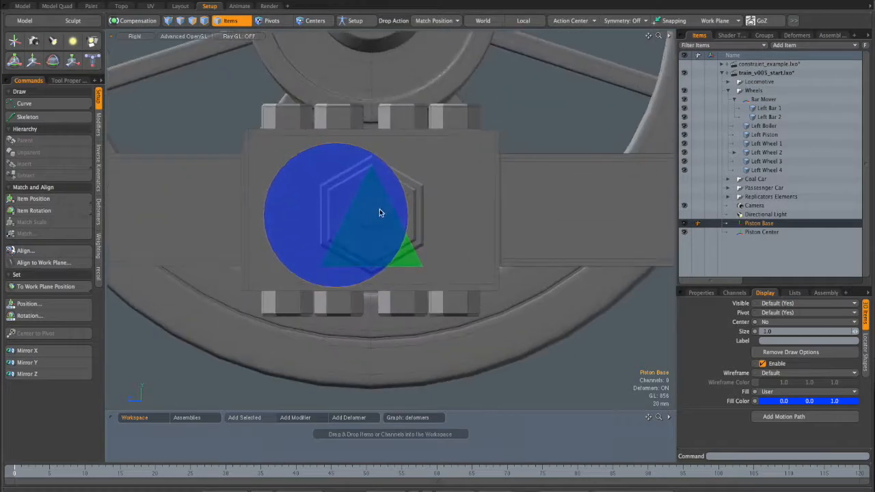
alt+drag(379, 220, 656, 156)
alt+drag(417, 202, 440, 183)
- Hide Left Wheel 2 to expose the locators and the back of the bar hinge
click(743, 152)
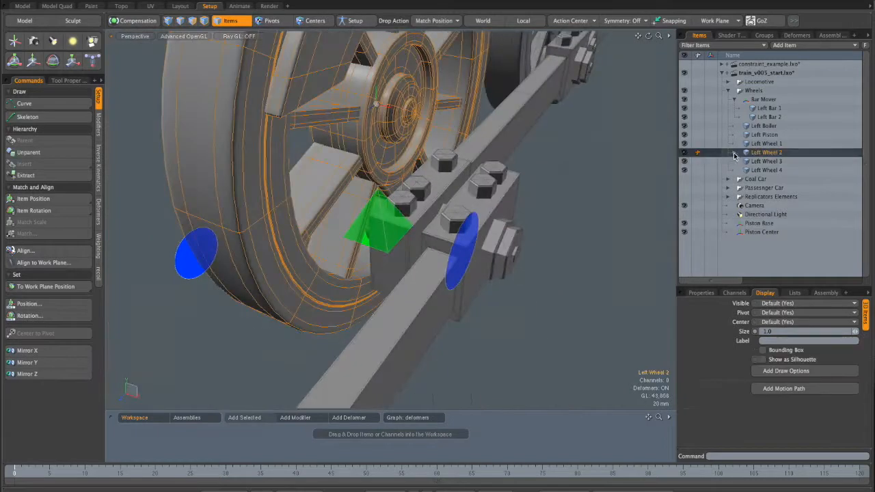
click(685, 152)
alt+drag(581, 181, 550, 221)
alt+drag(404, 152, 424, 260)
- Select Piston Base together with Left Bar 1 and repeat the single-axis position match to place the locator inside the bar
click(761, 224)
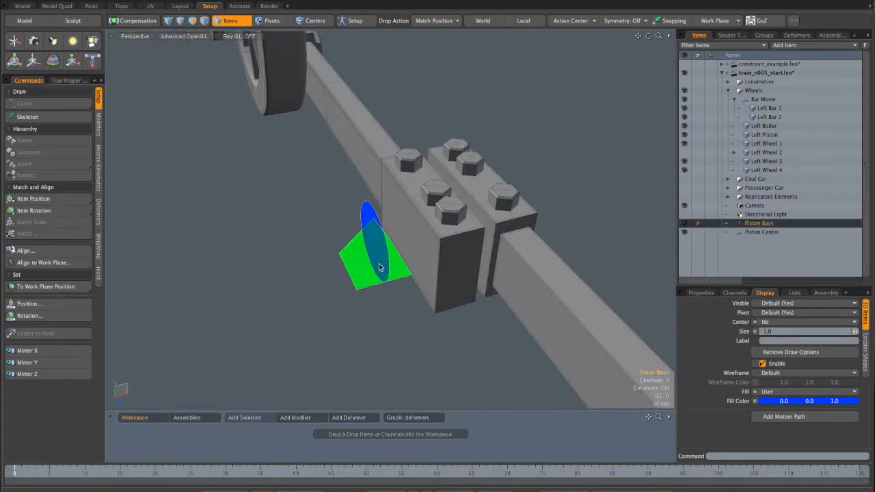
alt+drag(449, 250, 570, 188)
alt+drag(465, 117, 387, 250)
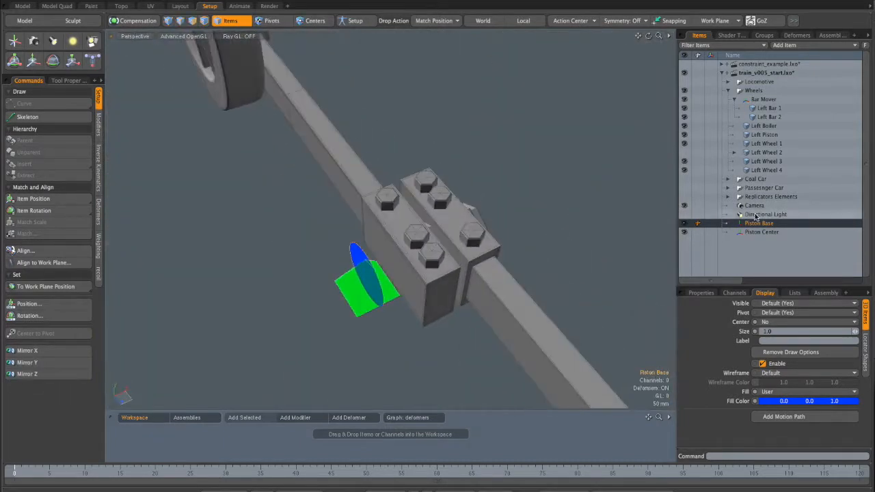
ctrl+click(768, 108)
alt+drag(539, 220, 513, 222)
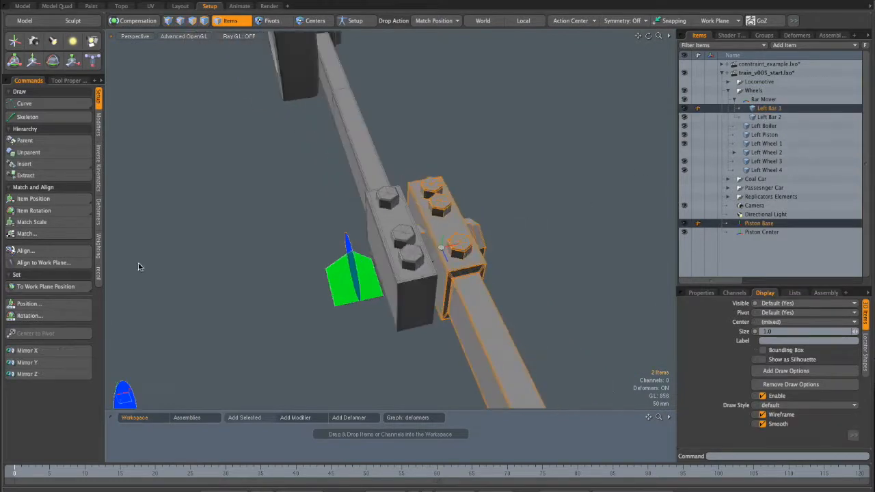
click(33, 235)
click(521, 112)
- Check Piston Base against the bar and piston, make Left Wheel 2 visible again and select the Piston Center locator
alt+drag(542, 215, 383, 292)
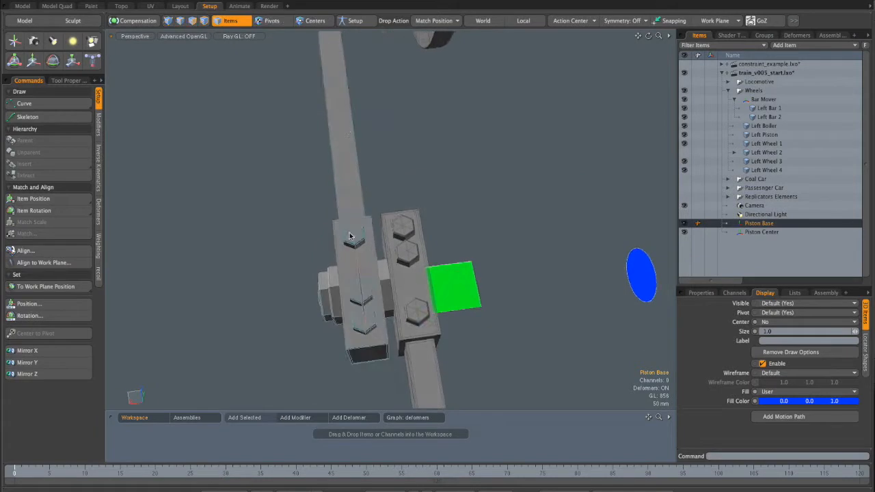
ctrl+alt+drag(346, 136, 375, 272)
alt+drag(304, 201, 340, 192)
ctrl+alt+drag(334, 114, 343, 256)
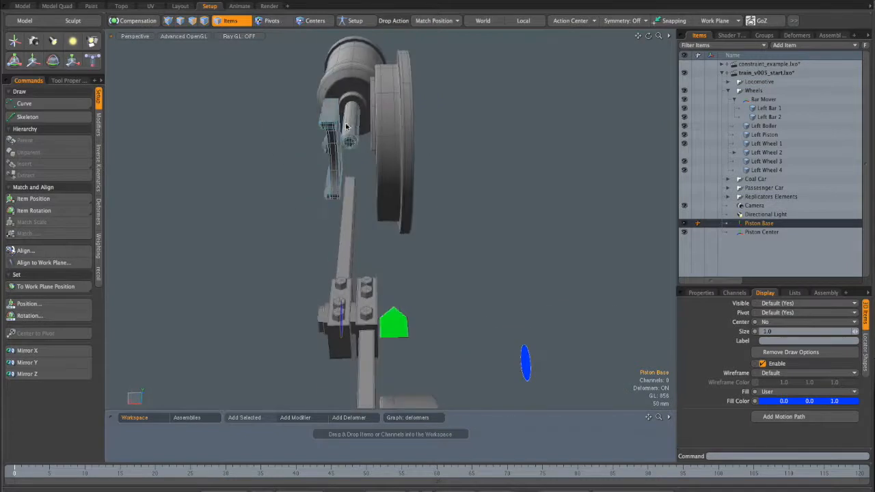
alt+drag(337, 200, 500, 223)
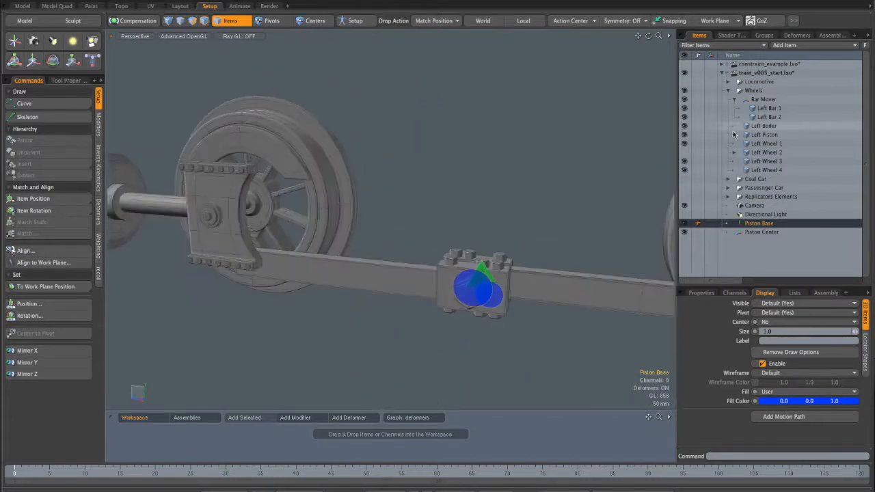
click(686, 152)
alt+drag(371, 209, 529, 247)
click(764, 235)
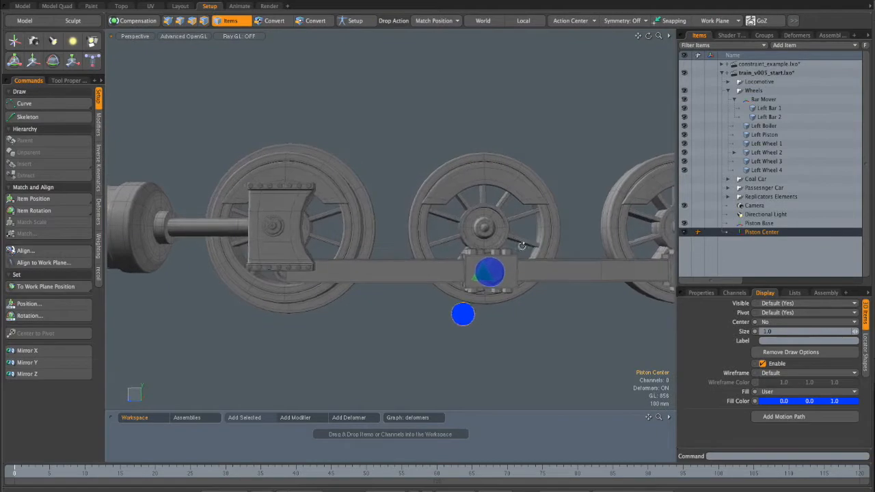
- Select Piston Center together with Left Bar 1 and match the locator's item position on the X axis only
alt+drag(466, 238, 518, 241)
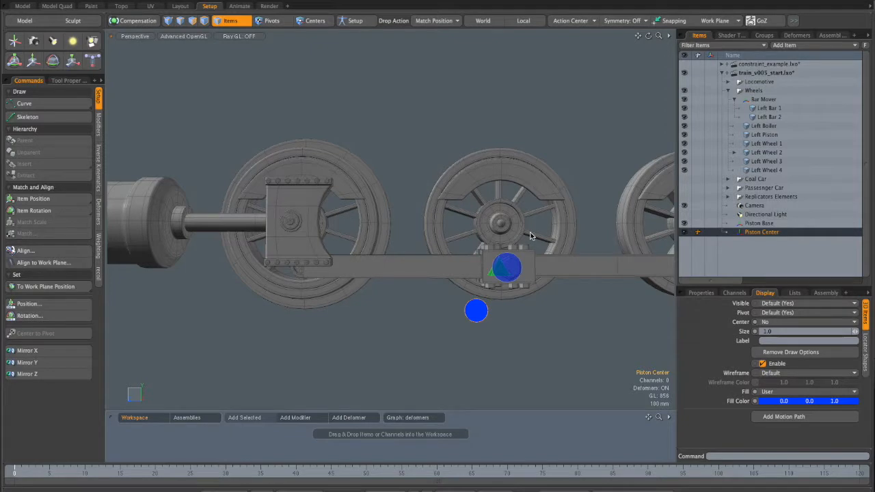
alt+drag(507, 246, 548, 290)
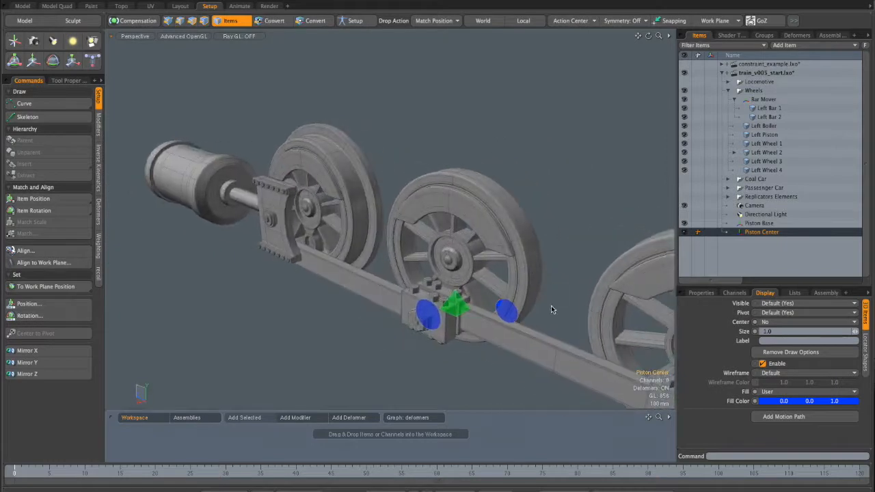
alt+drag(629, 263, 490, 331)
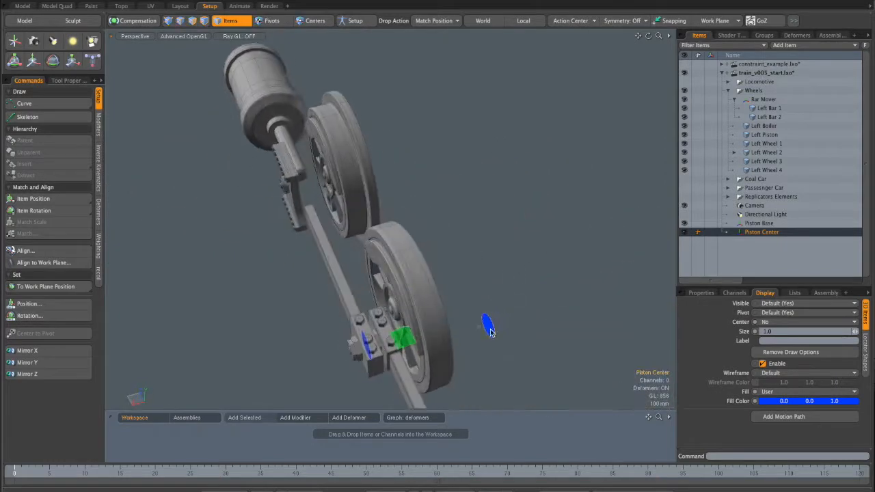
alt+drag(410, 300, 397, 275)
scroll(471, 240, up, 3)
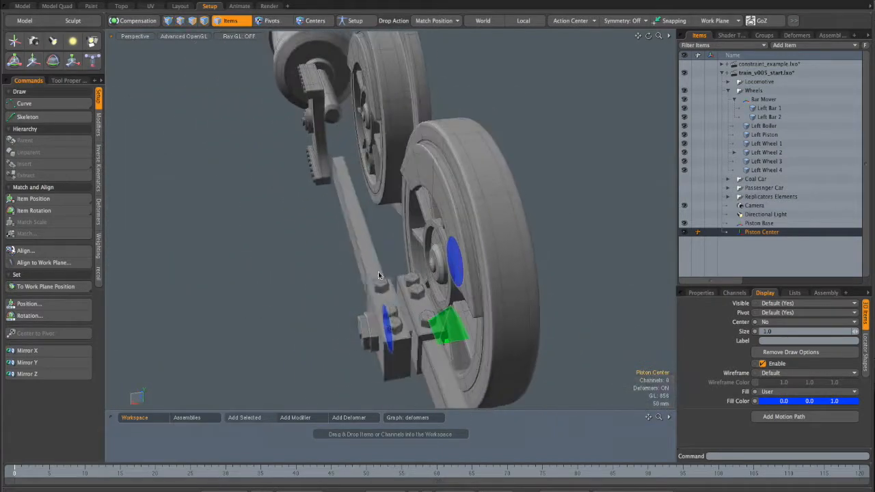
shift+click(380, 271)
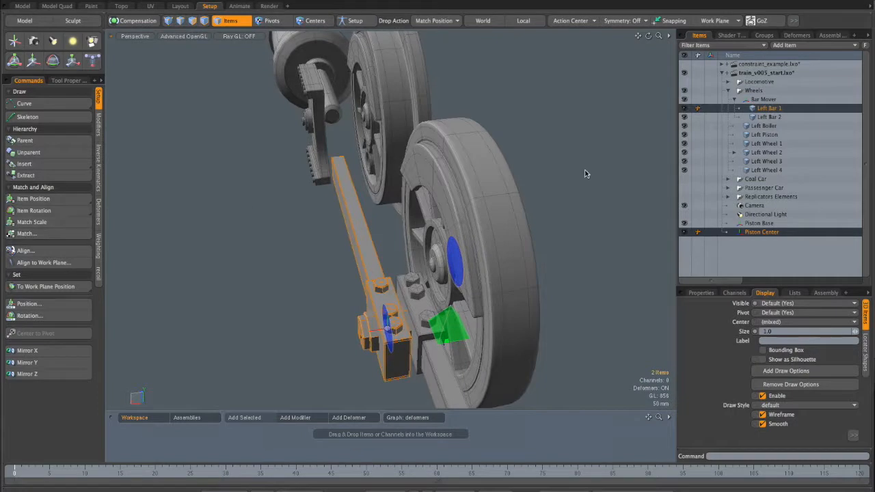
click(40, 234)
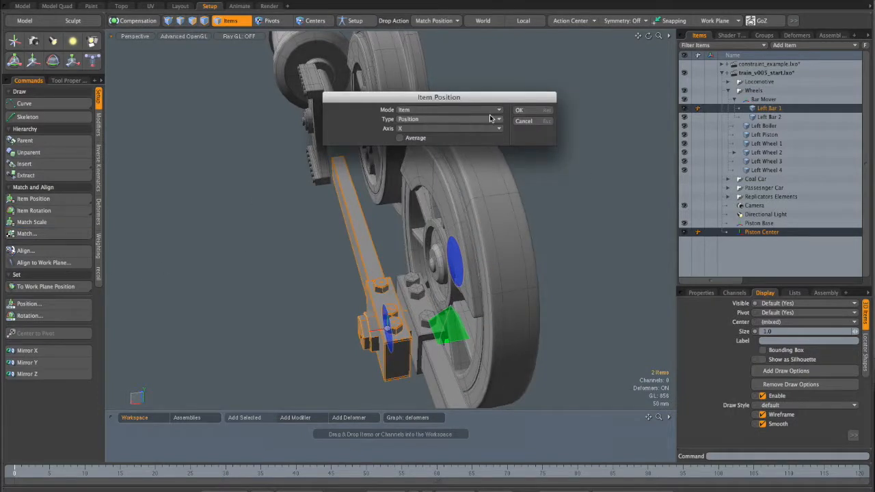
click(526, 111)
- Examine in the Right view how the Piston Center and Piston Base locators line up with the wheel hub and bar hinge
alt+drag(308, 249, 444, 187)
key(ctrl+space)
click(604, 190)
alt+shift+drag(557, 222, 480, 206)
ctrl+alt+drag(480, 206, 517, 223)
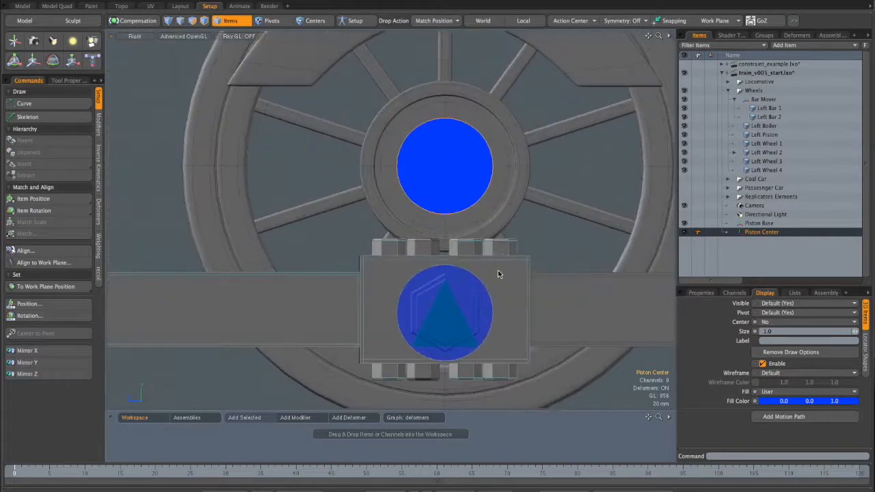
ctrl+alt+drag(486, 190, 465, 222)
alt+shift+drag(465, 223, 459, 196)
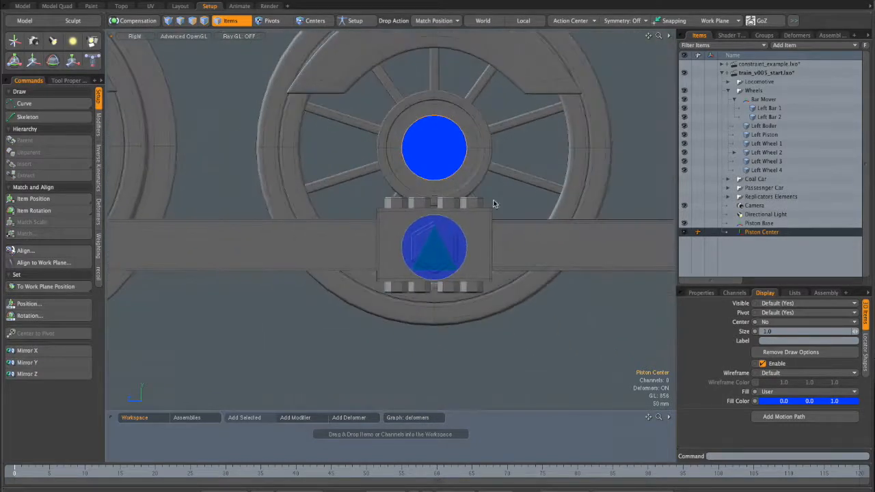
click(757, 224)
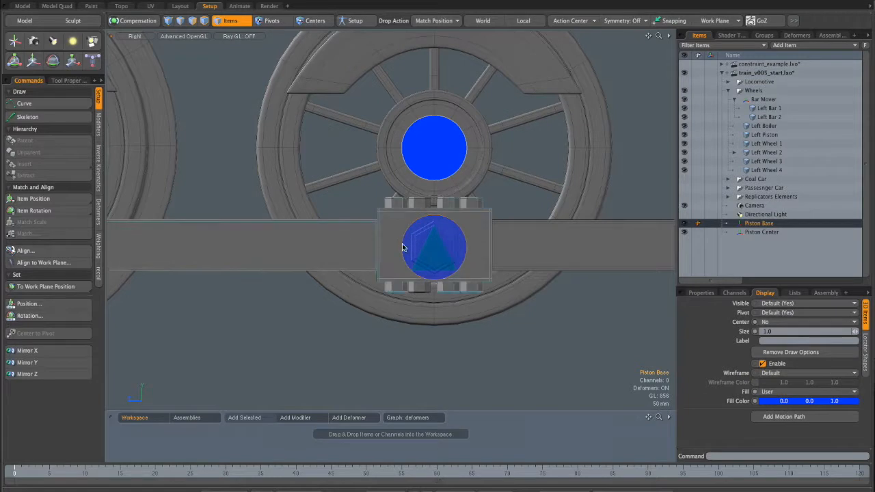
alt+drag(529, 247, 509, 200)
click(532, 208)
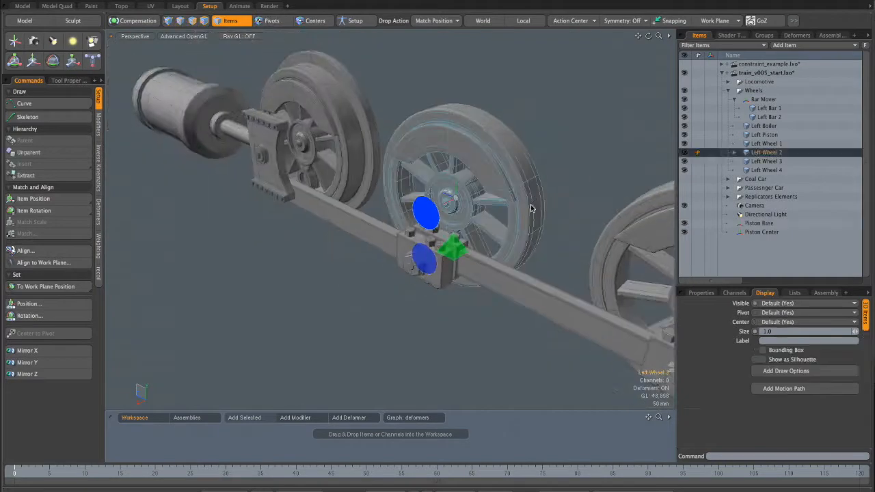
mouse_move(490, 180)
mouse_down()
mouse_move(498, 222)
mouse_move(494, 172)
mouse_up()
key(ctrl+z)
scroll(540, 150, down, 5)
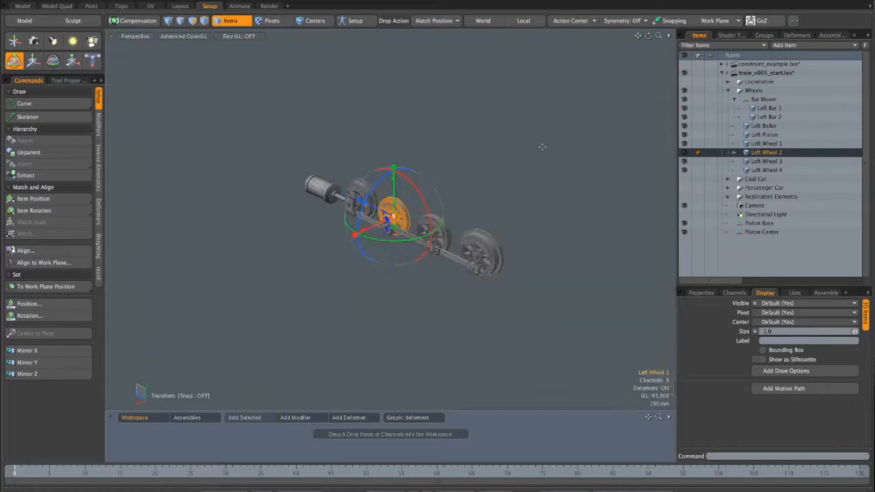
key(shift+a)
key(space)
click(524, 143)
- Parent the Piston Center and Piston Base locators under Left Wheel 2
alt+drag(524, 142, 551, 165)
click(758, 225)
alt+shift+drag(445, 231, 493, 222)
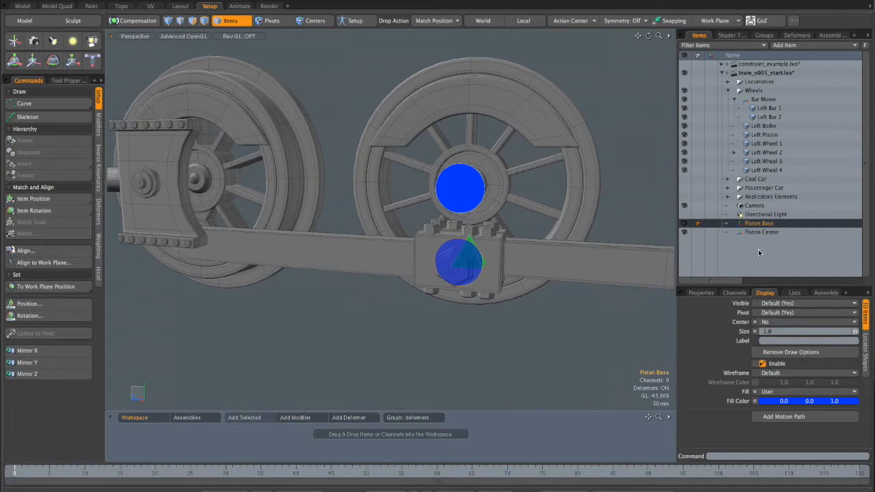
alt+drag(478, 209, 514, 198)
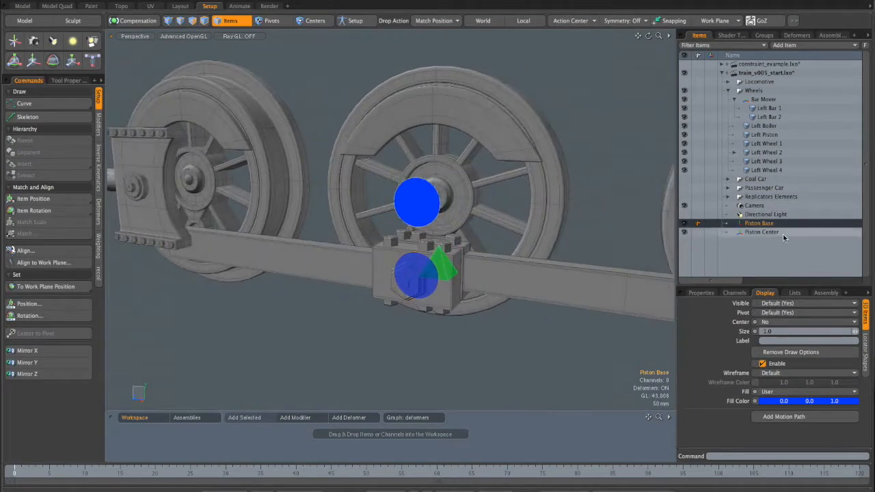
alt+drag(519, 256, 618, 247)
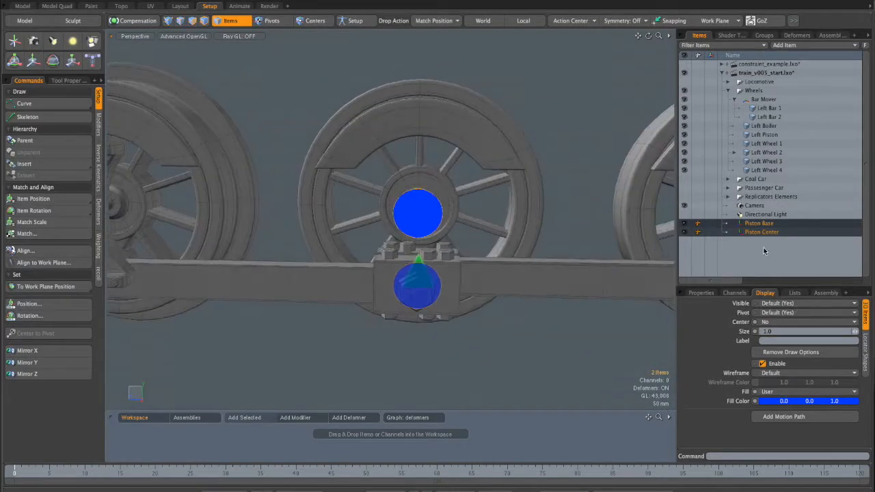
click(759, 233)
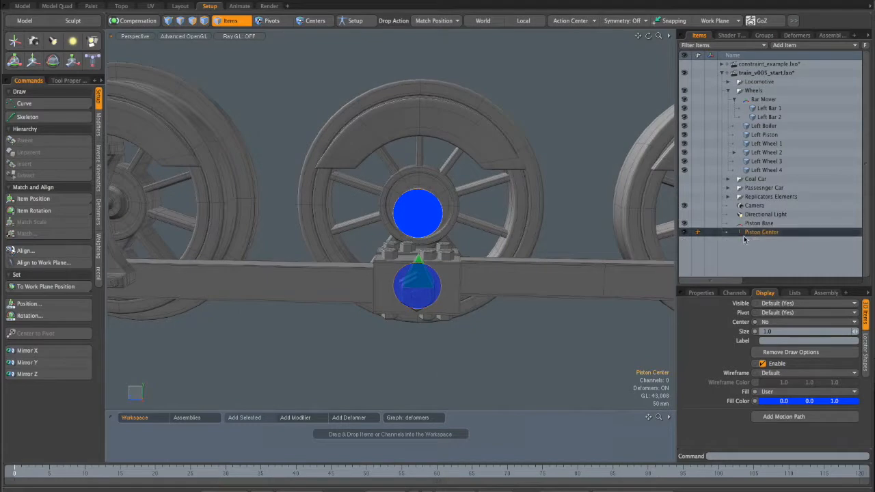
drag(766, 156, 752, 154)
click(735, 152)
click(765, 153)
alt+drag(506, 205, 575, 204)
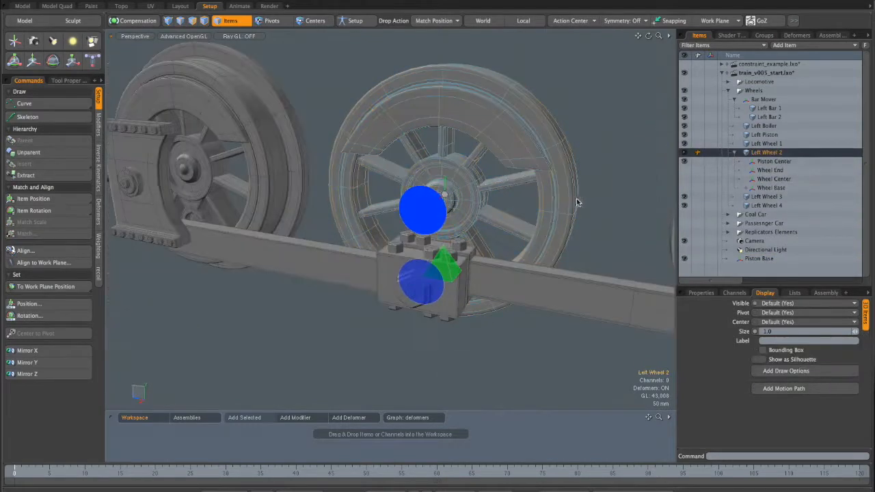
click(758, 259)
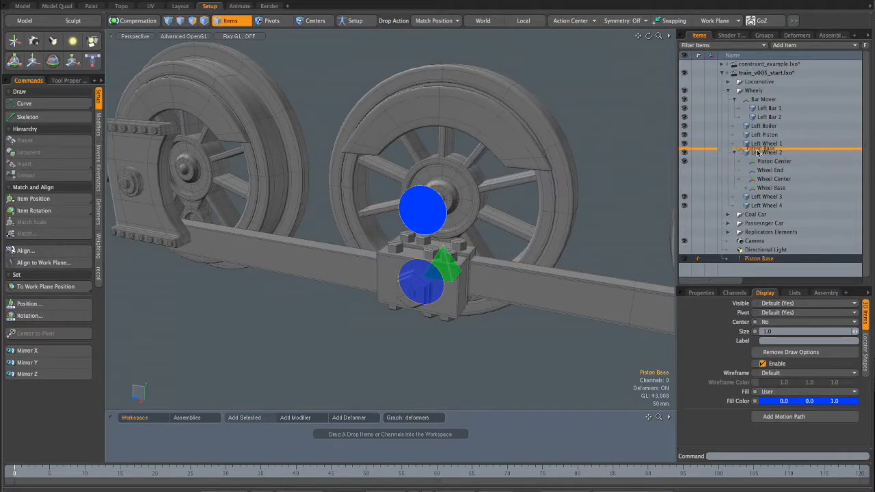
drag(759, 156, 760, 155)
- Rotate Left Wheel 2 to test how the bars and parented locators follow, then return it to its starting pose
click(553, 152)
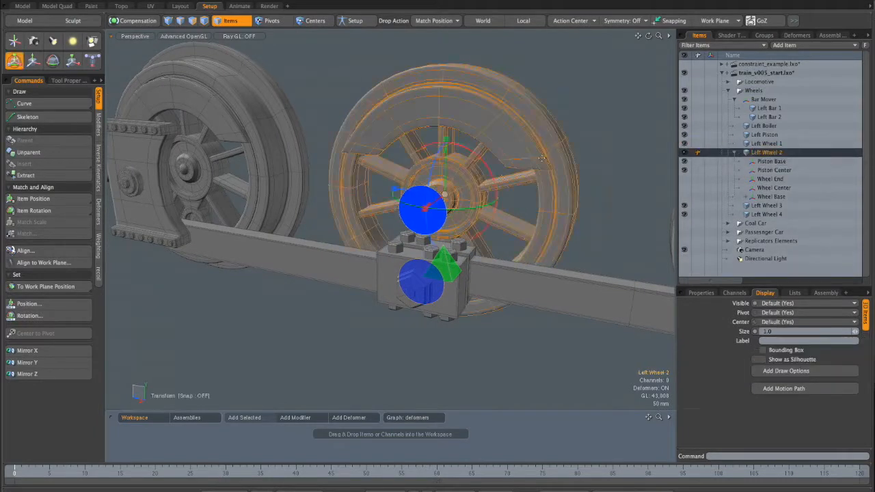
drag(487, 171, 465, 237)
drag(497, 177, 578, 152)
key(a)
ctrl+alt+drag(399, 208, 547, 159)
key(q)
ctrl+alt+drag(476, 169, 539, 147)
click(576, 123)
alt+drag(577, 124, 543, 152)
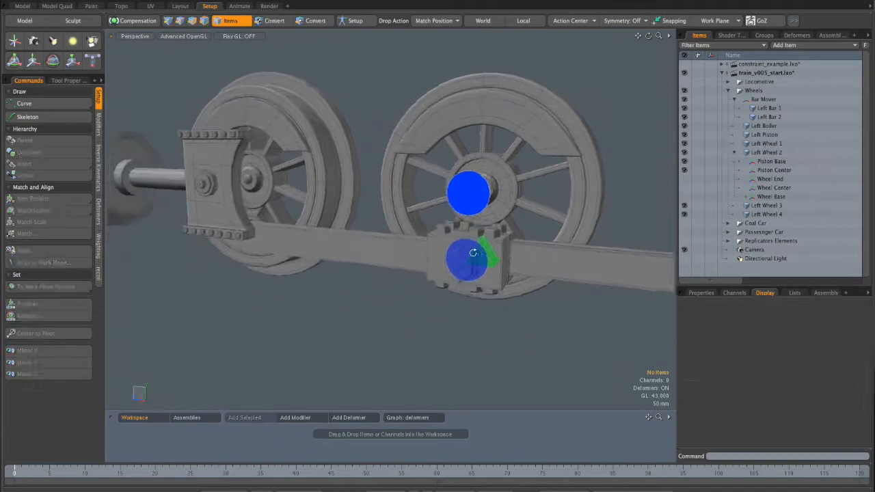
alt+drag(478, 253, 437, 263)
alt+drag(383, 210, 435, 206)
ctrl+alt+drag(434, 206, 369, 212)
alt+shift+drag(369, 212, 466, 205)
alt+drag(553, 137, 465, 205)
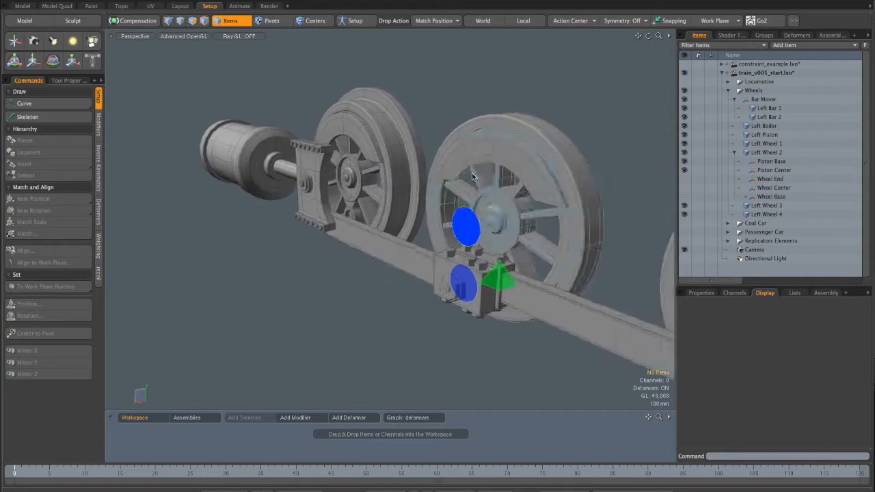
- Select Piston Base, Piston Center and Left Boiler in that order and apply the Intersect Line: Two Items constraint
click(766, 197)
click(771, 162)
alt+drag(594, 204, 526, 205)
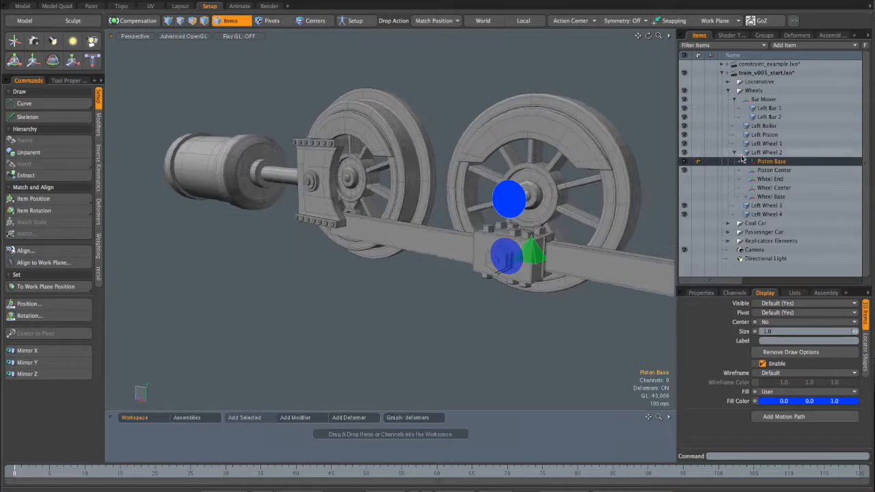
shift+click(773, 171)
alt+shift+drag(422, 224, 497, 227)
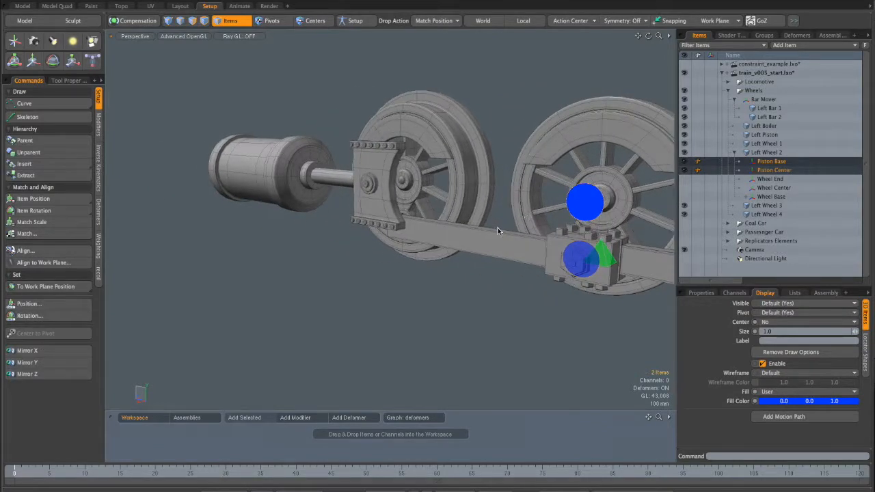
alt+drag(449, 195, 523, 209)
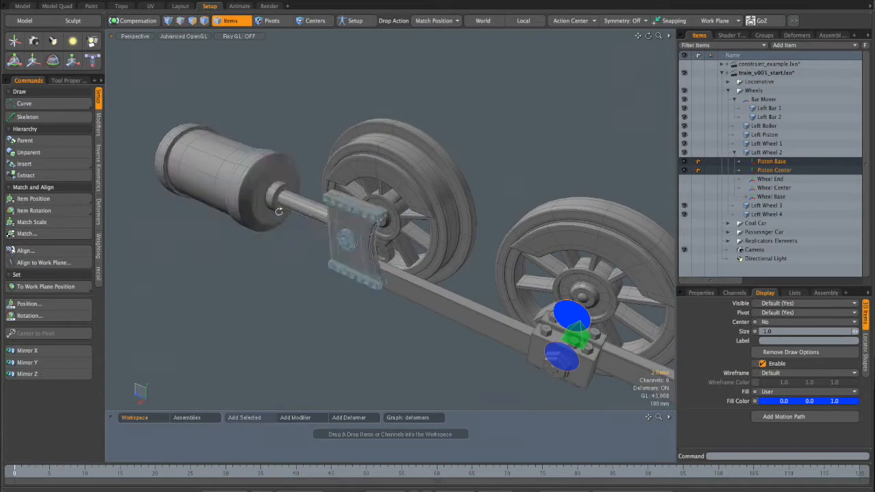
click(765, 128)
alt+drag(527, 186, 528, 215)
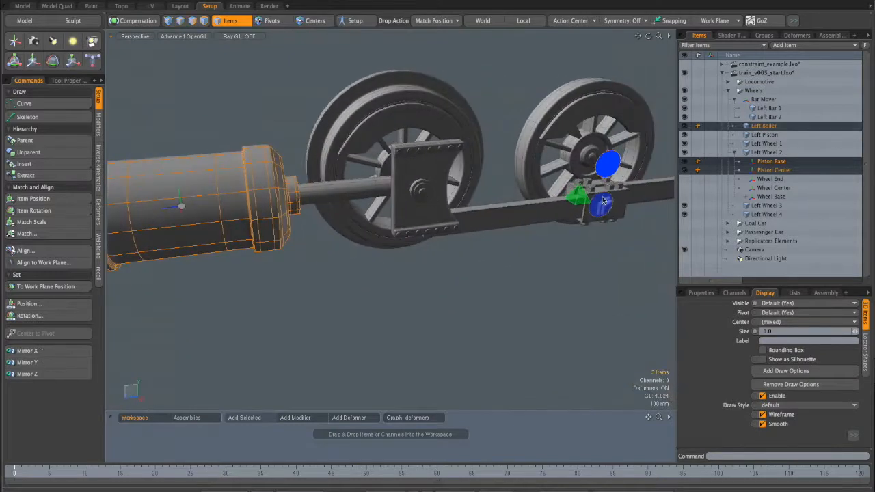
alt+drag(506, 172, 498, 204)
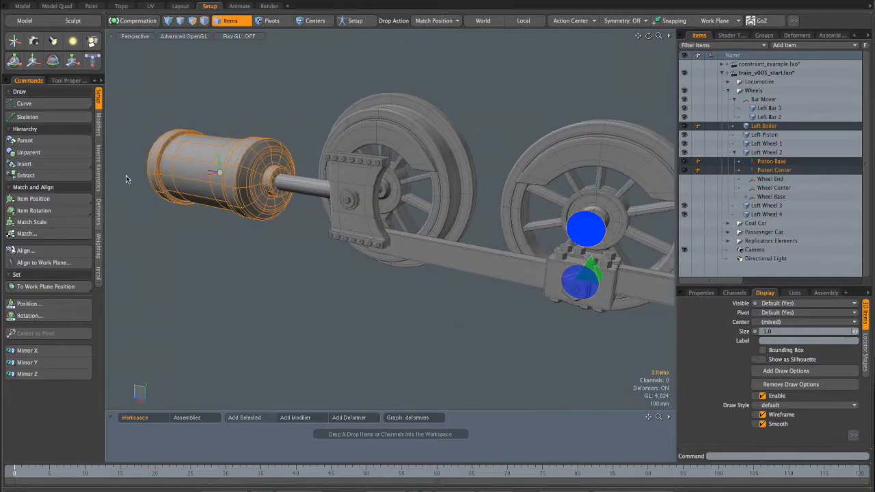
click(99, 125)
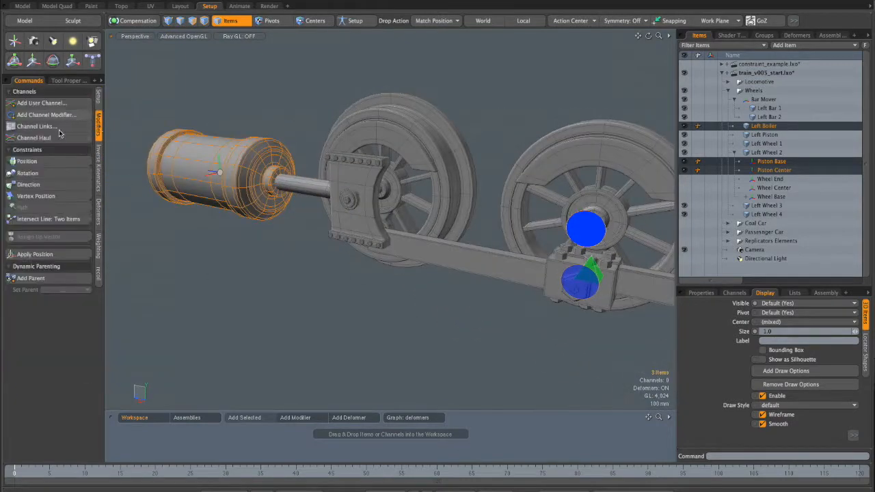
click(62, 220)
- Expand Piston Base, select its Intersect modifier and show its properties in an enlarged area
alt+drag(387, 269, 463, 256)
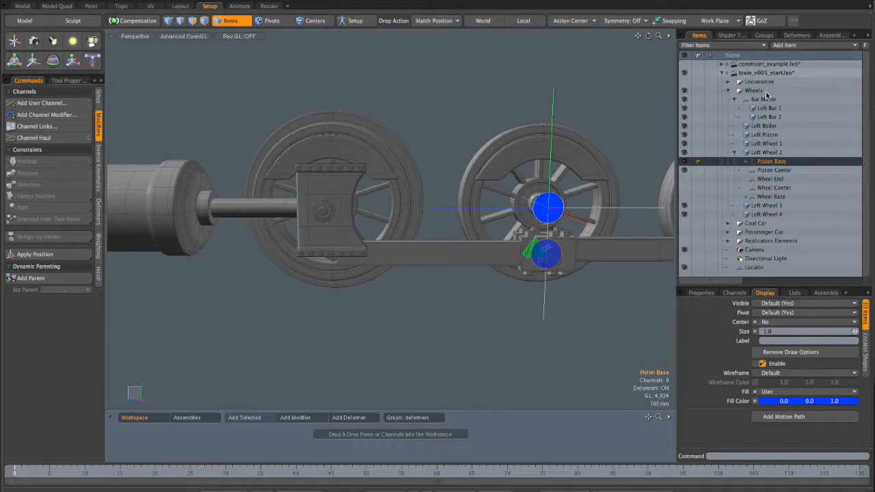
click(747, 163)
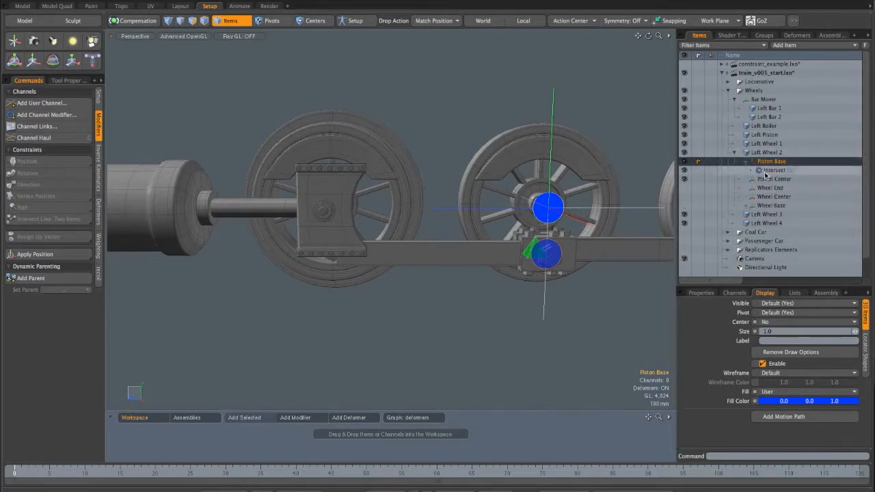
click(769, 170)
click(701, 293)
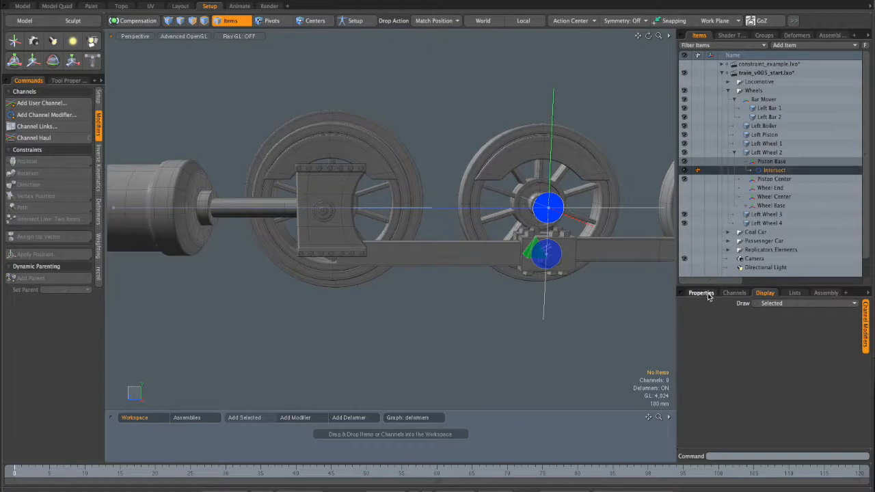
drag(768, 289, 775, 191)
- Examine in the Right view how the constraint line runs through the piston bolt, piston rod and boiler
alt+drag(528, 195, 453, 184)
key(ctrl+space)
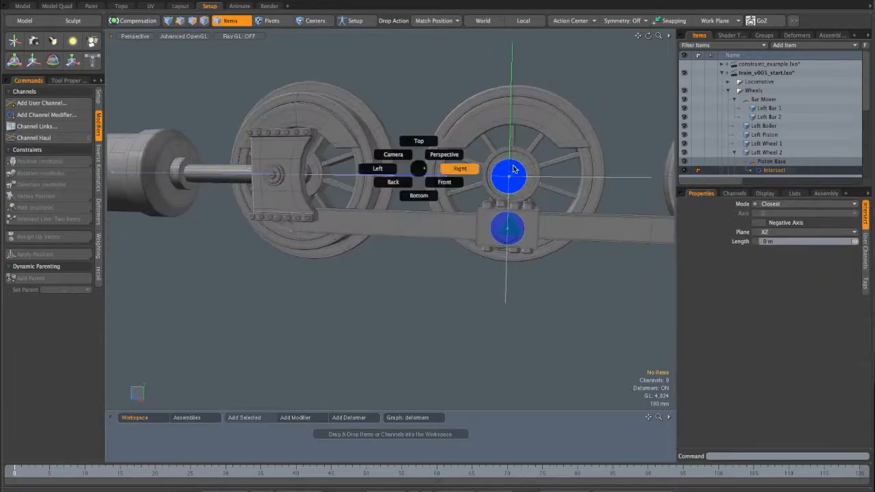
click(460, 170)
alt+shift+drag(461, 222, 495, 206)
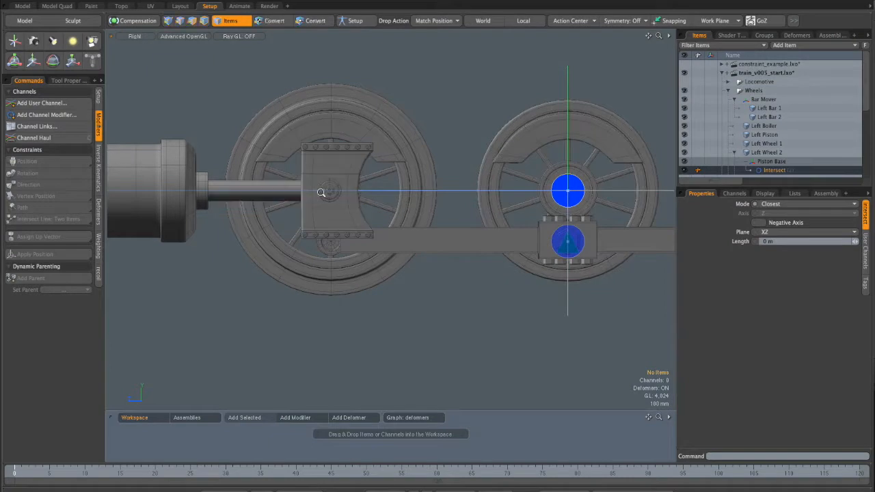
scroll(324, 191, up, 8)
scroll(414, 185, up, 3)
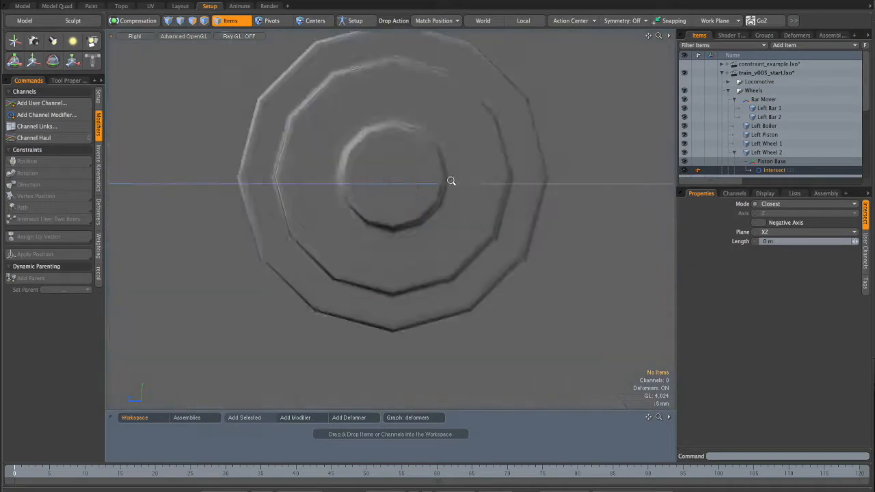
scroll(401, 169, down, 8)
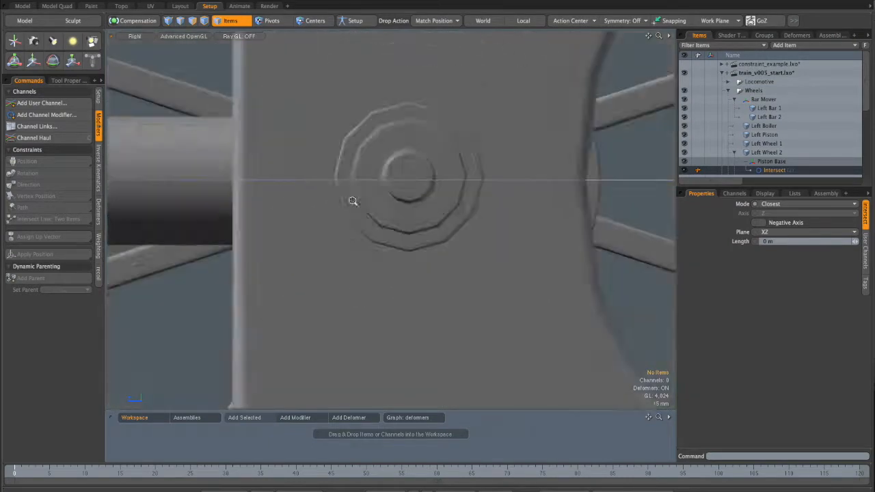
scroll(444, 200, up, 6)
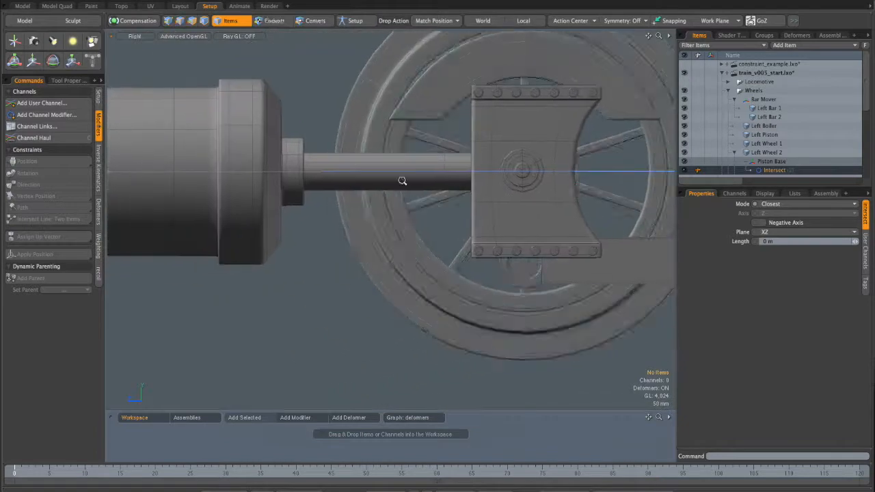
scroll(537, 165, down, 6)
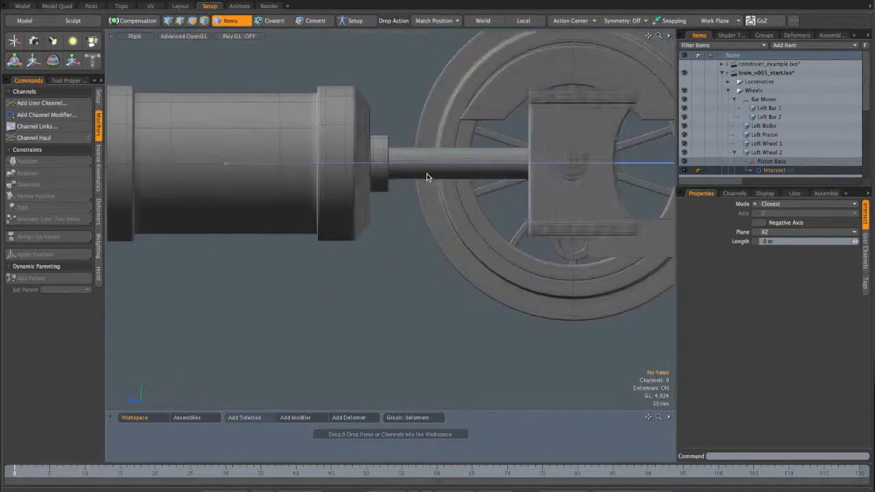
- Examine the constraint line up close at the piston bolt, then along the piston rod to the boiler
scroll(432, 195, up, 2)
scroll(432, 195, up, 5)
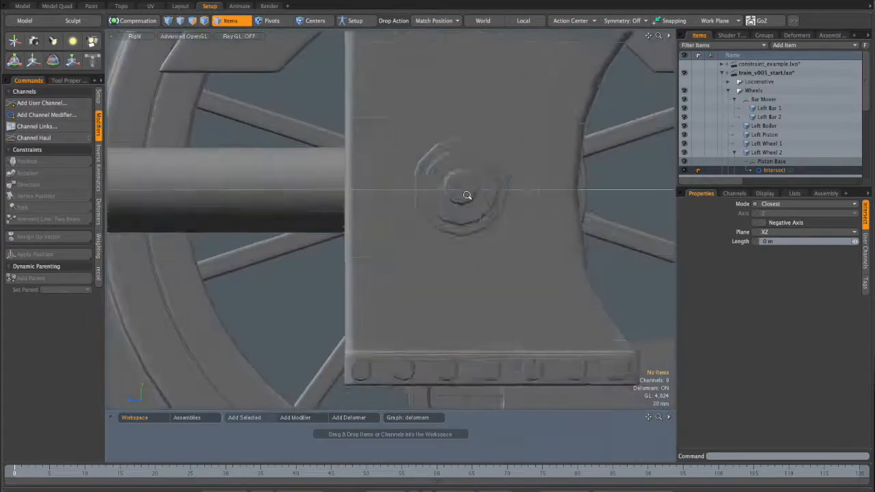
scroll(458, 182, down, 3)
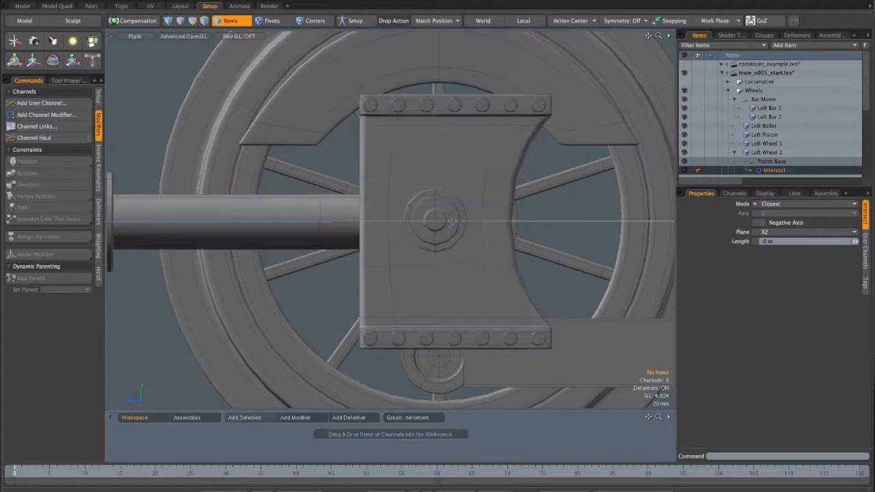
scroll(440, 199, up, 3)
scroll(419, 240, down, 5)
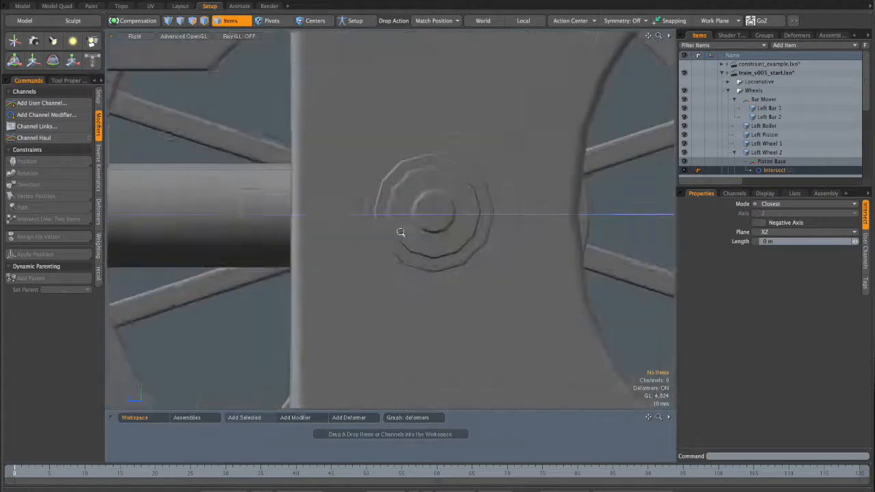
scroll(507, 210, down, 2)
scroll(483, 210, up, 4)
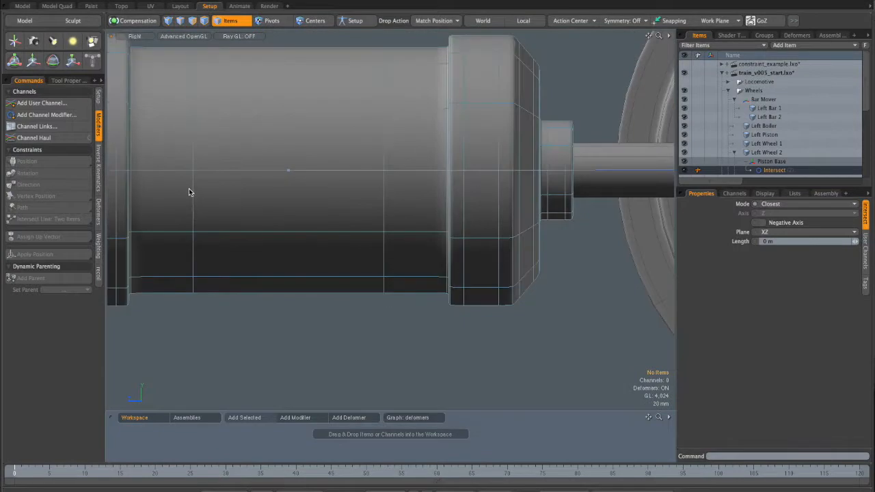
- Select the three lengthwise edges along Left Boiler's middle and compare their height with the constraint line through the wheels
key(2)
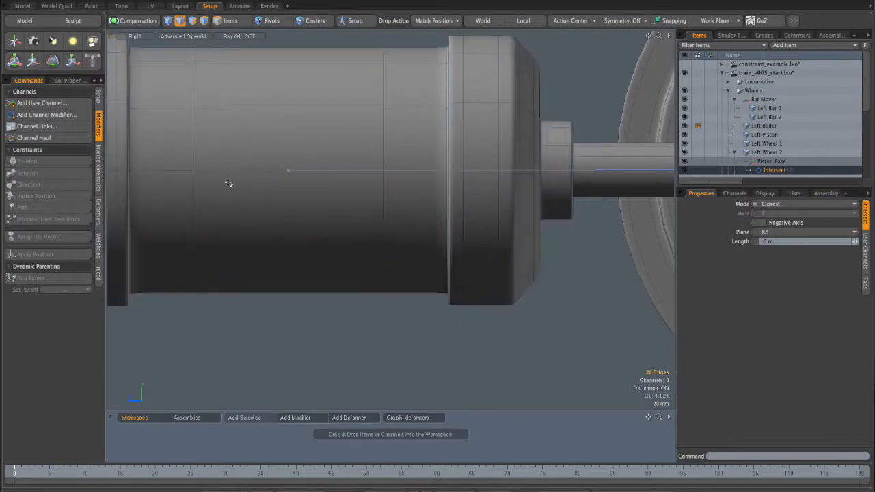
shift+click(413, 171)
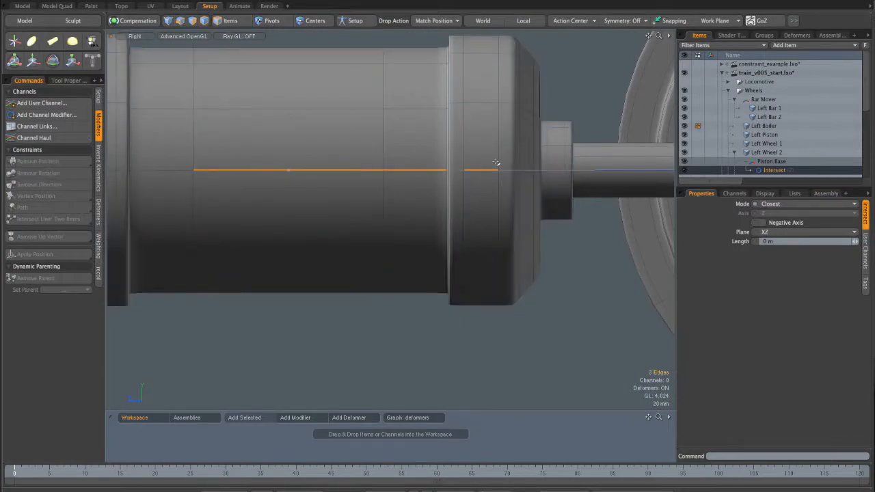
alt+shift+drag(569, 178, 441, 192)
scroll(554, 193, down, 10)
alt+shift+drag(648, 201, 412, 230)
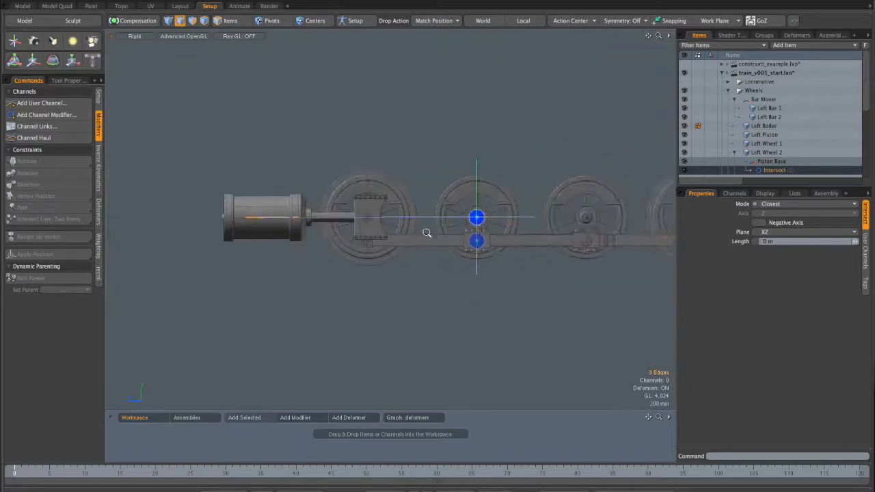
scroll(413, 231, up, 7)
alt+shift+drag(327, 191, 476, 165)
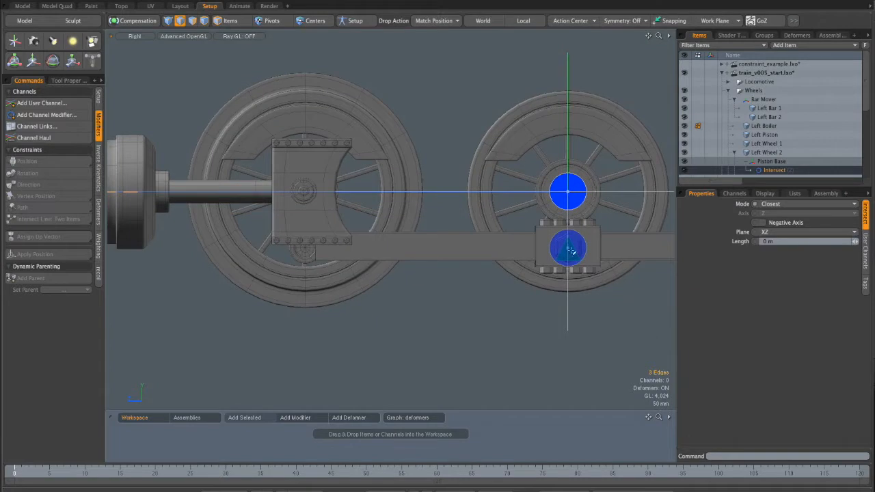
- Enlarge the item list to show the Intersect modifier together with the locators under Left Wheel 2
click(776, 183)
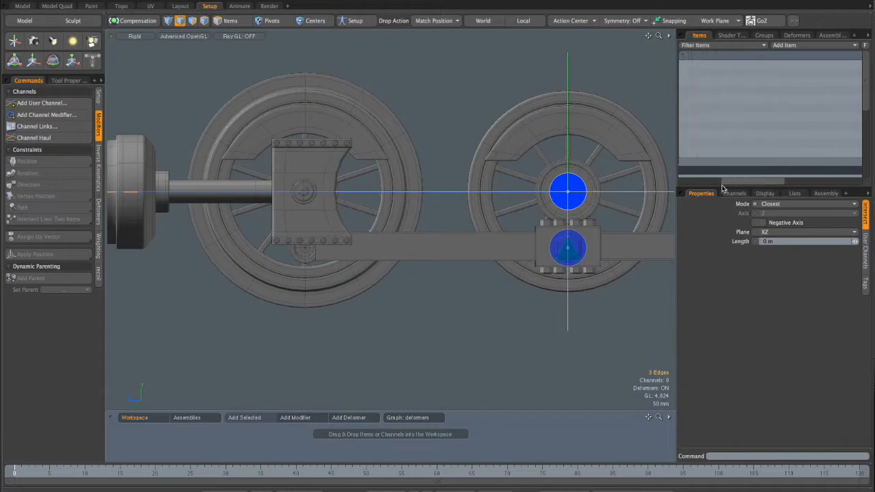
drag(746, 185, 692, 185)
click(765, 181)
drag(761, 183, 685, 184)
drag(761, 187, 764, 235)
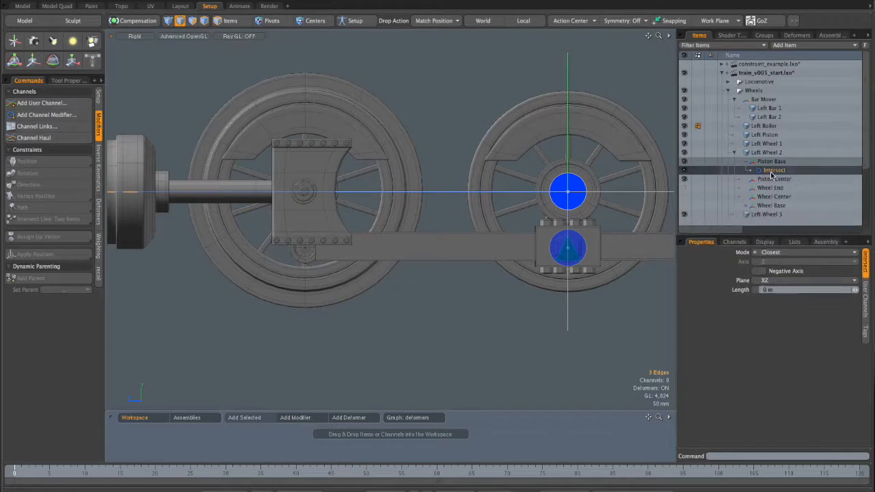
double_click(774, 170)
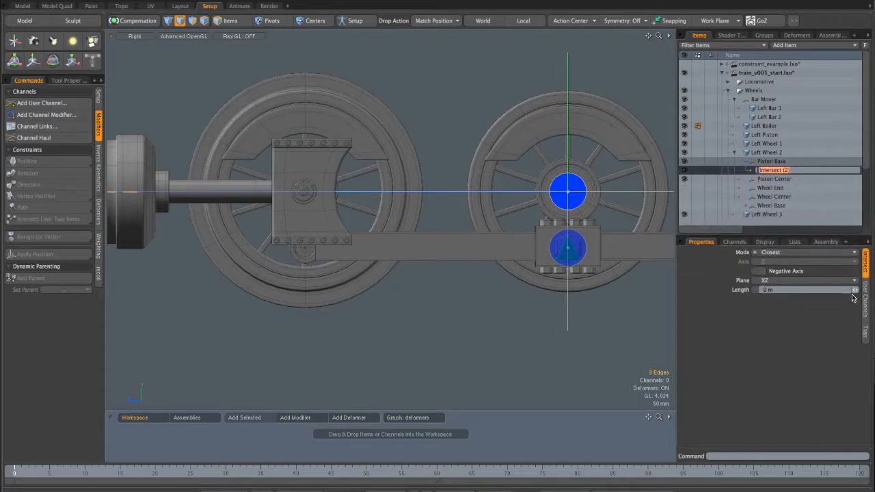
- Increase the Intersect modifier's Length to 971 mm to place its locator on the piston bolt's center
drag(856, 293, 855, 294)
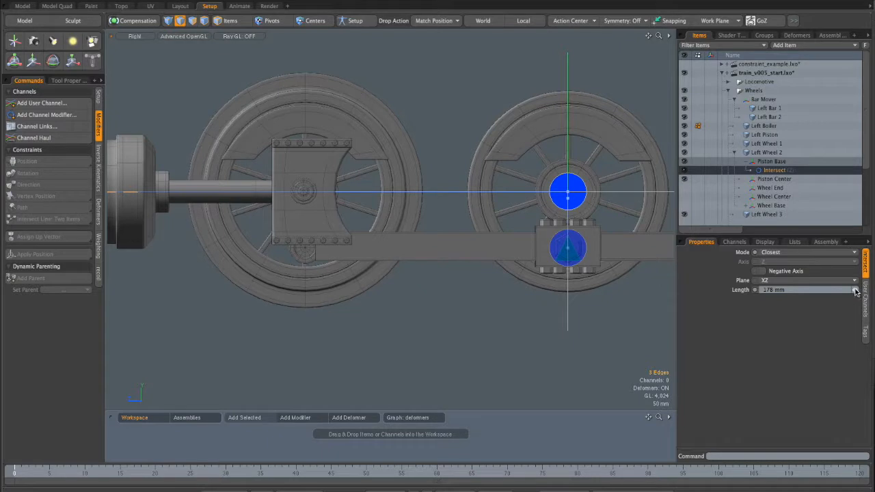
drag(567, 192, 302, 192)
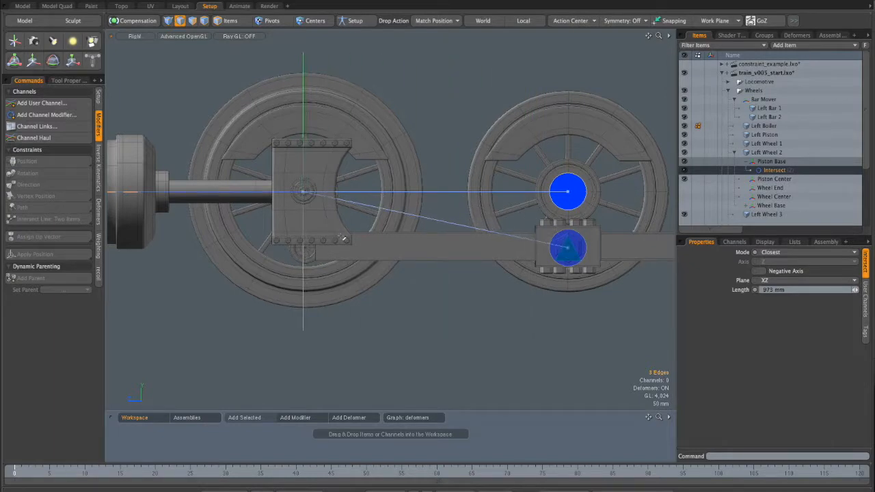
scroll(302, 194, up, 10)
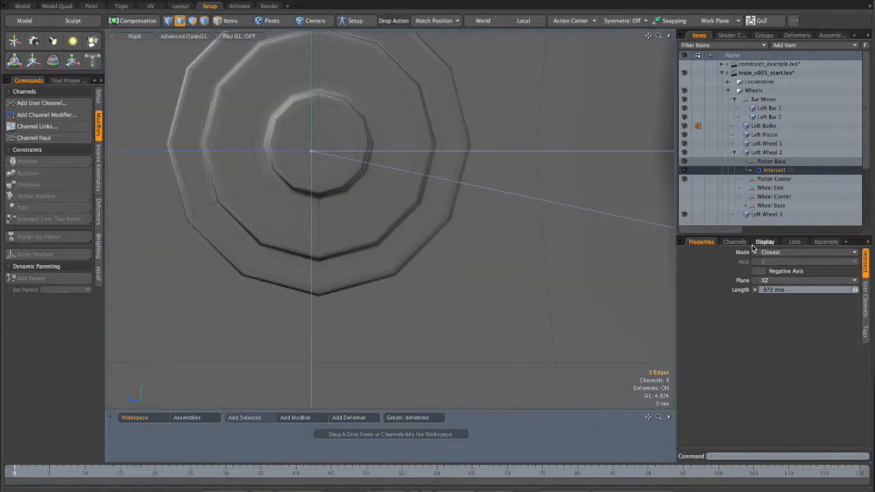
drag(855, 290, 858, 293)
- Switch to the Perspective view and frame the boiler, piston and left wheels
ctrl+alt+drag(559, 204, 396, 216)
alt+shift+drag(550, 218, 427, 215)
alt+shift+drag(472, 168, 445, 155)
key(ctrl+space)
click(495, 125)
alt+drag(512, 103, 477, 115)
alt+shift+drag(477, 114, 512, 205)
- Rotate Left Wheel 2 to test how the intersect locator slides along the line, then undo the rotation and deselect the wheel
key(5)
click(512, 160)
key(y)
alt+drag(346, 183, 346, 162)
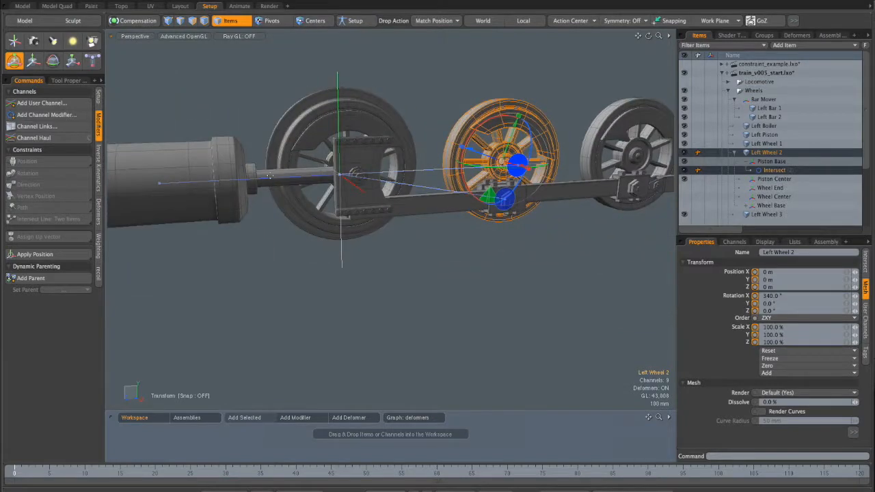
alt+drag(287, 176, 334, 186)
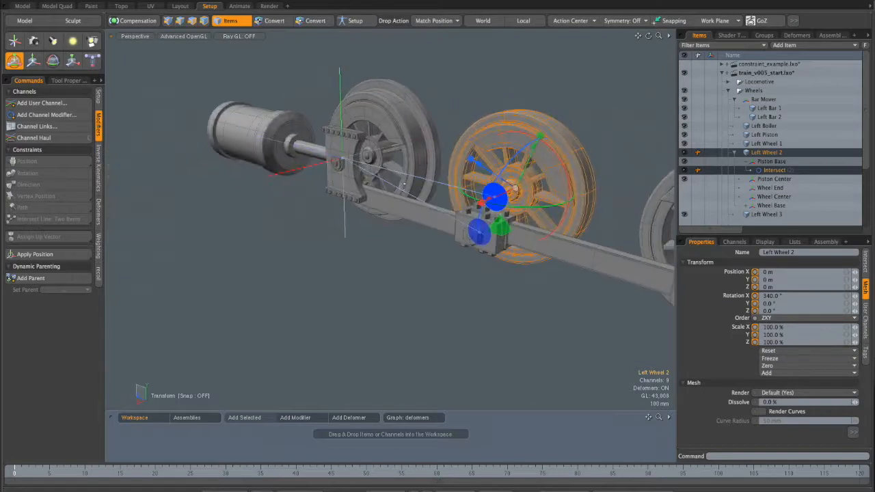
drag(566, 182, 543, 196)
key(ctrl+z)
key(ctrl+z)
key(space)
click(482, 100)
alt+drag(483, 100, 476, 138)
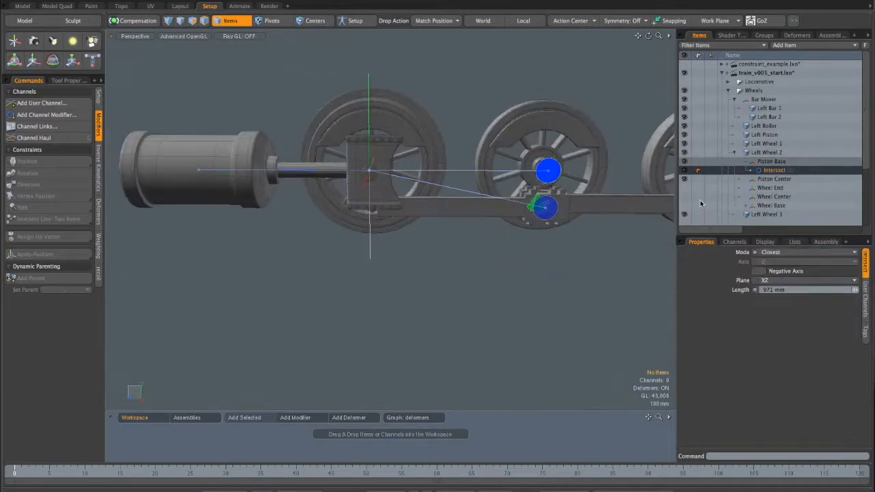
- Rename the locator at the piston bolt as Piston Mover and move it into the Wheels group
click(734, 154)
scroll(744, 188, down, 1)
click(742, 216)
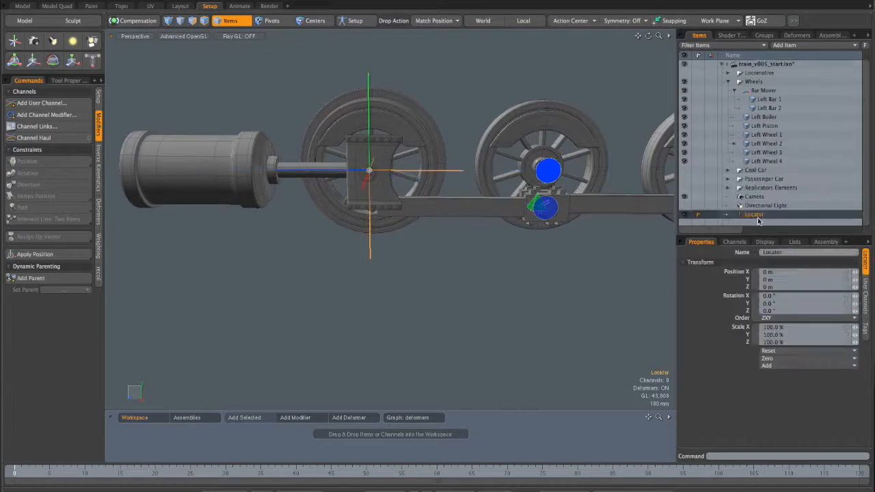
alt+drag(369, 170, 393, 184)
double_click(760, 215)
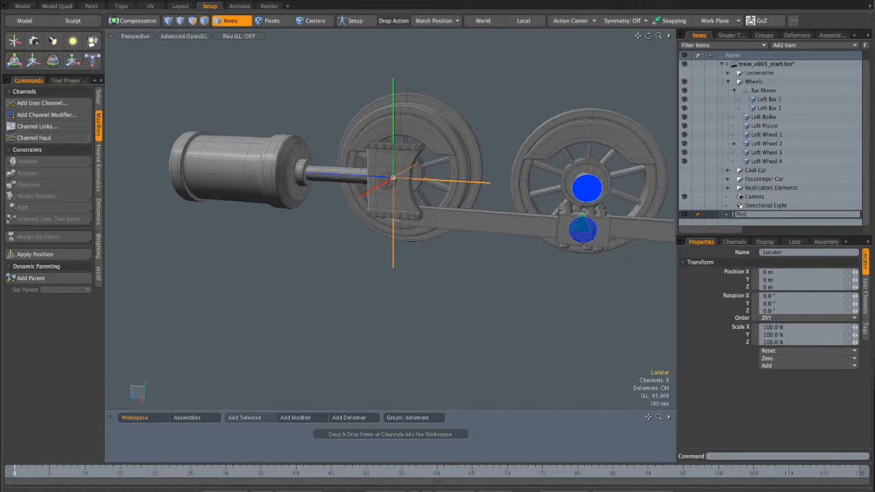
text(Piston Mover)
key(Return)
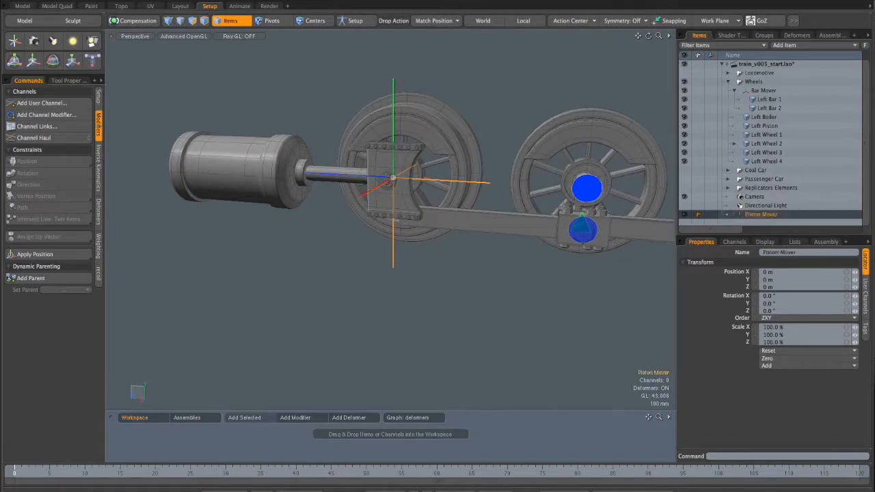
drag(751, 217, 758, 87)
- Select the Left Piston mesh and parent it to Piston Mover
alt+drag(601, 169, 437, 158)
alt+shift+drag(437, 159, 512, 180)
alt+drag(512, 180, 355, 168)
click(359, 165)
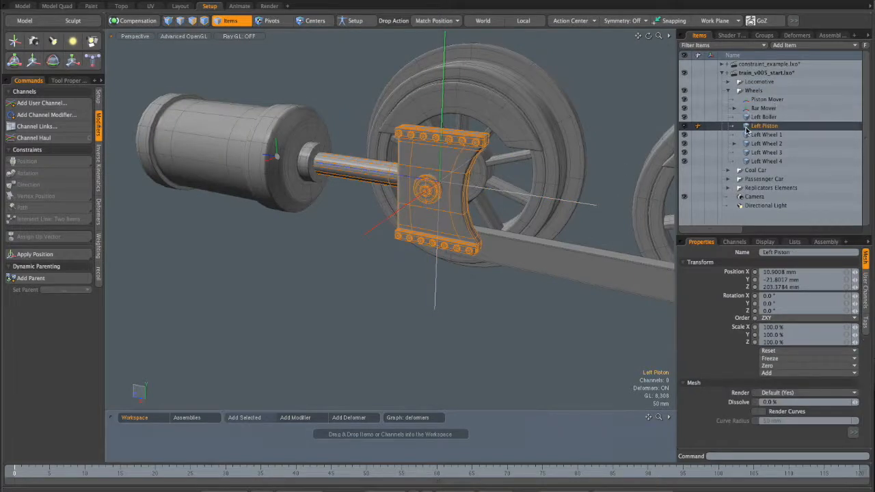
drag(746, 130, 768, 100)
- Rotate Left Wheel 2 to test whether the piston follows, then undo the rotation and deselect the wheel
alt+shift+drag(521, 190, 423, 183)
alt+drag(424, 183, 531, 149)
click(493, 154)
key(y)
drag(616, 260, 559, 122)
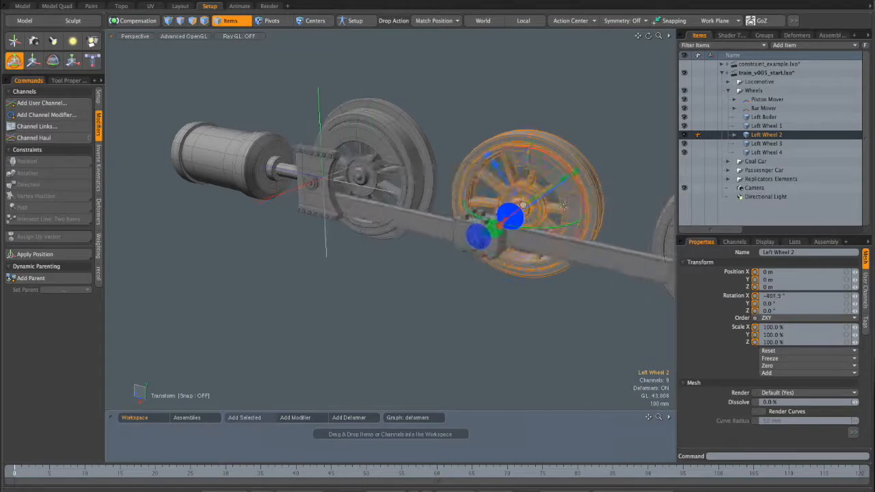
key(ctrl+z)
click(474, 132)
alt+drag(475, 132, 499, 137)
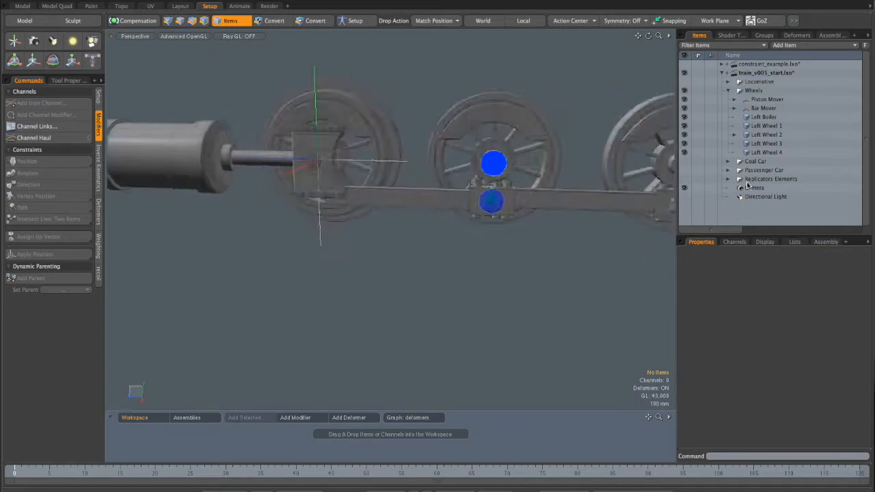
- Collapse Piston Base and Left Wheel 2 in the item list
click(734, 135)
click(746, 144)
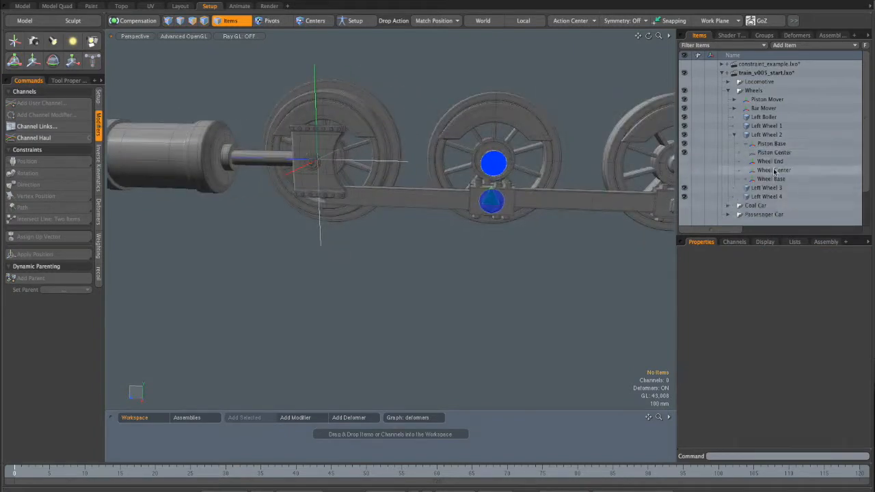
click(735, 135)
- Select Left Bar 1 and examine its center at the wheel bolt and its far end behind the piston
alt+drag(540, 137, 447, 173)
scroll(452, 168, up, 3)
click(458, 239)
scroll(453, 237, down, 2)
alt+drag(383, 223, 318, 218)
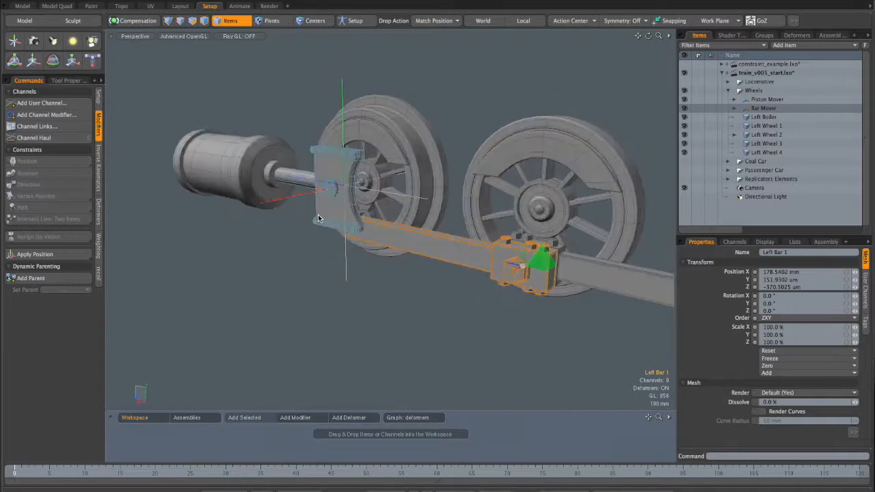
alt+drag(332, 193, 436, 207)
click(409, 304)
click(454, 275)
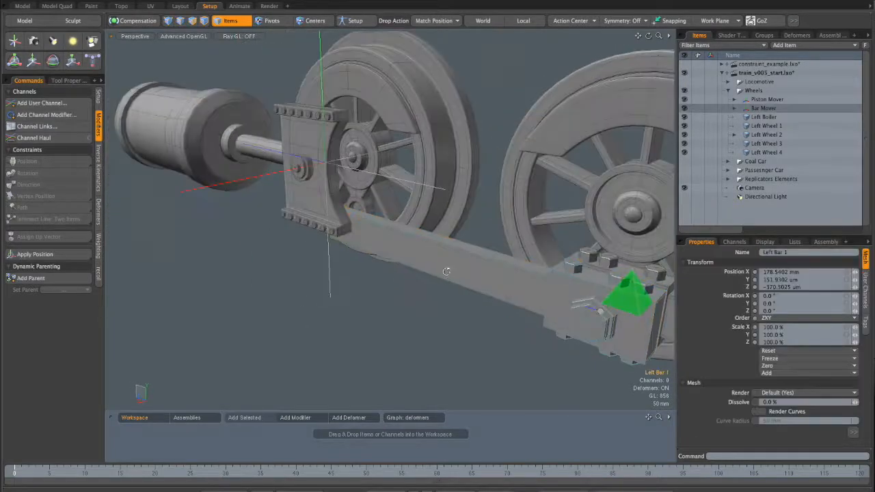
alt+drag(453, 276, 493, 269)
alt+shift+drag(551, 234, 417, 220)
ctrl+alt+drag(417, 220, 473, 295)
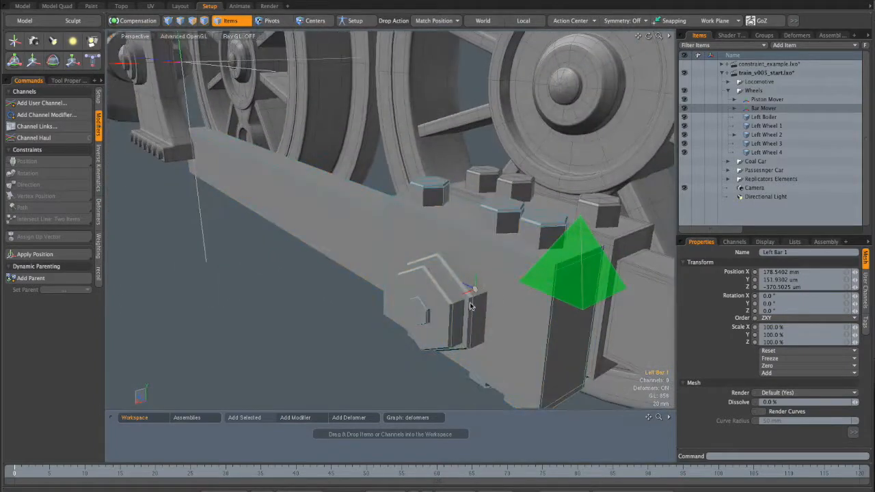
alt+drag(469, 291, 465, 270)
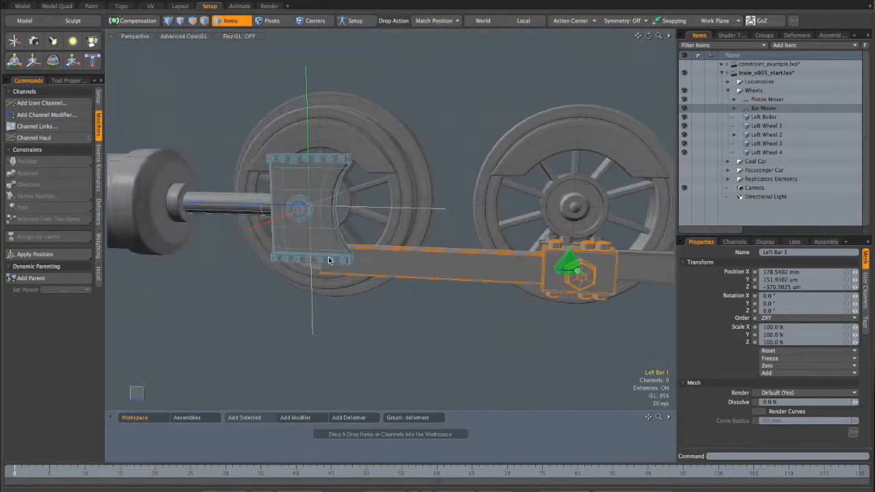
alt+drag(316, 203, 400, 248)
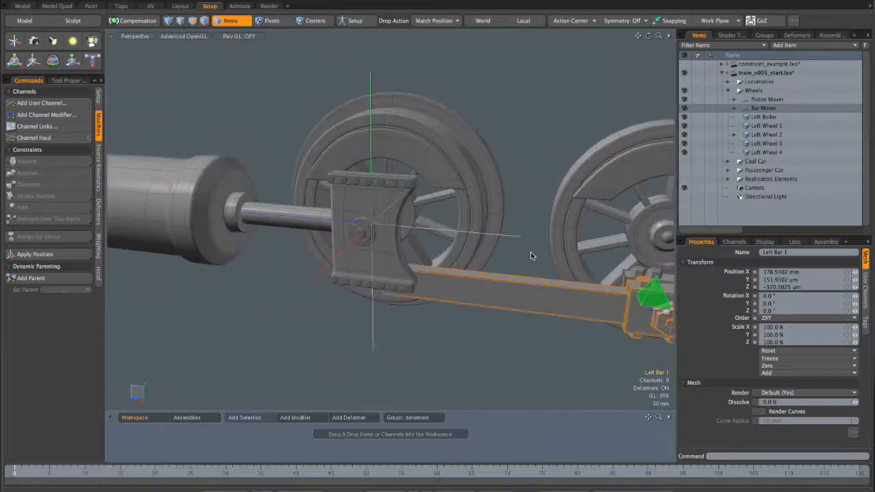
- Select Piston Mover together with Left Bar 1 and apply a Direction constraint so the bar aims at the locator
ctrl+click(765, 99)
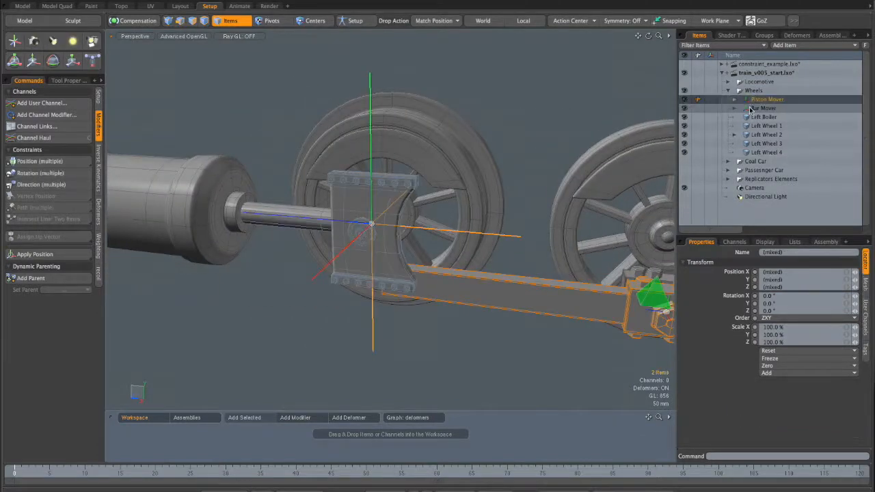
click(734, 108)
ctrl+click(764, 118)
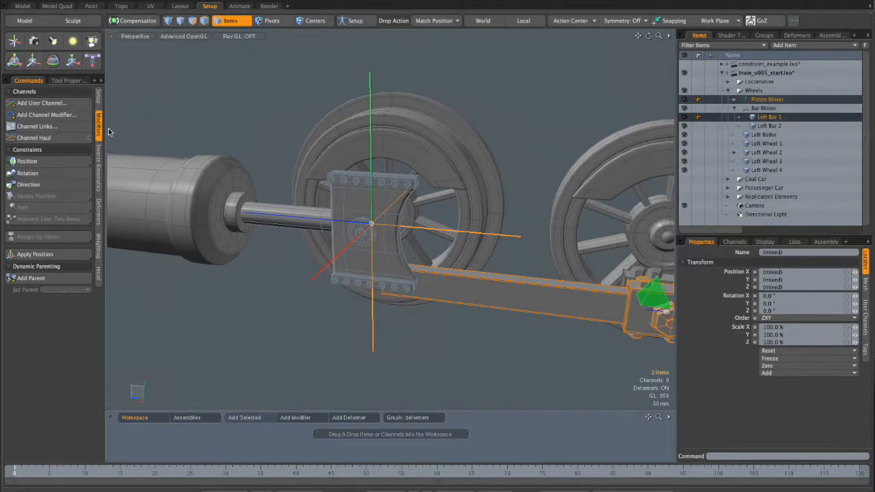
click(41, 188)
scroll(394, 207, down, 3)
alt+drag(394, 207, 431, 212)
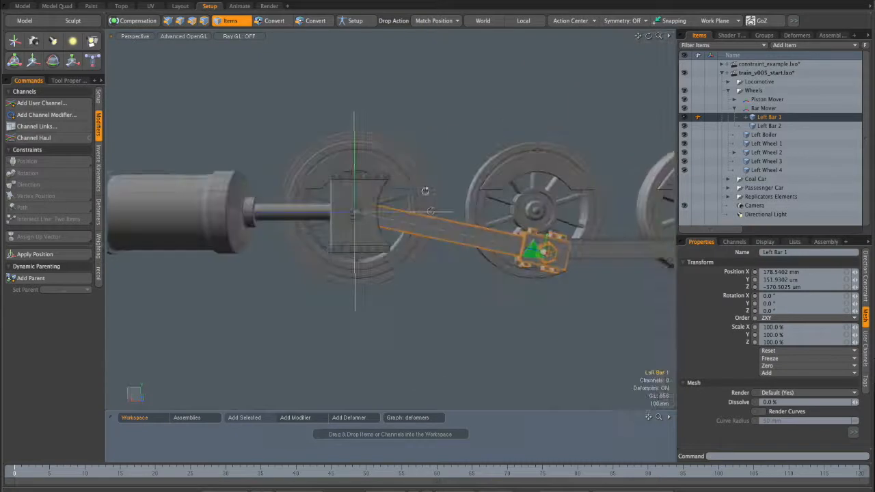
- Select Piston Mover, set its Visible display option to No (Hide Children), and collapse Bar Mover in the item list
click(772, 102)
alt+drag(441, 157, 409, 196)
scroll(420, 161, up, 3)
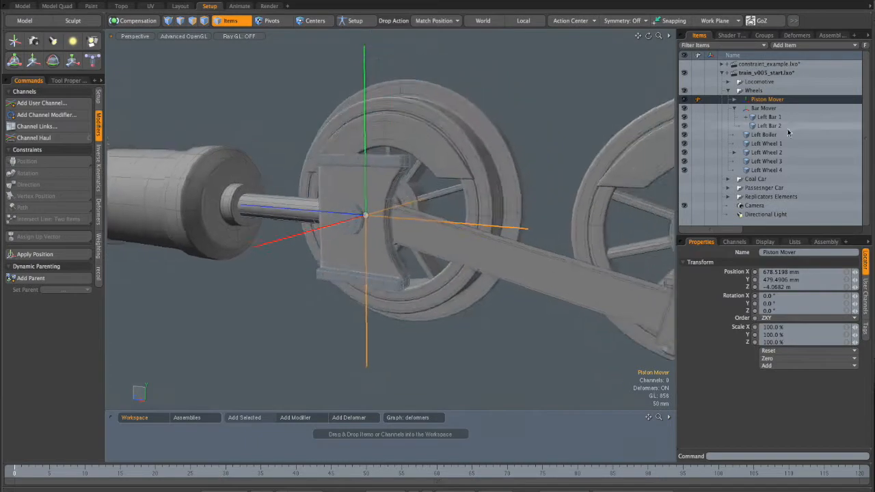
click(766, 242)
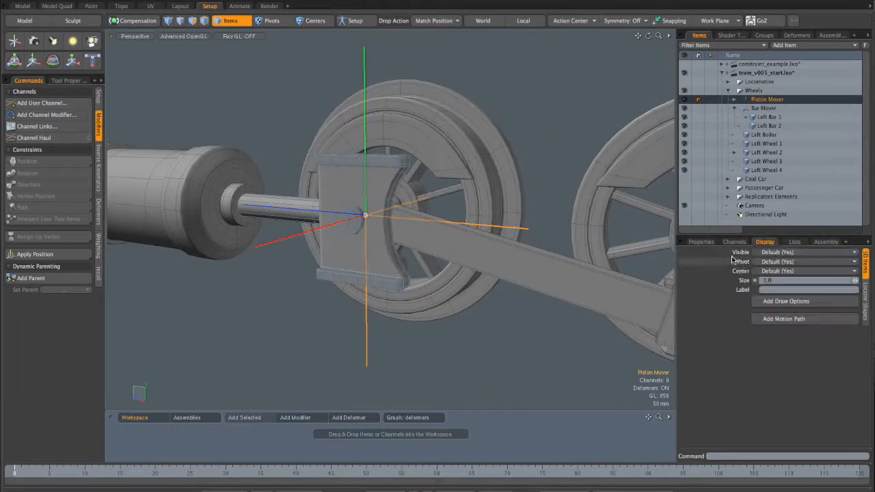
click(771, 271)
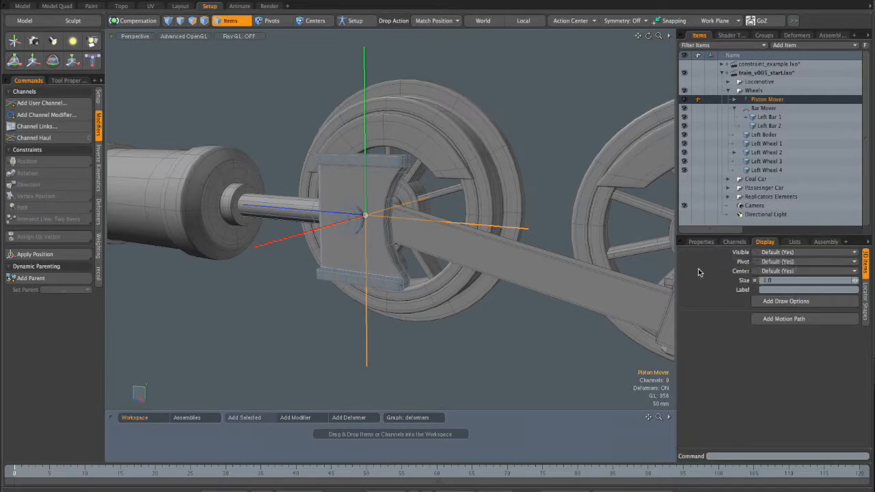
click(767, 254)
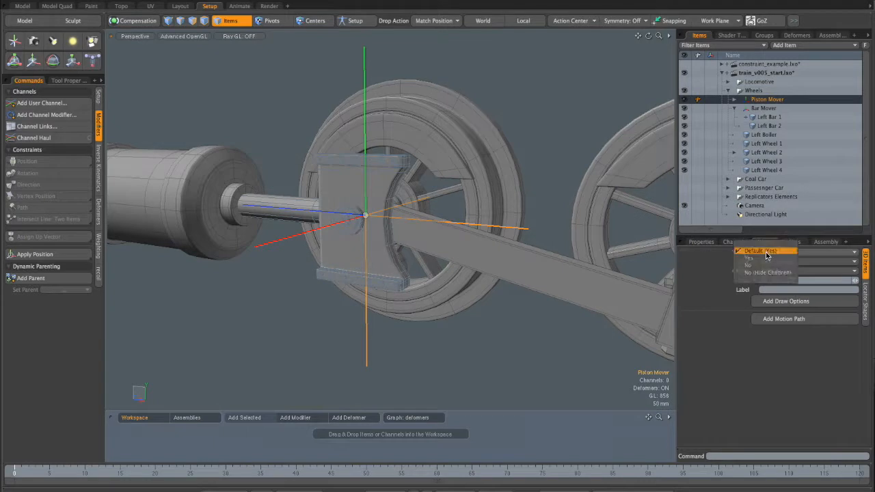
click(768, 273)
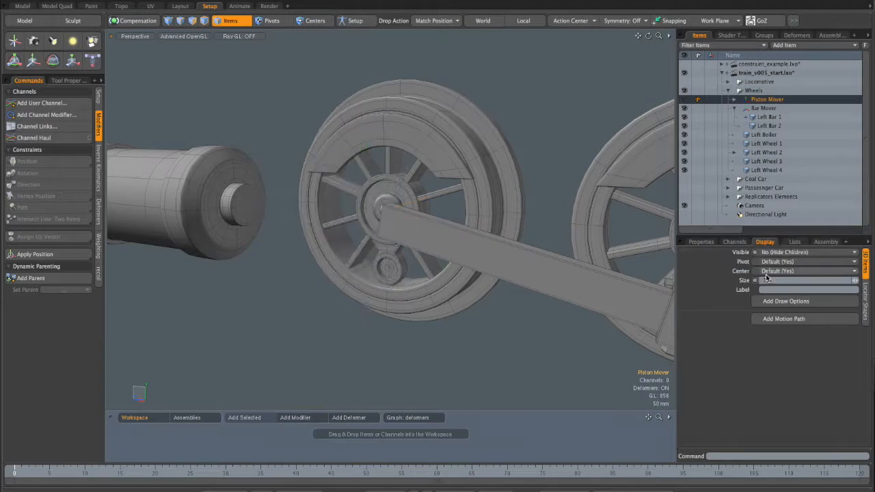
alt+drag(389, 209, 410, 215)
click(733, 108)
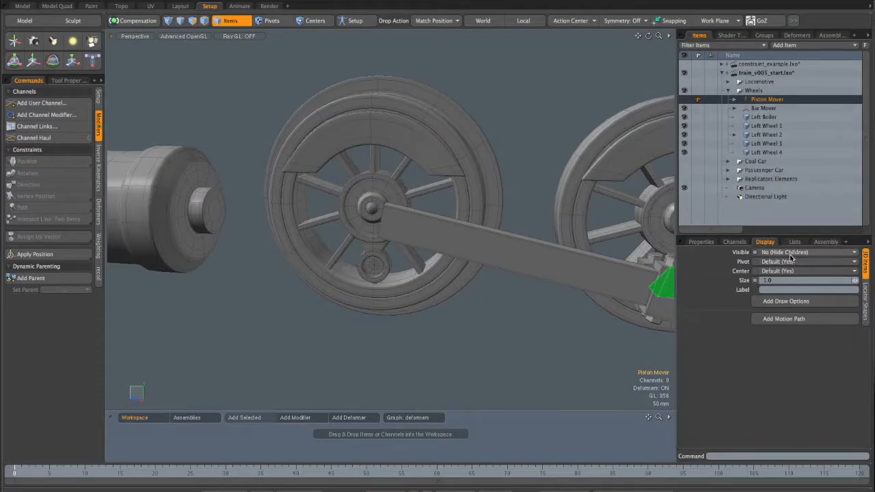
- Toggle Piston Mover's visibility in the item list repeatedly to examine how it affects the locator and the piston mesh
click(685, 101)
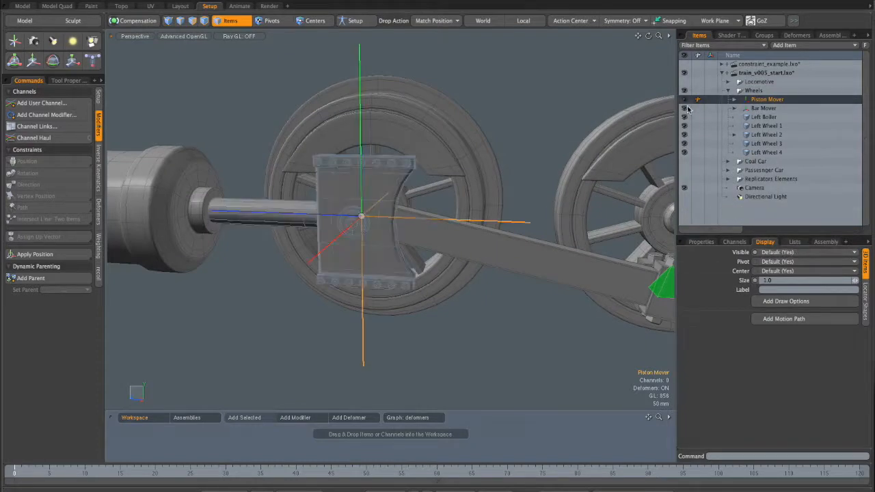
click(684, 101)
click(684, 101)
click(684, 101)
click(684, 101)
click(684, 101)
click(685, 102)
click(684, 101)
click(684, 102)
click(685, 101)
click(685, 102)
- Set Piston Mover's Visible option to No to hide only the locator, and expand it to check its child piston
click(784, 253)
click(774, 268)
alt+drag(478, 198, 392, 197)
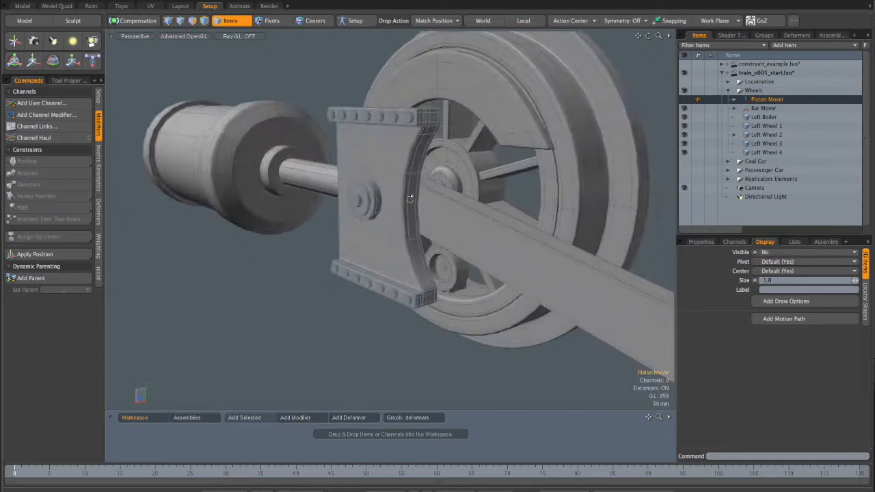
click(733, 99)
ctrl+alt+drag(530, 161, 477, 168)
alt+drag(477, 168, 490, 231)
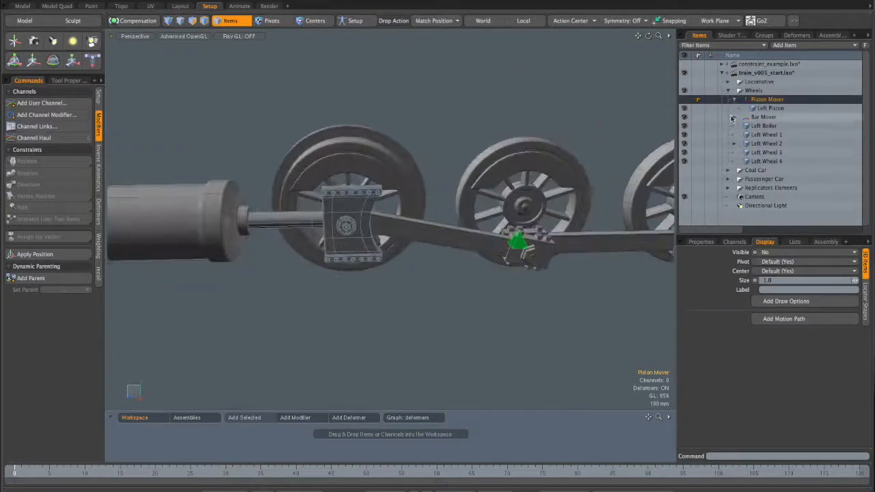
- Collapse Piston Mover and set Bar Mover's Visible option to No to hide only its green locator shape
click(733, 109)
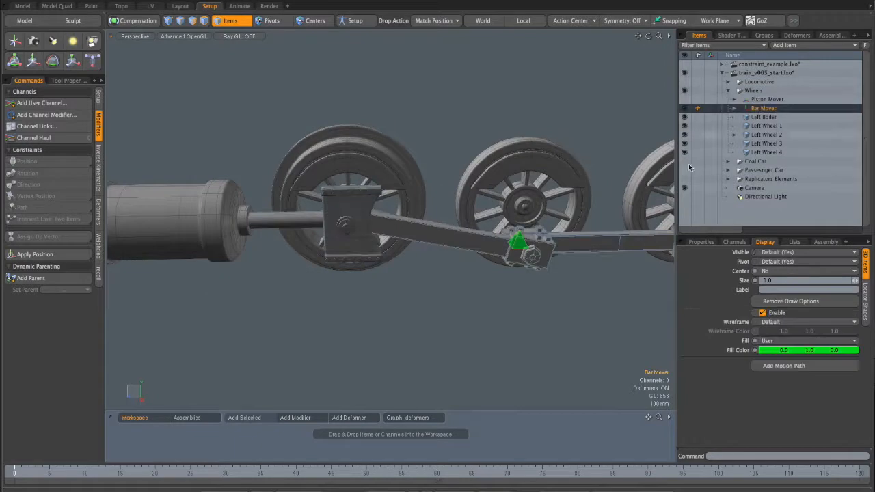
click(787, 253)
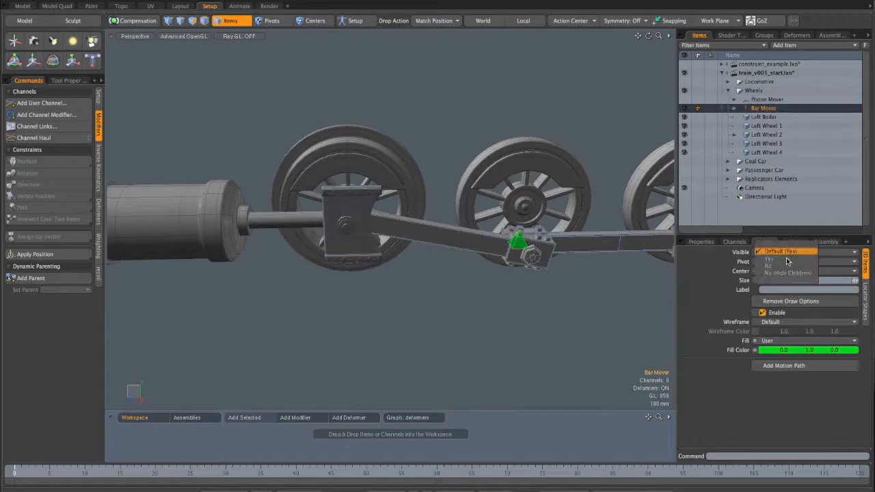
click(786, 266)
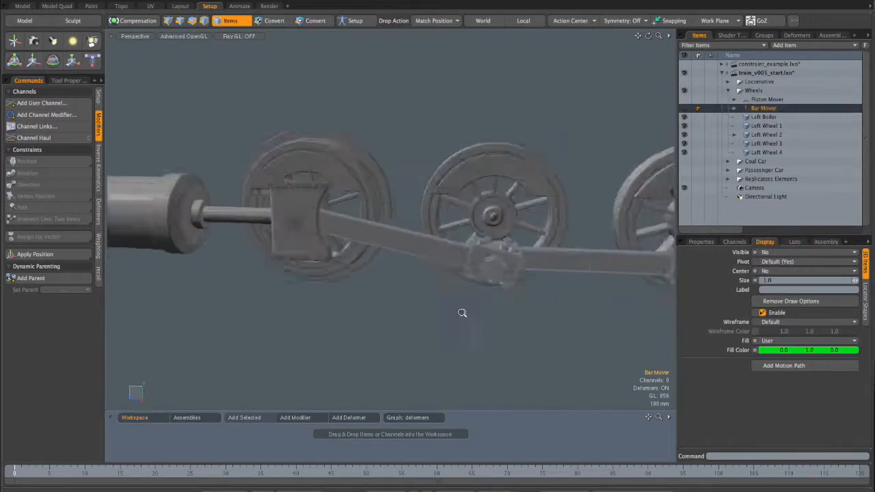
- Select Left Wheel 2, examine the wheels, bars and piston assembly from several angles, and clear the selection
click(491, 189)
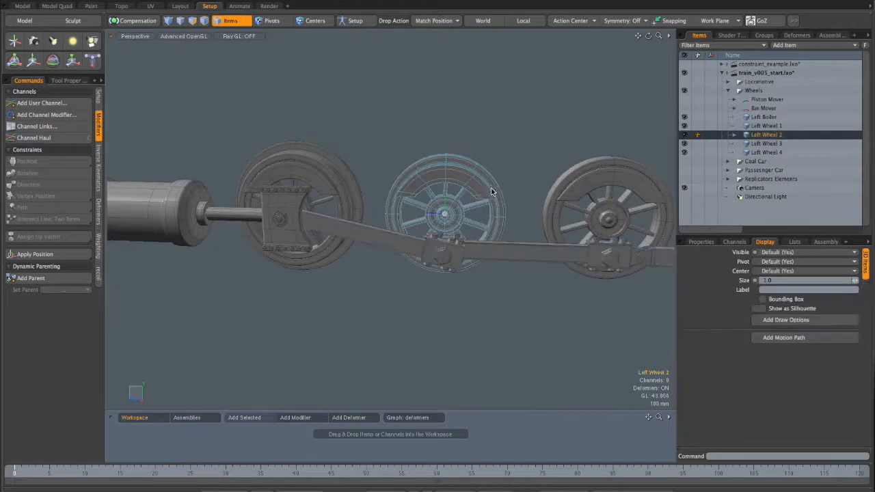
alt+drag(510, 158, 468, 158)
drag(476, 192, 449, 258)
alt+drag(429, 213, 465, 209)
click(470, 142)
alt+drag(469, 143, 447, 177)
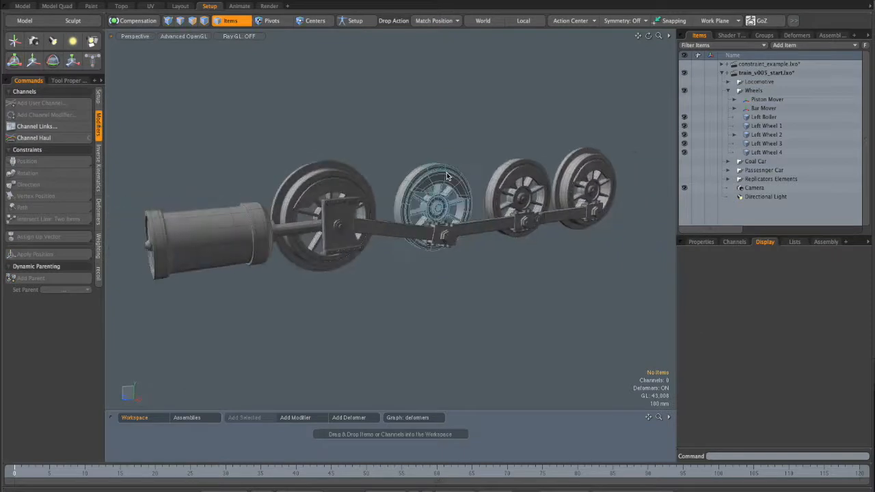